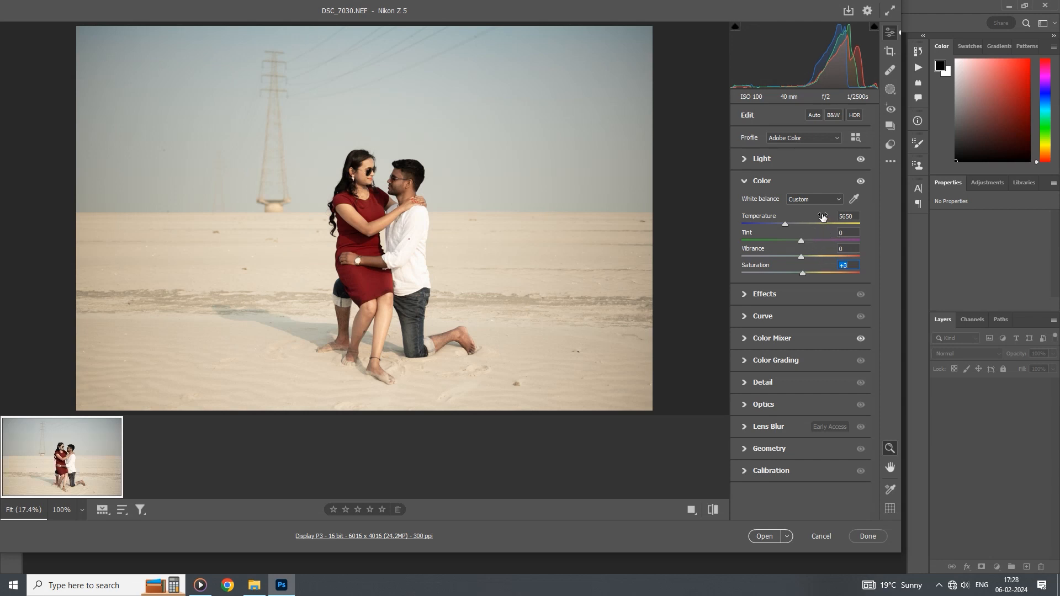
Step: Set the raw photo's white balance to Auto
drag(820, 215, 823, 235)
click(814, 198)
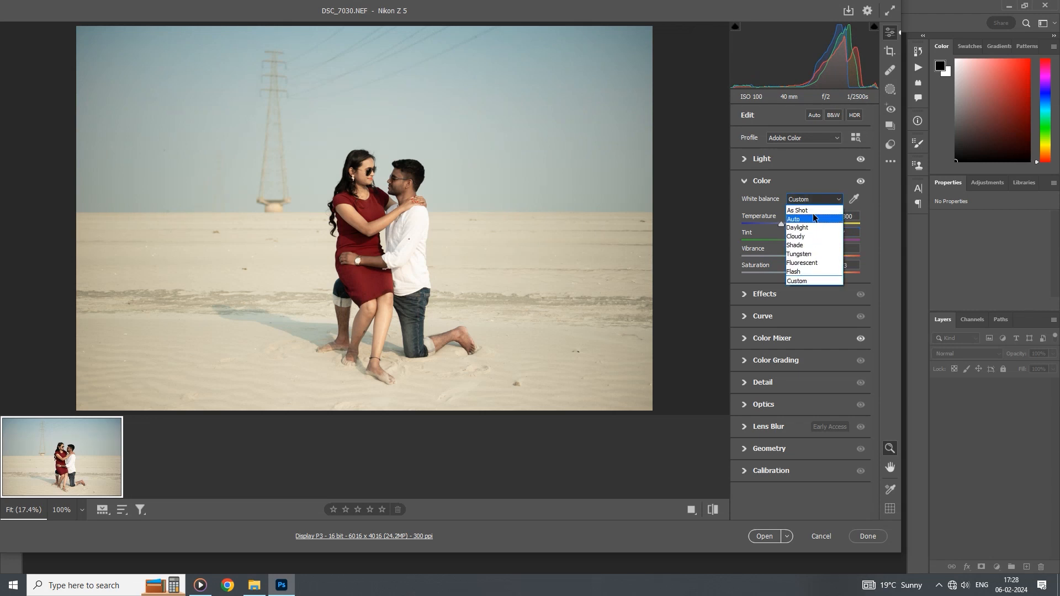
click(813, 217)
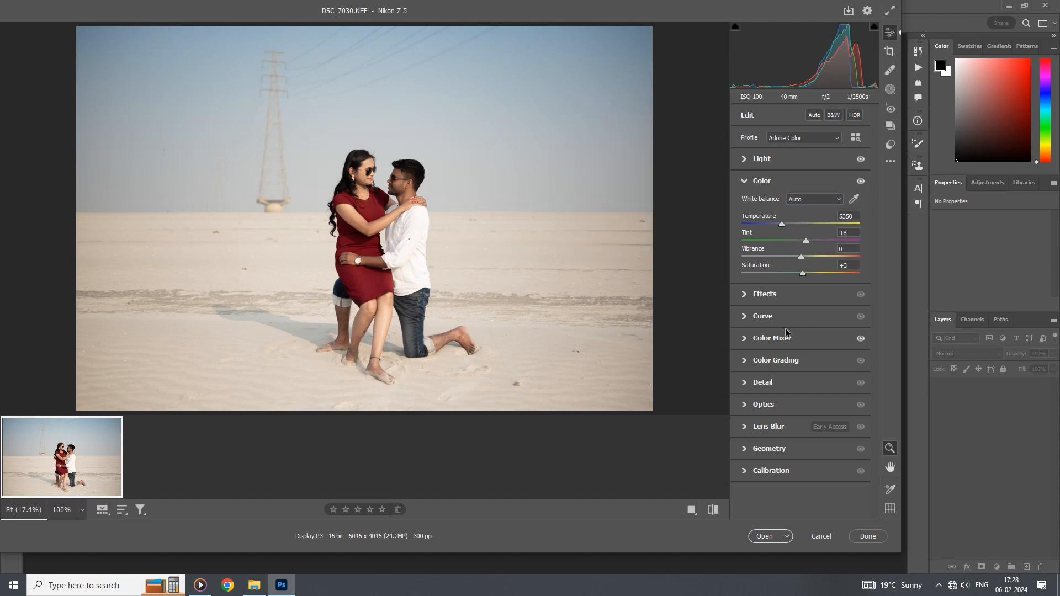
Step: Set the raw photo's Clarity to +8 and Texture to +6
click(782, 301)
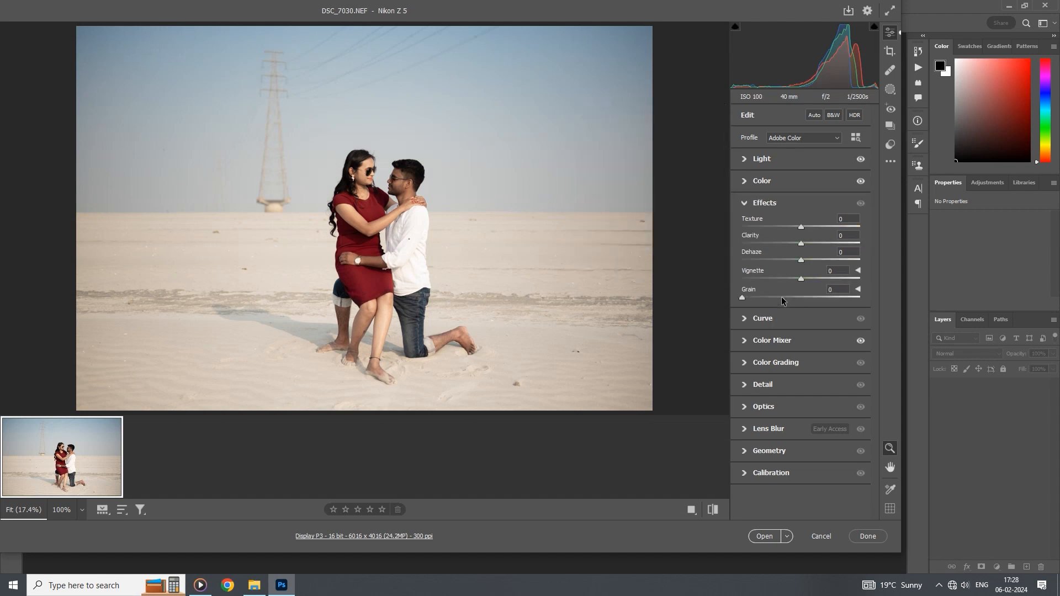
drag(785, 238, 807, 220)
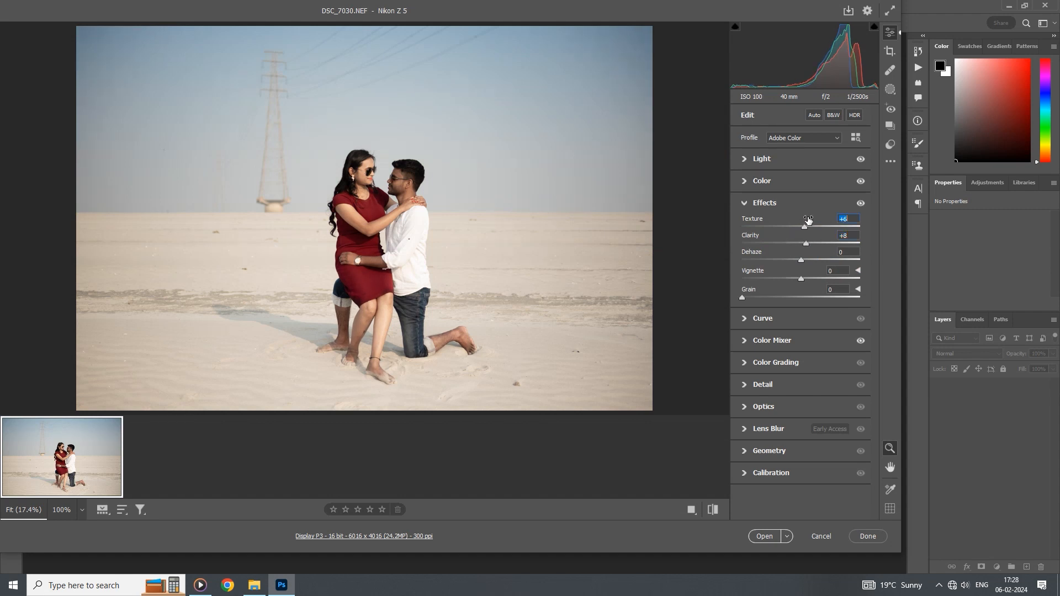
click(786, 347)
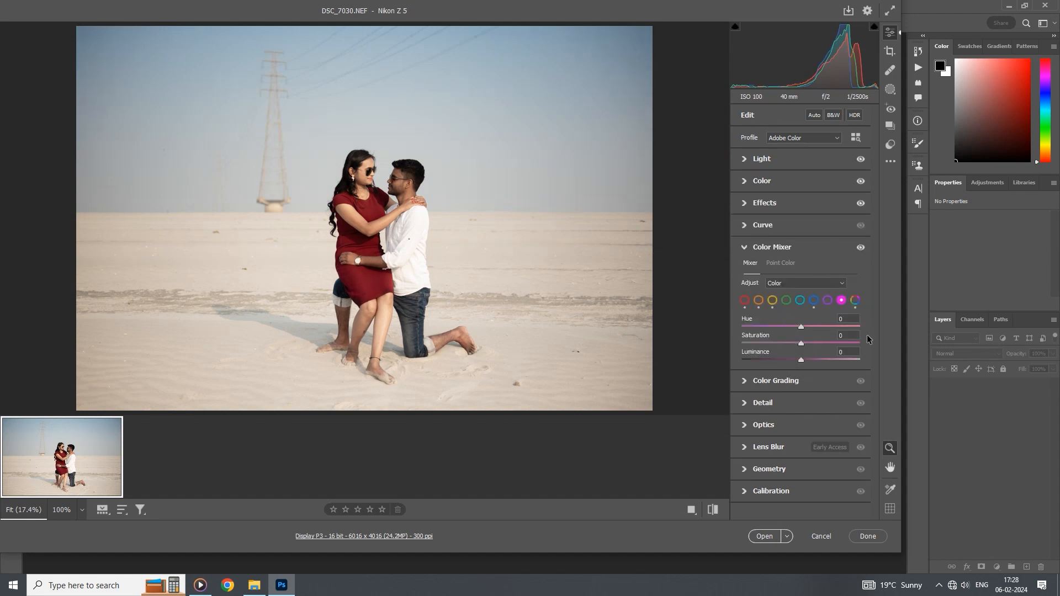
Step: Open the adjusted raw photo for editing and duplicate its Background layer
click(772, 533)
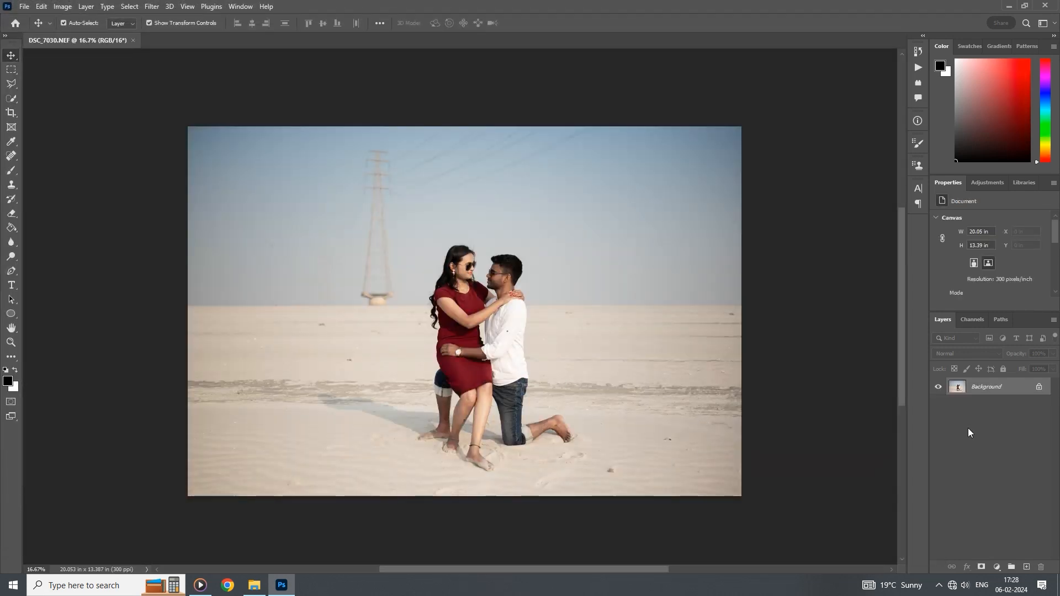
drag(1003, 397, 1026, 566)
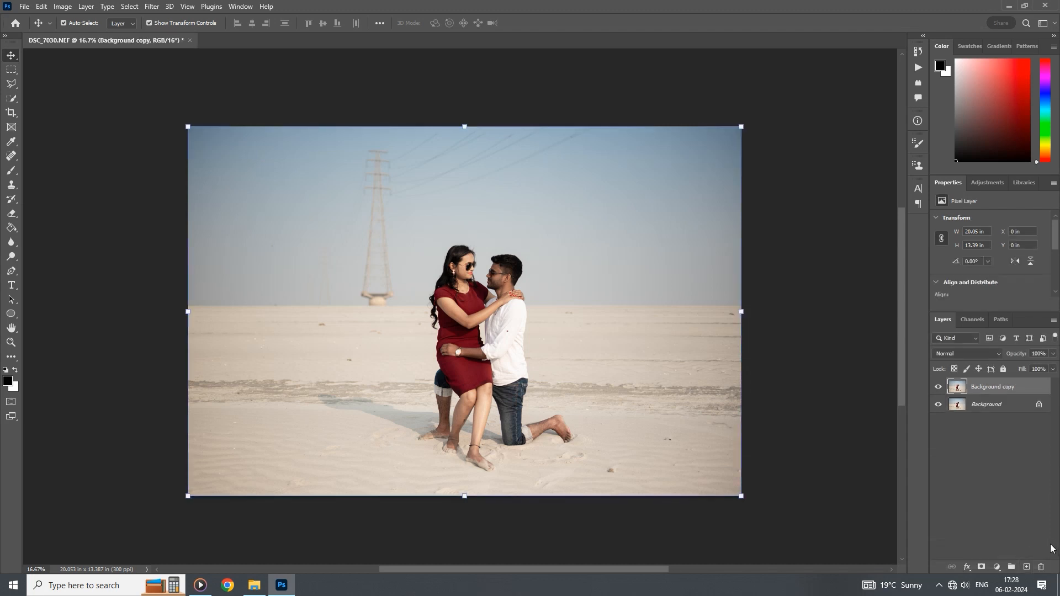
Step: Outline the faint distant structure in the sky beside the large pylon with the Polygonal Lasso tool
scroll(603, 342, up, 1)
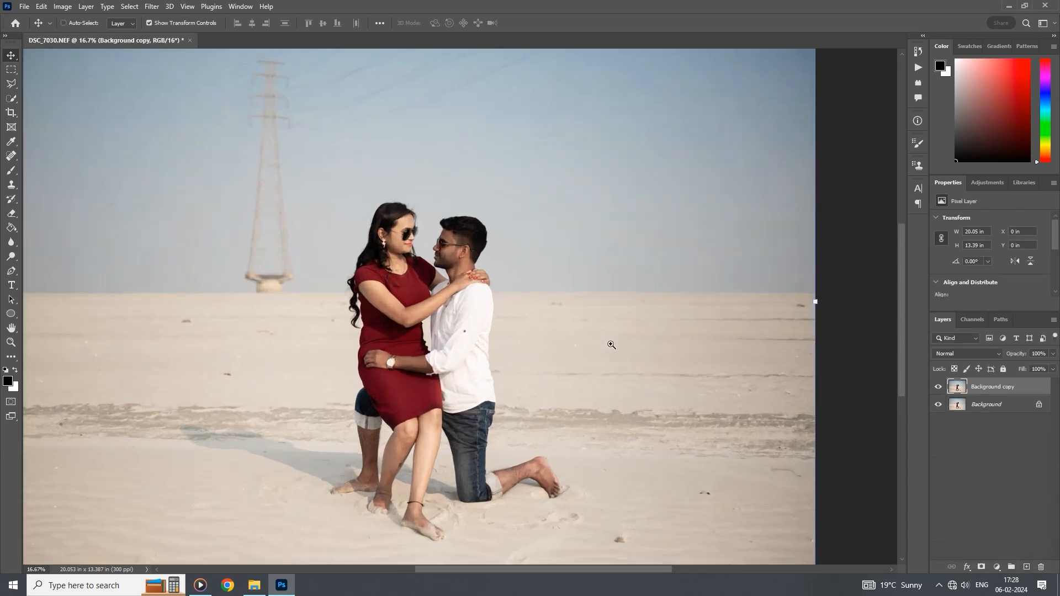
click(11, 83)
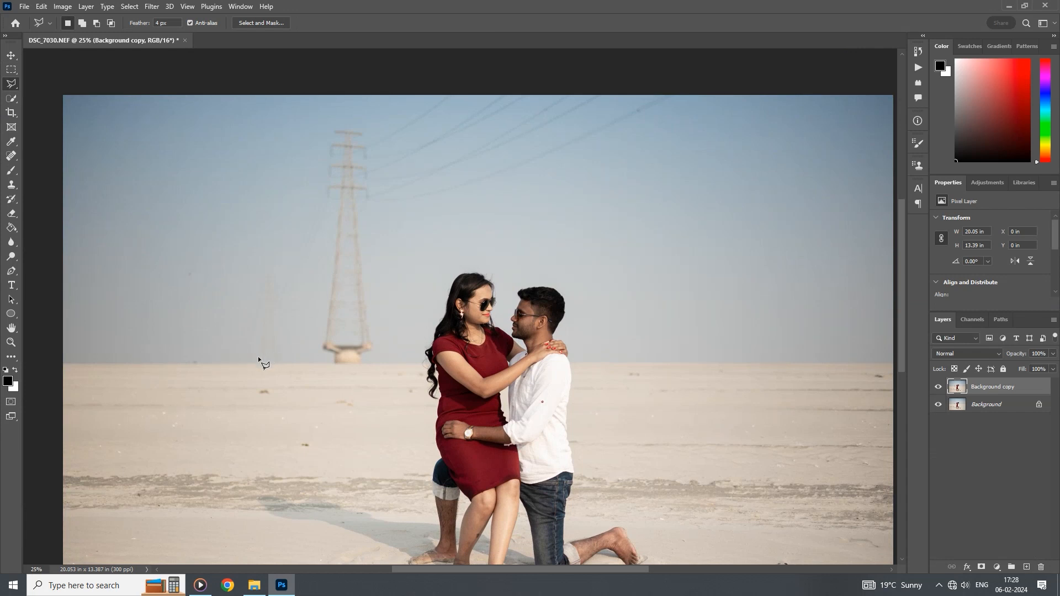
drag(233, 340, 239, 362)
click(302, 363)
double_click(241, 223)
Step: Remove the outlined faint structure with the Patch tool, sampling clean sky to its left, and clear the selection
drag(11, 155, 44, 165)
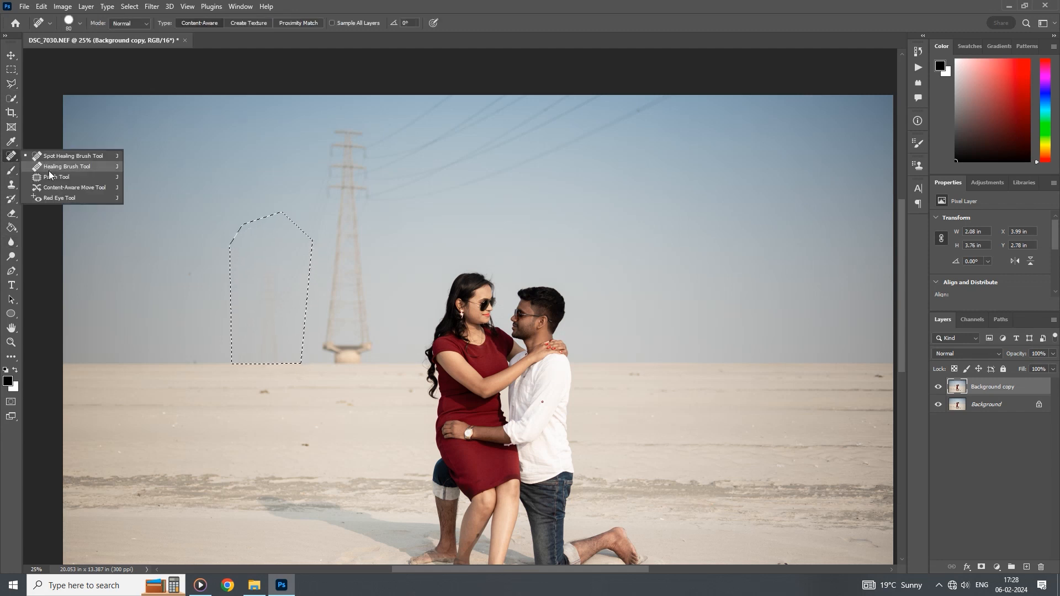
click(53, 176)
mouse_move(286, 299)
mouse_down()
mouse_move(179, 290)
mouse_move(173, 303)
mouse_up()
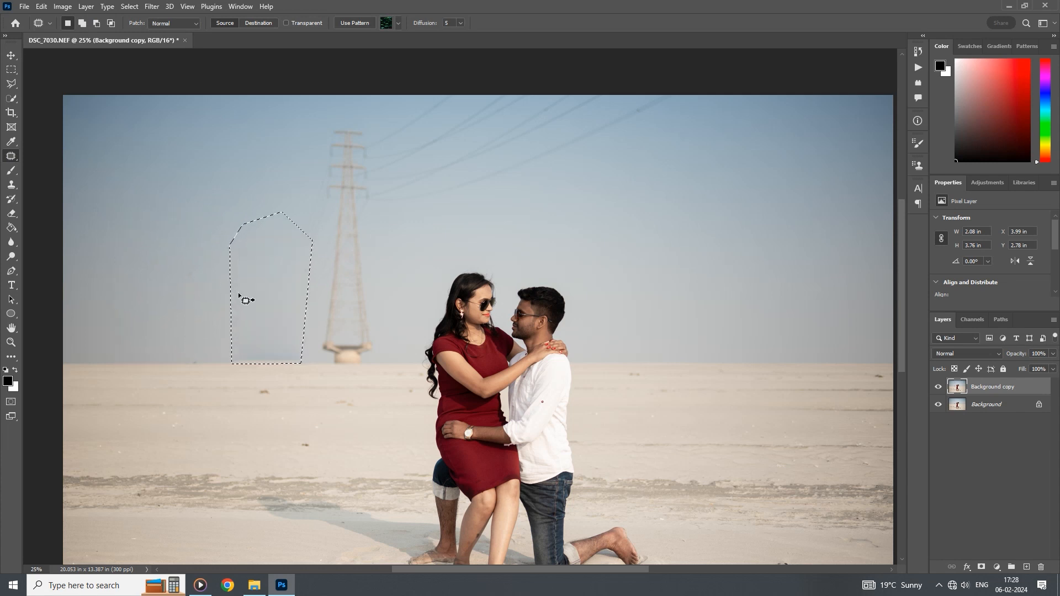
drag(241, 300, 157, 293)
click(155, 246)
Step: Patch out the large pylon and its overhead power lines using clean sky to the right
drag(312, 285, 268, 304)
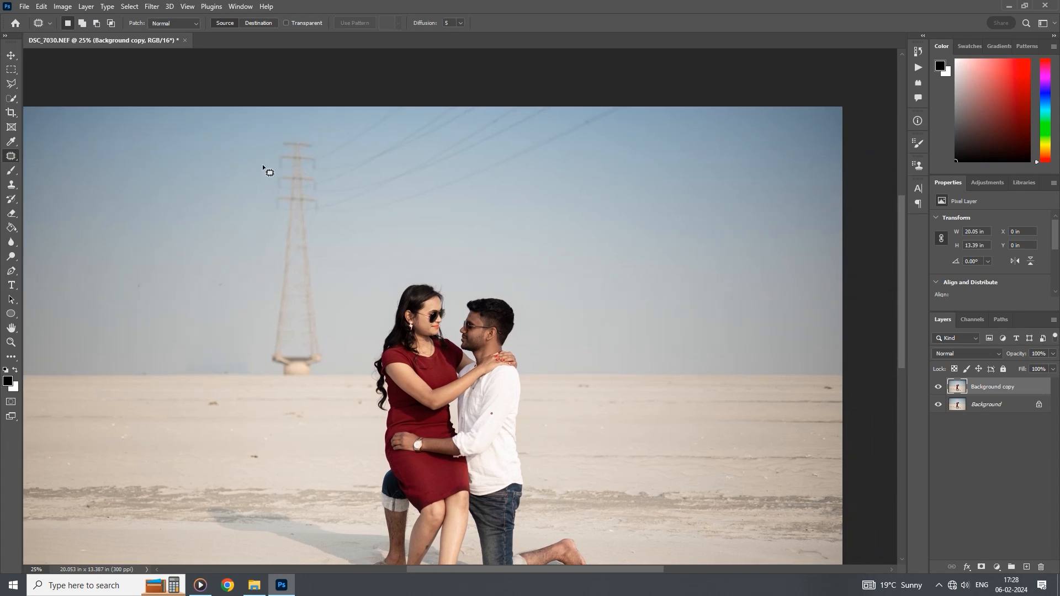
mouse_move(275, 145)
mouse_down()
mouse_move(251, 225)
mouse_move(251, 294)
mouse_move(262, 306)
mouse_move(271, 293)
mouse_move(262, 365)
mouse_move(273, 378)
mouse_move(319, 378)
mouse_move(333, 309)
mouse_move(318, 224)
mouse_move(437, 208)
mouse_move(562, 163)
mouse_move(653, 114)
mouse_move(659, 84)
mouse_move(326, 103)
mouse_move(321, 138)
mouse_move(281, 122)
mouse_move(274, 150)
mouse_up()
drag(301, 259, 607, 253)
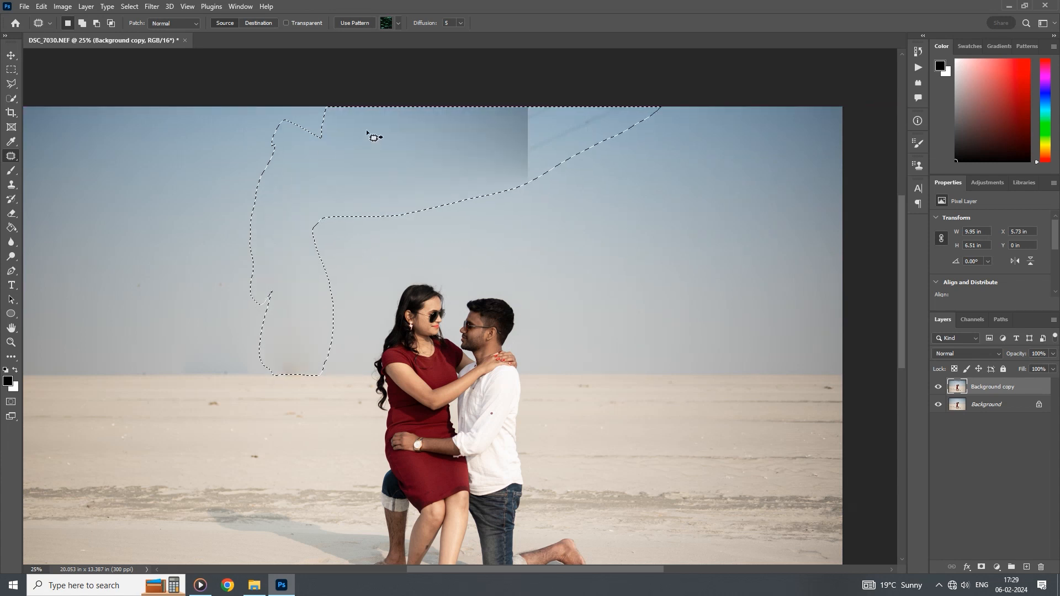
Step: Patch the leftover wires and dark edge along the top of the sky with clean sky, and clear the selection
mouse_move(691, 107)
mouse_down()
mouse_move(647, 169)
mouse_move(505, 202)
mouse_move(378, 97)
mouse_move(519, 53)
mouse_move(666, 78)
mouse_move(695, 118)
mouse_up()
mouse_move(563, 156)
mouse_down()
mouse_move(296, 180)
mouse_move(220, 164)
mouse_move(220, 143)
mouse_up()
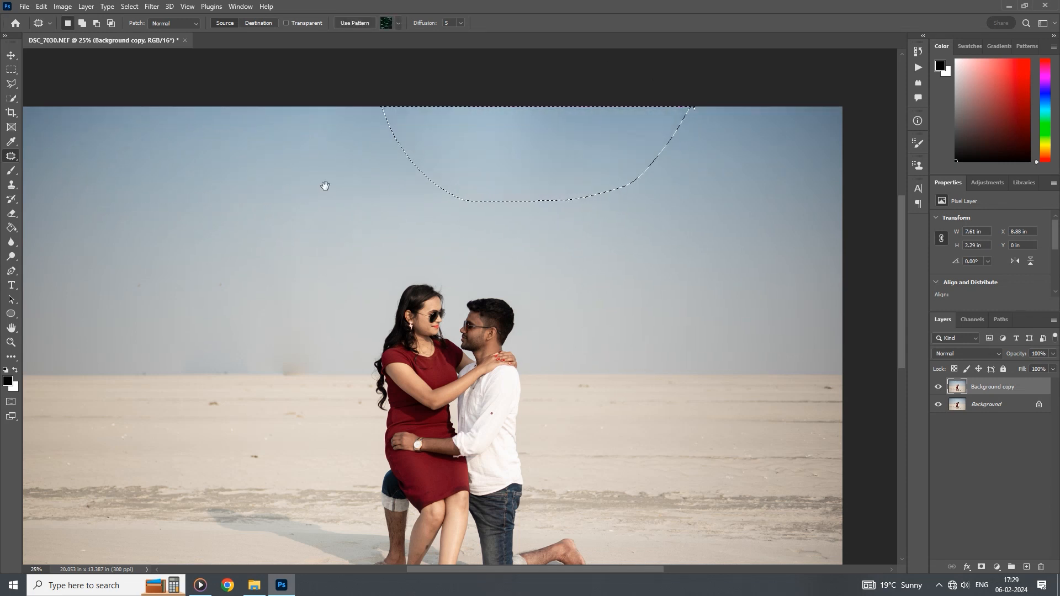
scroll(303, 200, down, 2)
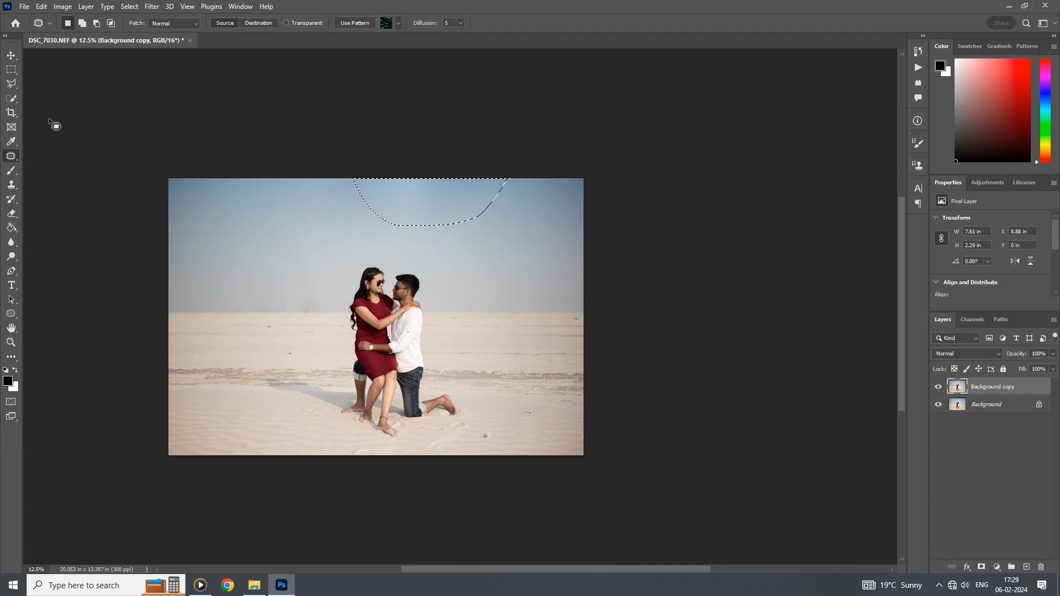
click(10, 70)
key(ctrl+d)
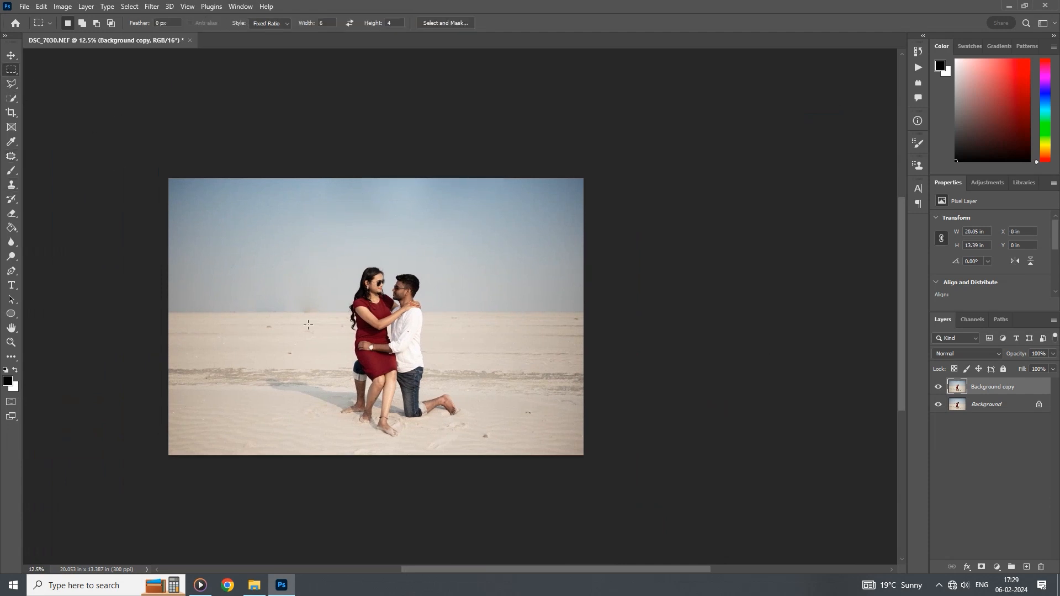
Step: Patch out the brownish smudge on the horizon where the pylon base stood, and clear the selection
scroll(307, 324, up, 4)
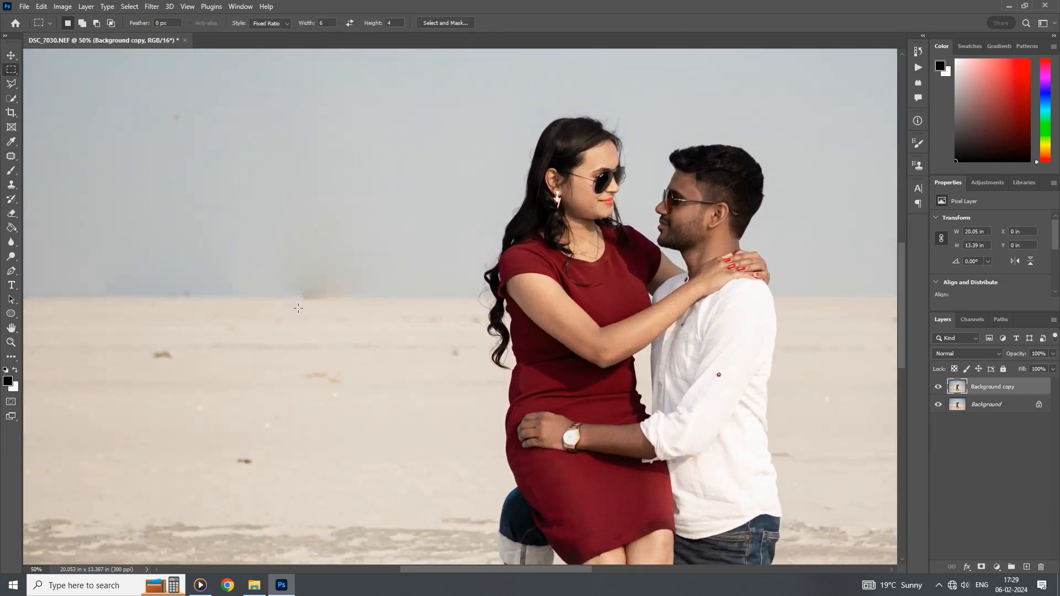
click(10, 157)
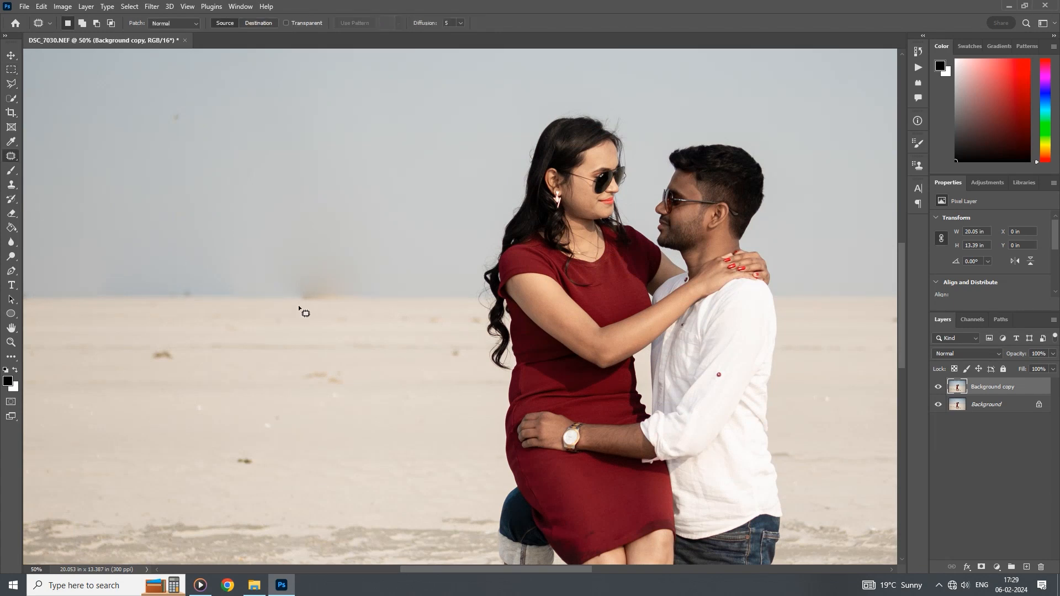
mouse_move(303, 309)
mouse_down()
mouse_move(339, 279)
mouse_move(300, 303)
mouse_move(315, 307)
mouse_move(265, 291)
mouse_move(262, 303)
mouse_up()
scroll(267, 336, down, 4)
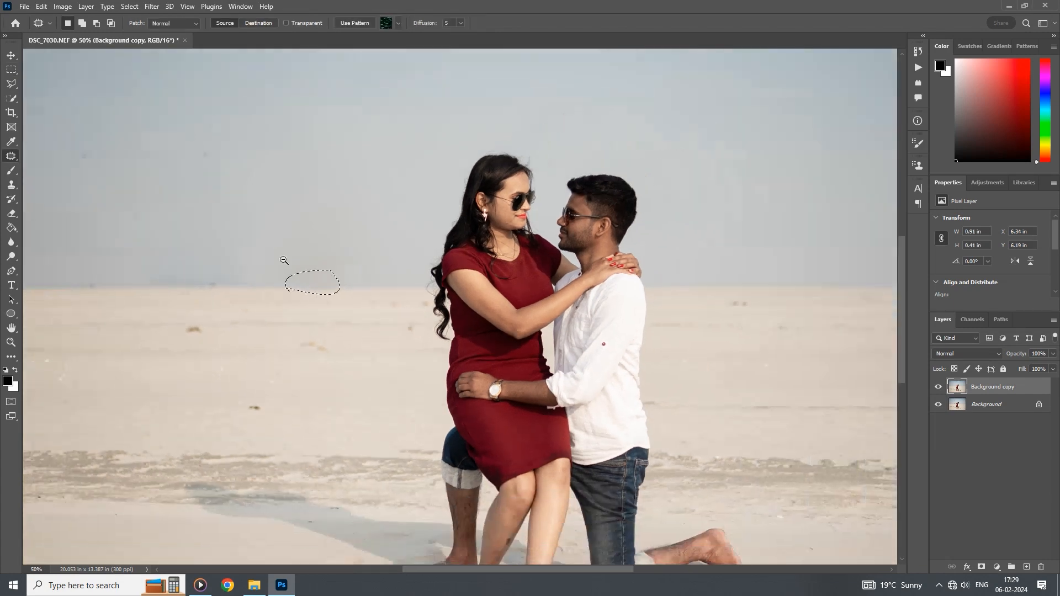
click(11, 70)
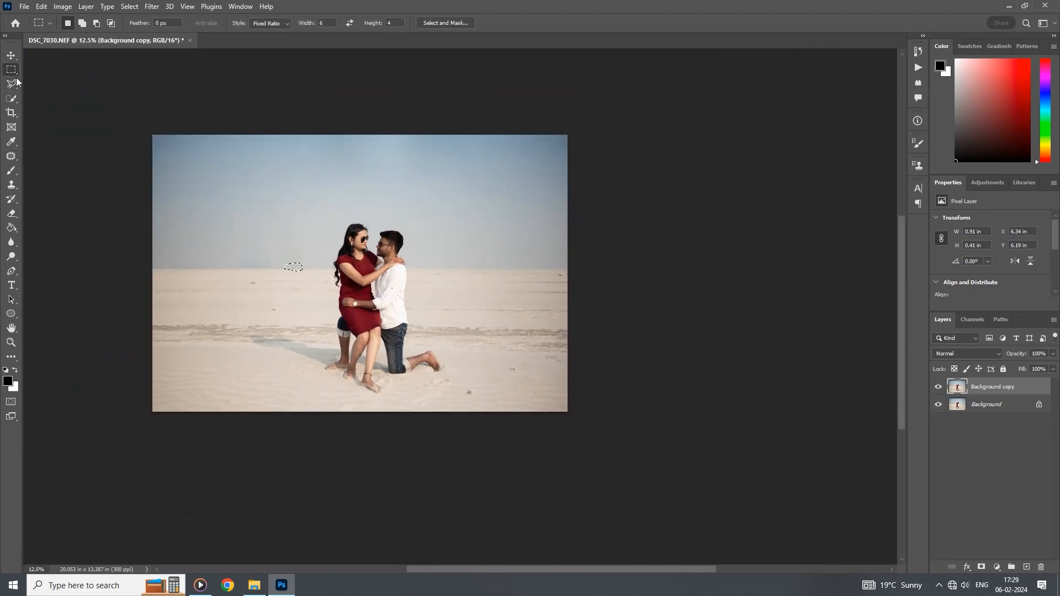
click(85, 173)
Step: Patch out the dark debris on the sand to the right of the man's foot with clean sand below it
scroll(479, 412, up, 4)
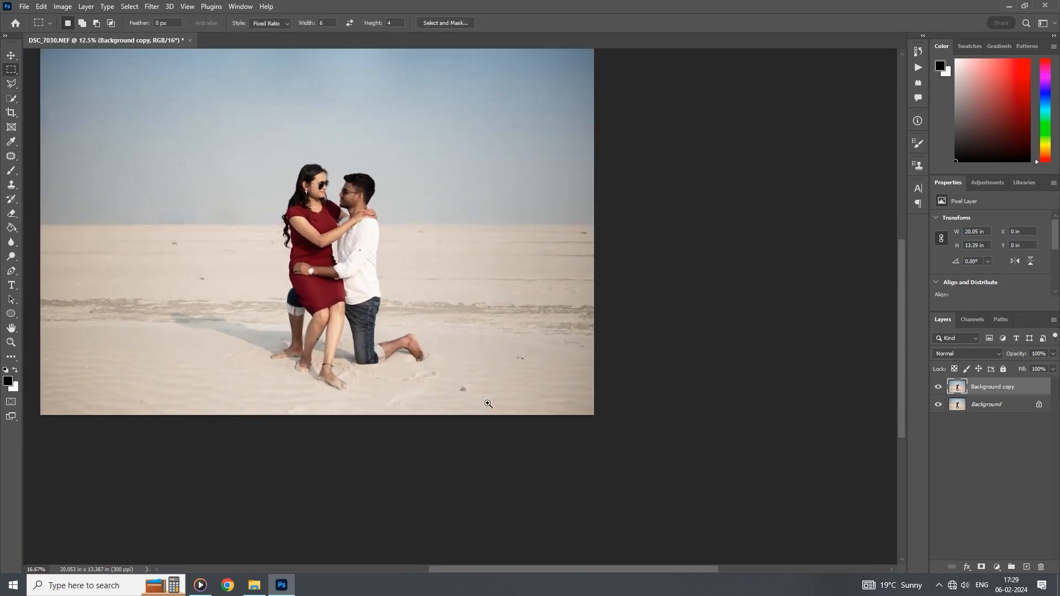
mouse_move(396, 373)
mouse_down()
mouse_move(431, 350)
mouse_move(438, 316)
mouse_up()
click(11, 157)
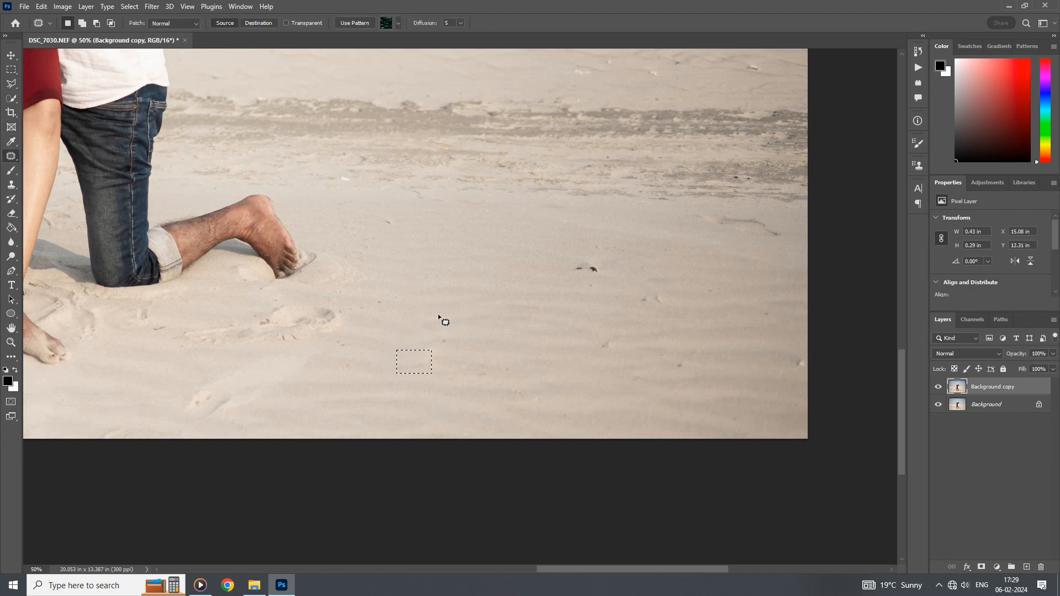
key(XF86AudioMute)
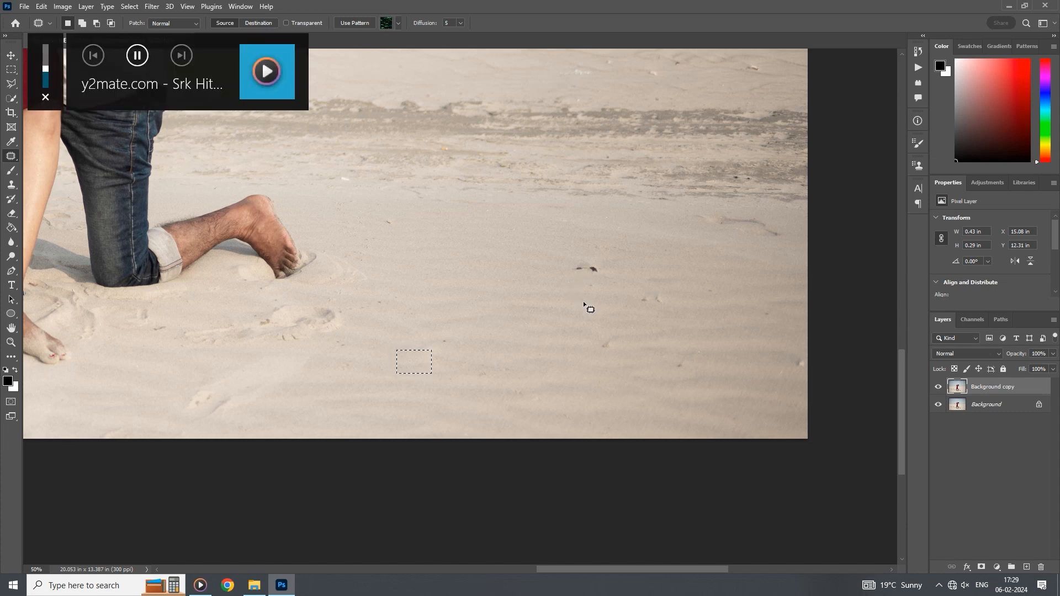
mouse_move(609, 286)
mouse_down()
mouse_move(568, 262)
mouse_move(574, 252)
mouse_move(606, 261)
mouse_move(609, 277)
mouse_move(572, 281)
mouse_move(574, 255)
mouse_up()
mouse_move(585, 268)
mouse_down()
mouse_move(570, 326)
mouse_move(622, 350)
mouse_up()
Step: Patch out the remaining small marks and the crack in the sand at the photo's lower right, and clear the selection
drag(665, 312, 629, 275)
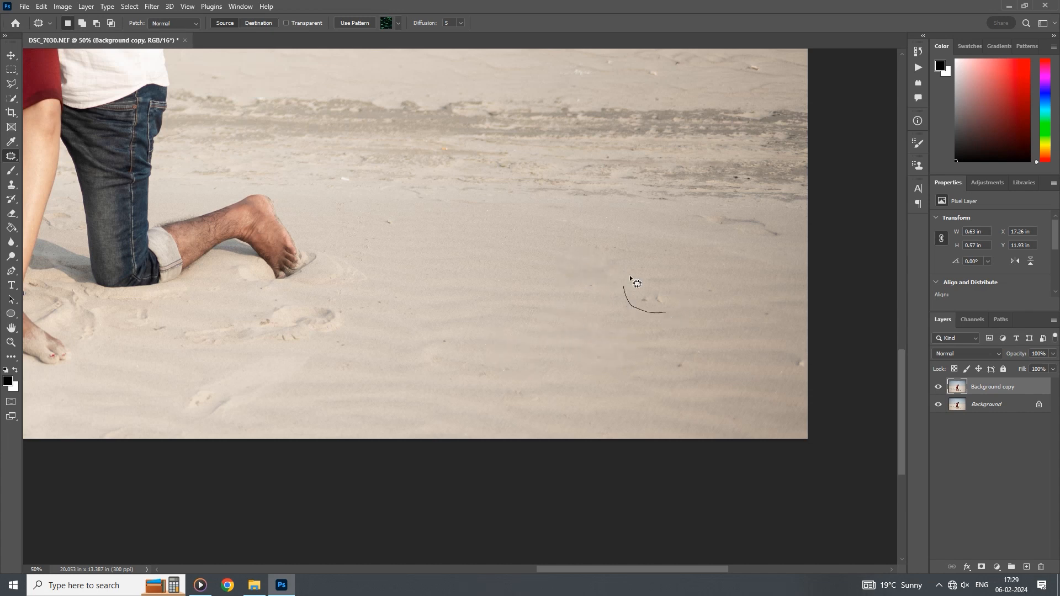
drag(660, 319, 664, 314)
drag(653, 297, 576, 348)
drag(674, 362, 671, 364)
mouse_move(694, 212)
mouse_down()
mouse_move(776, 226)
mouse_move(714, 239)
mouse_move(426, 361)
mouse_move(597, 243)
mouse_up()
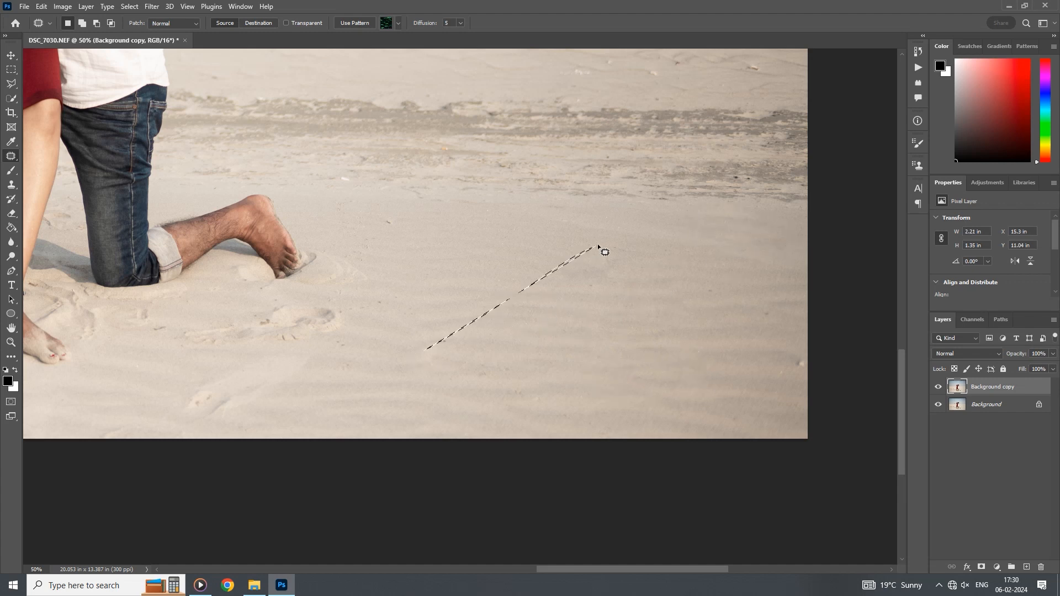
click(11, 70)
key(ctrl+d)
Step: Patch out the two footprints in the sand along the photo's bottom edge in front of the couple
drag(331, 276, 567, 227)
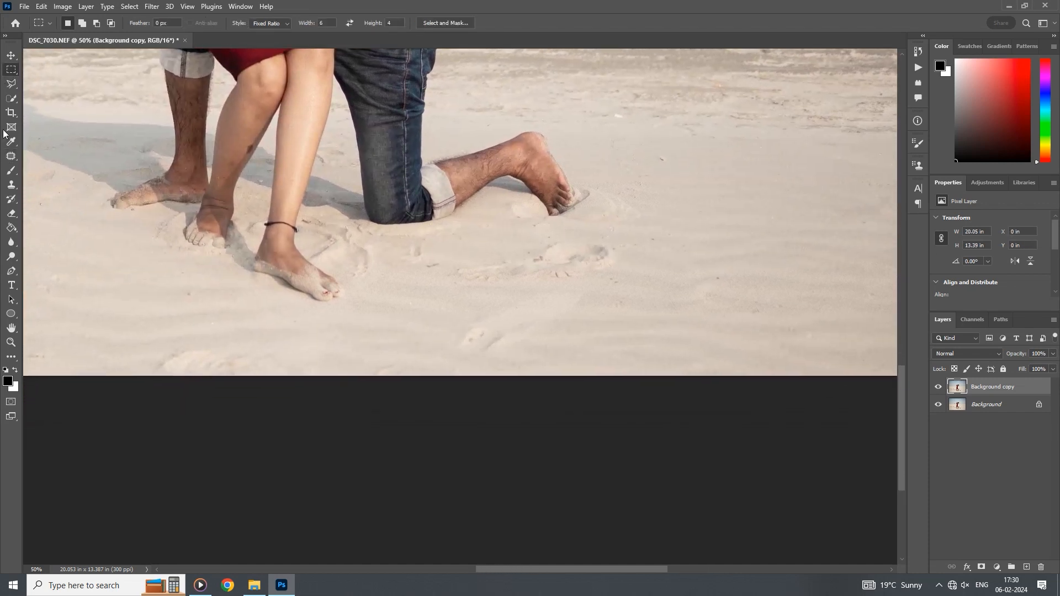
click(12, 156)
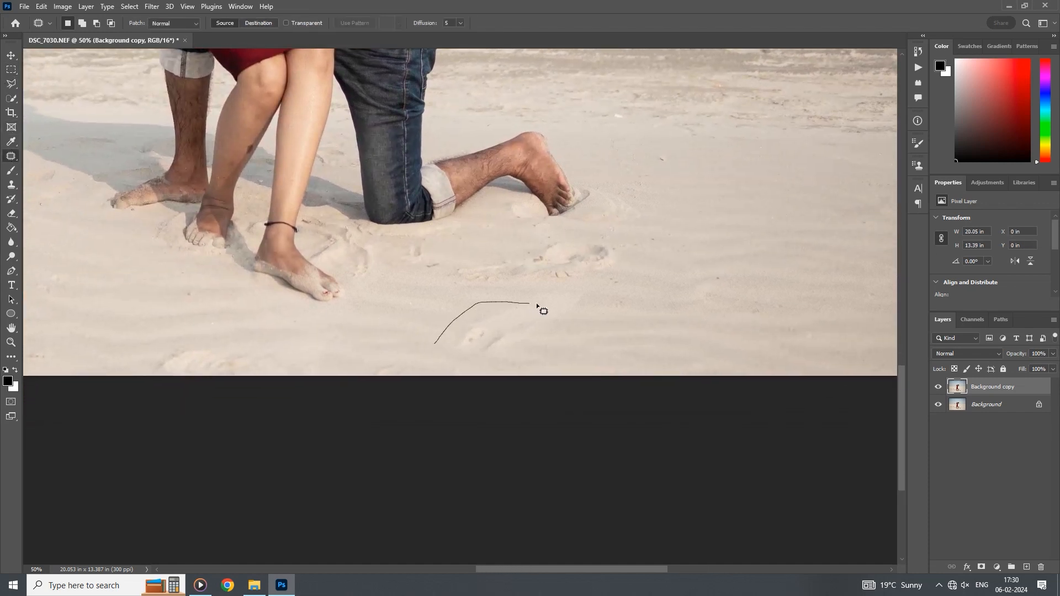
mouse_move(536, 304)
mouse_down()
mouse_move(500, 364)
mouse_move(437, 316)
mouse_move(654, 325)
mouse_up()
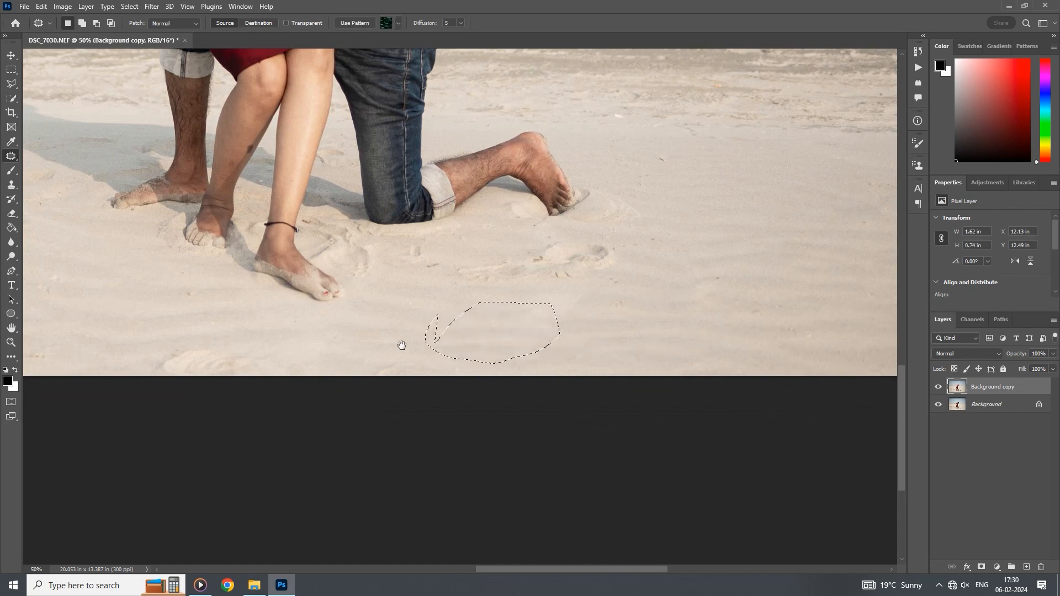
drag(402, 346, 651, 284)
mouse_move(366, 294)
mouse_down()
mouse_move(591, 330)
mouse_move(459, 342)
mouse_move(365, 307)
mouse_up()
mouse_move(443, 303)
mouse_down()
mouse_move(234, 283)
mouse_move(214, 302)
mouse_move(655, 331)
mouse_up()
Step: Patch out the white specks and the footprint in the sand at the photo's lower left
mouse_move(197, 229)
mouse_down()
mouse_move(273, 243)
mouse_move(197, 231)
mouse_up()
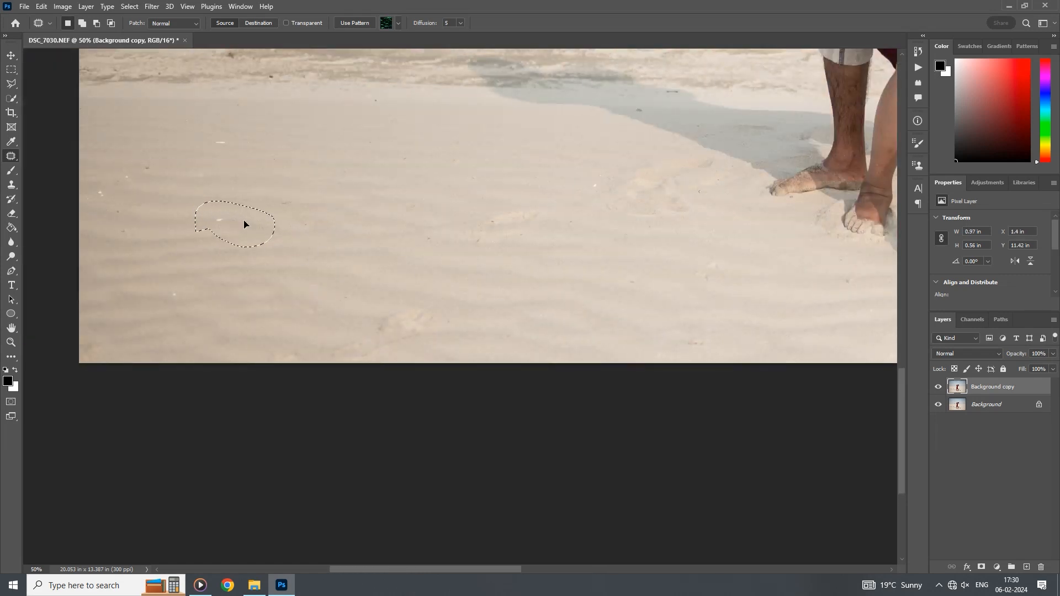
mouse_move(202, 148)
mouse_down()
mouse_move(253, 170)
mouse_move(187, 141)
mouse_move(88, 166)
mouse_up()
mouse_move(237, 193)
mouse_down()
mouse_move(310, 224)
mouse_move(383, 300)
mouse_move(385, 367)
mouse_move(280, 296)
mouse_move(364, 302)
mouse_up()
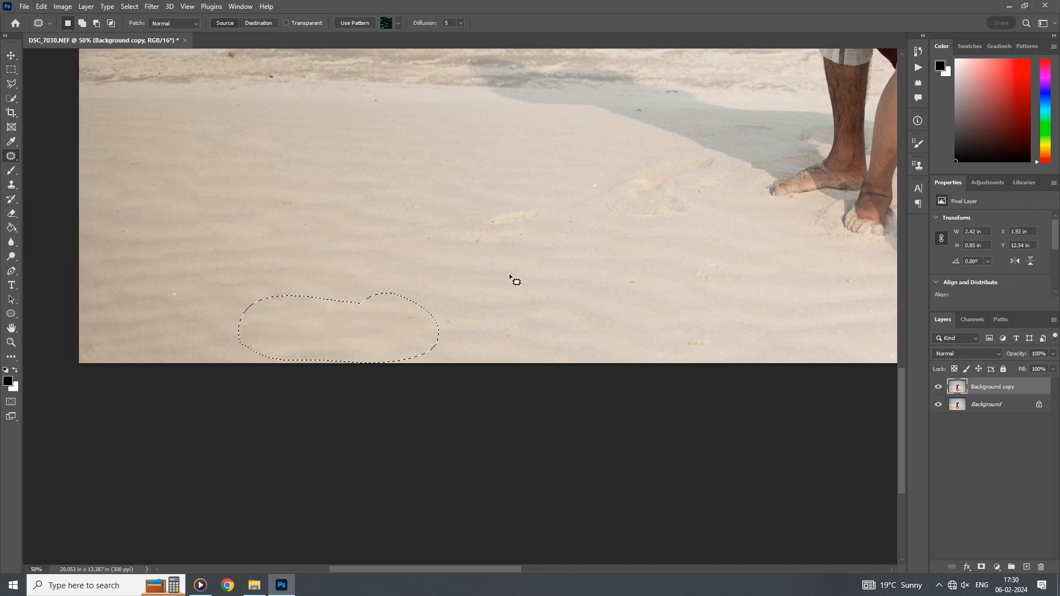
Step: Patch out the footprints and disturbed sand to the left of the couple's feet, down to the bottom edge
mouse_move(509, 274)
mouse_down()
mouse_move(483, 249)
mouse_move(486, 181)
mouse_move(508, 267)
mouse_up()
drag(502, 217, 515, 250)
drag(633, 259, 592, 226)
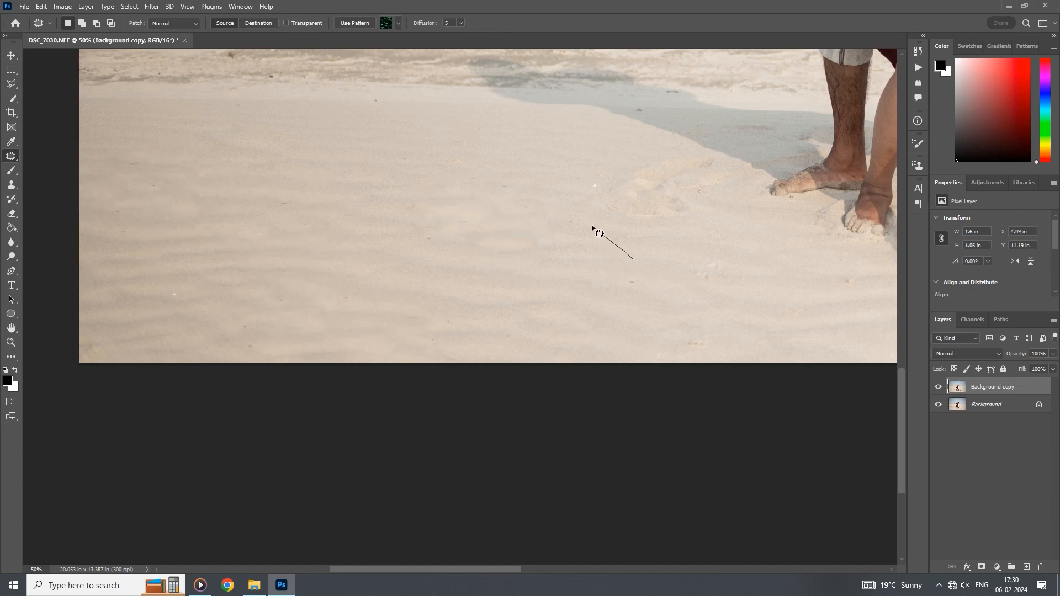
drag(690, 177, 645, 263)
mouse_move(613, 220)
mouse_down()
mouse_move(540, 232)
mouse_move(375, 190)
mouse_up()
mouse_move(679, 274)
mouse_down()
mouse_move(732, 263)
mouse_move(682, 276)
mouse_move(640, 335)
mouse_move(736, 346)
mouse_move(614, 342)
mouse_up()
drag(685, 339, 439, 272)
Step: Patch out the footprints in the sand below the man's bare foot, clear the selection and switch to the Move tool
ctrl+alt+click(386, 206)
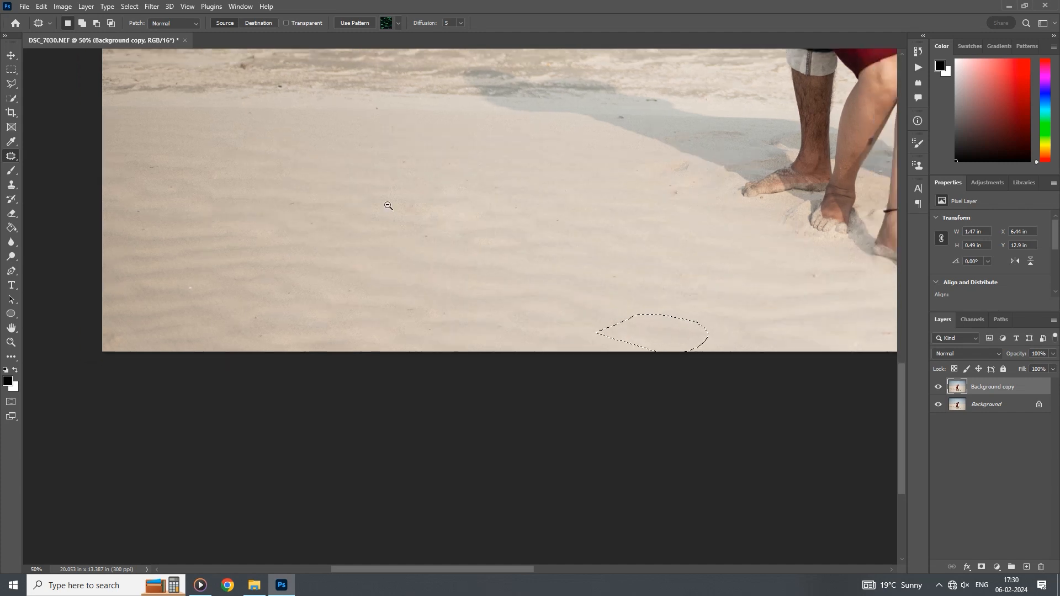
drag(603, 225, 514, 259)
mouse_move(389, 251)
mouse_down()
mouse_move(482, 207)
mouse_move(567, 202)
mouse_move(495, 296)
mouse_move(390, 262)
mouse_up()
drag(461, 261, 701, 262)
ctrl+alt+click(634, 238)
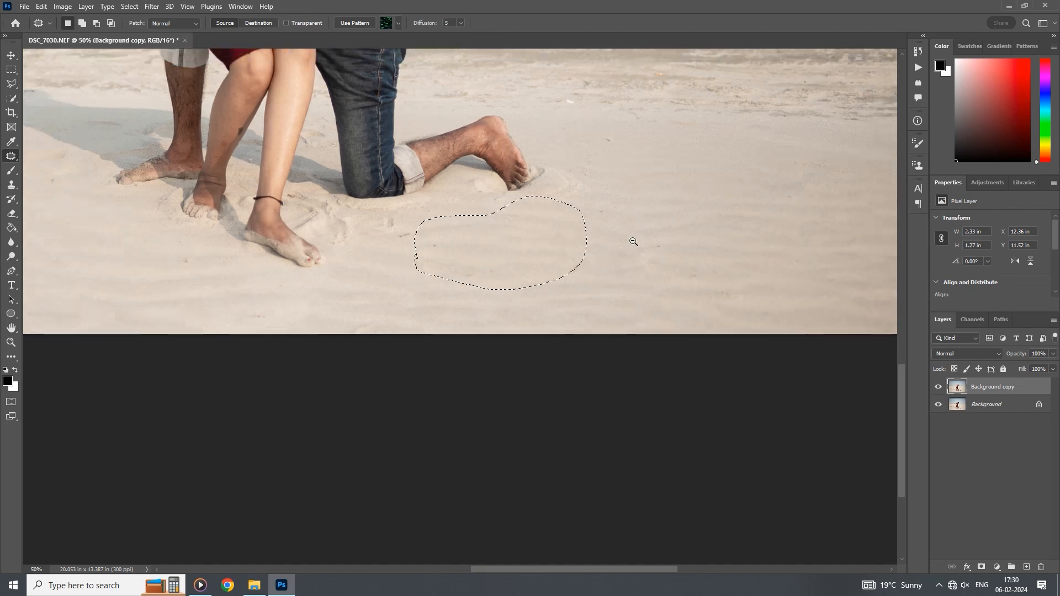
ctrl+alt+click(633, 241)
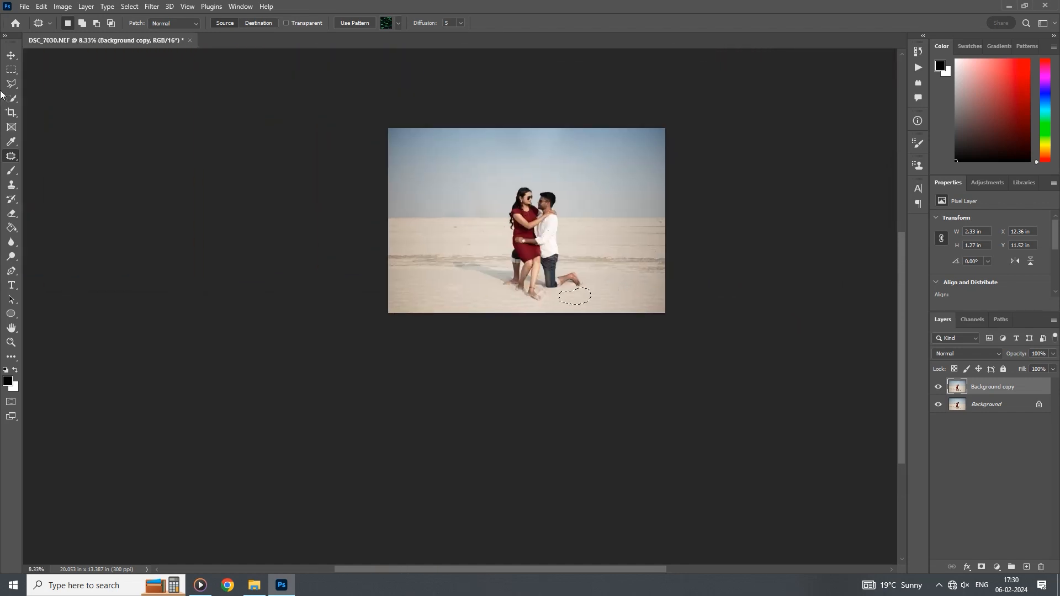
key(ctrl+d)
click(11, 56)
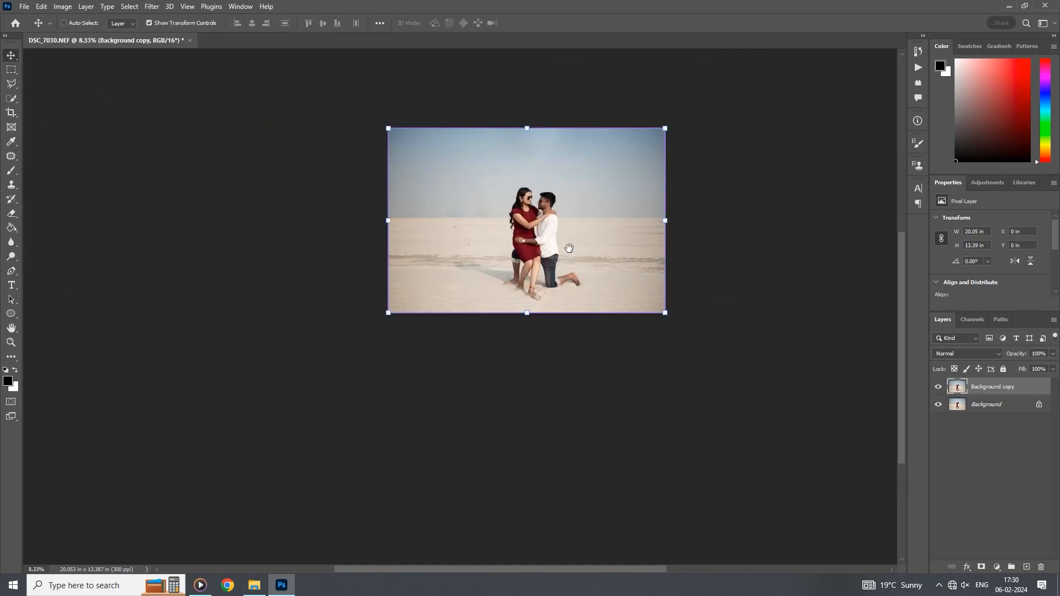
Step: Duplicate the Background copy layer and start Sky Replacement on the new copy
ctrl+click(568, 248)
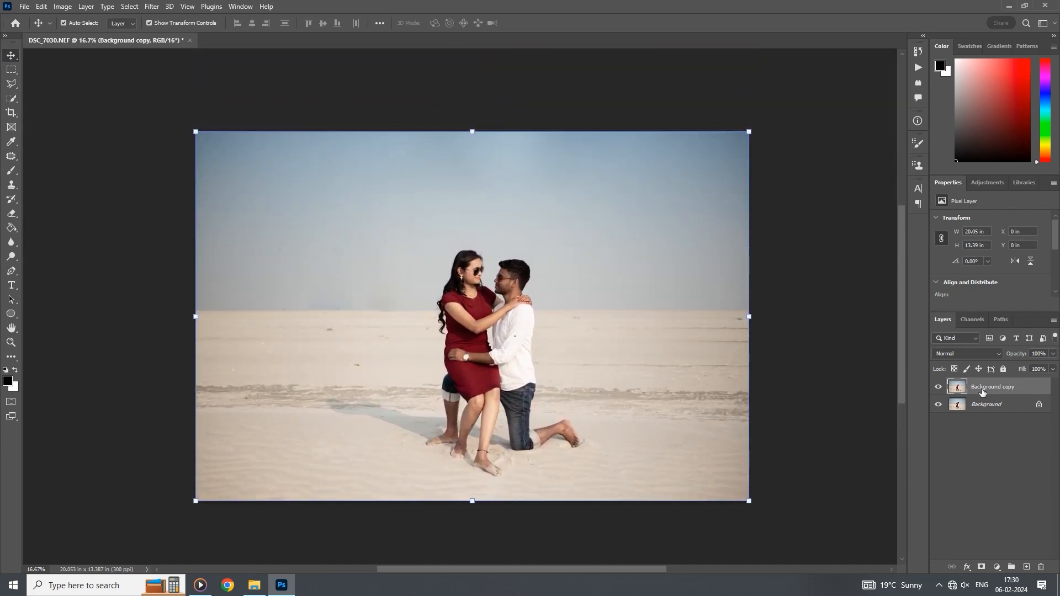
drag(982, 391, 1026, 566)
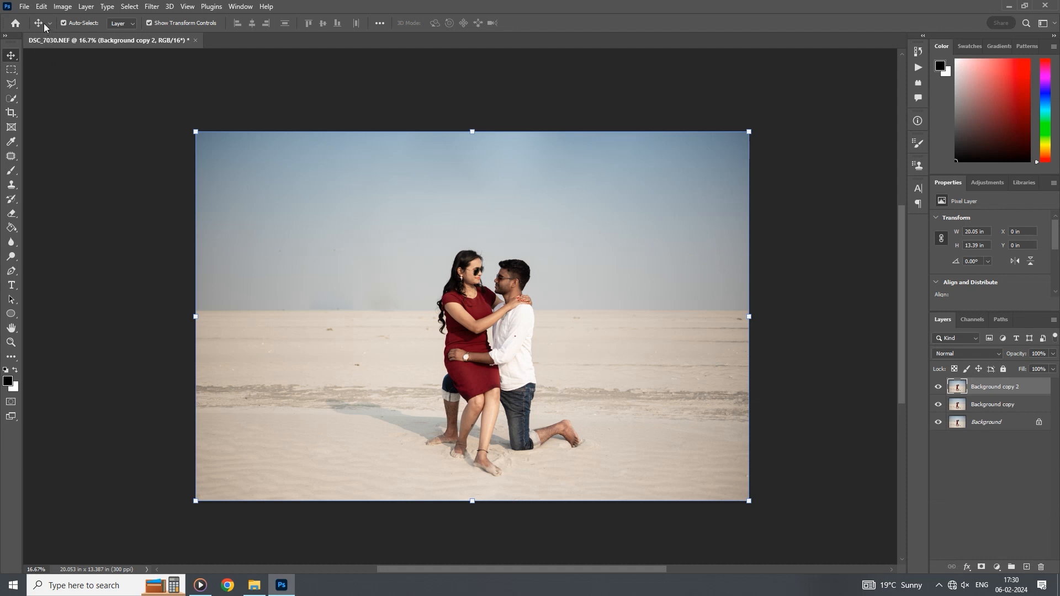
key(XF86AudioLowerVolume)
click(42, 6)
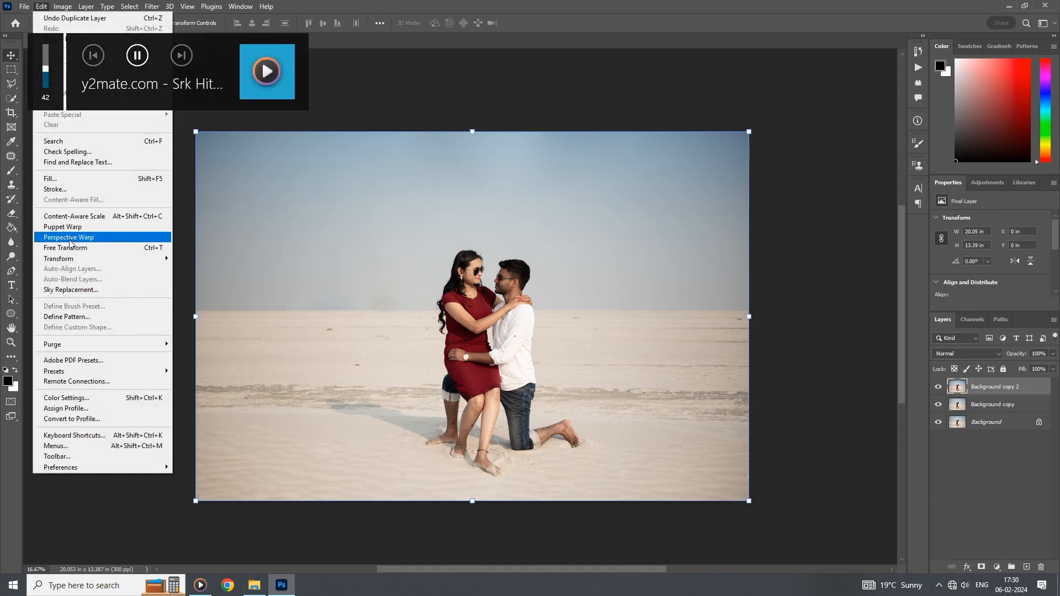
click(179, 183)
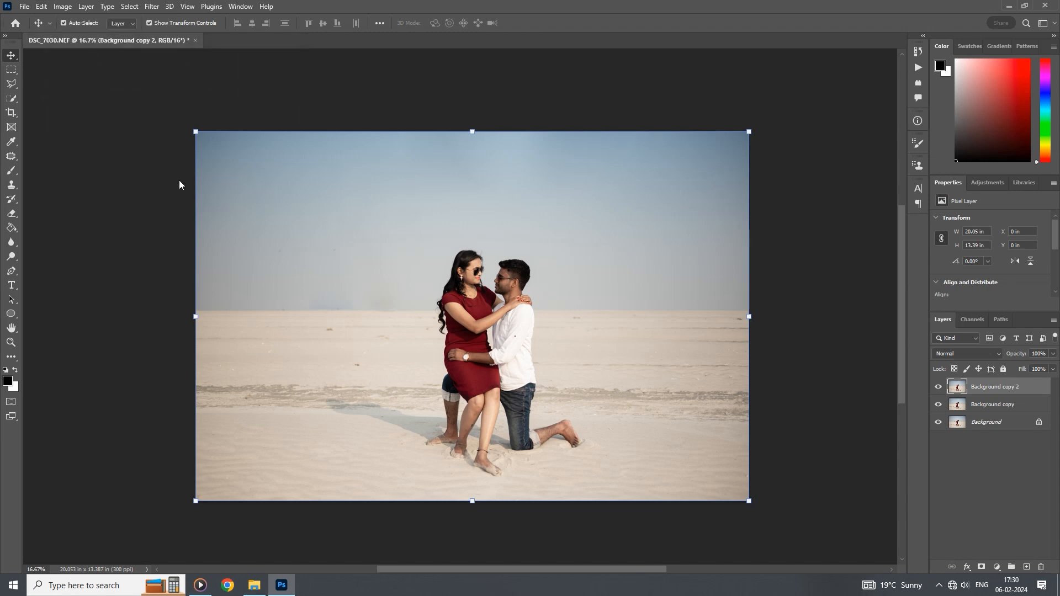
click(41, 6)
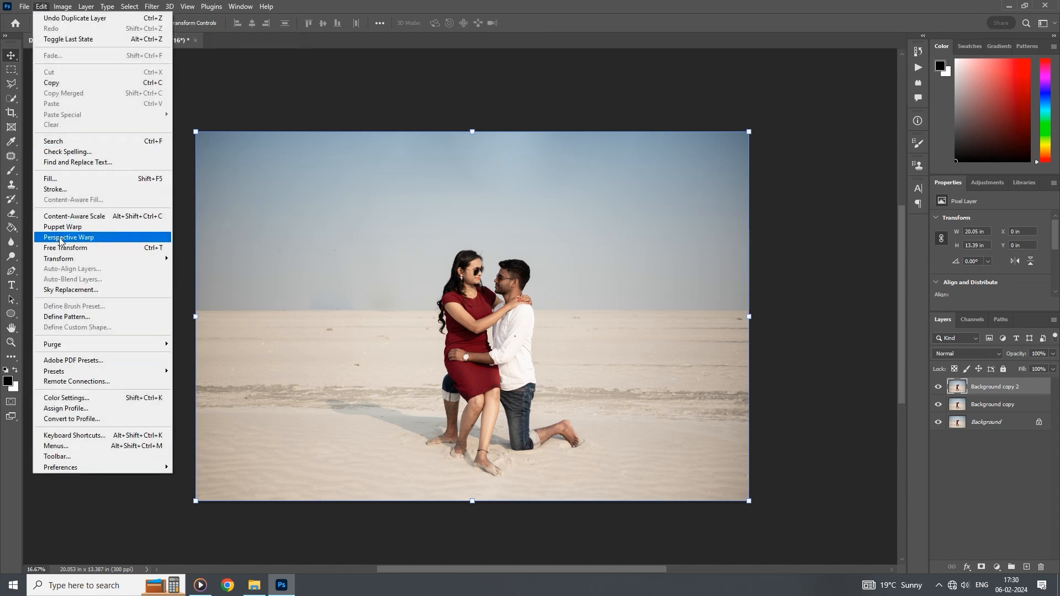
click(64, 290)
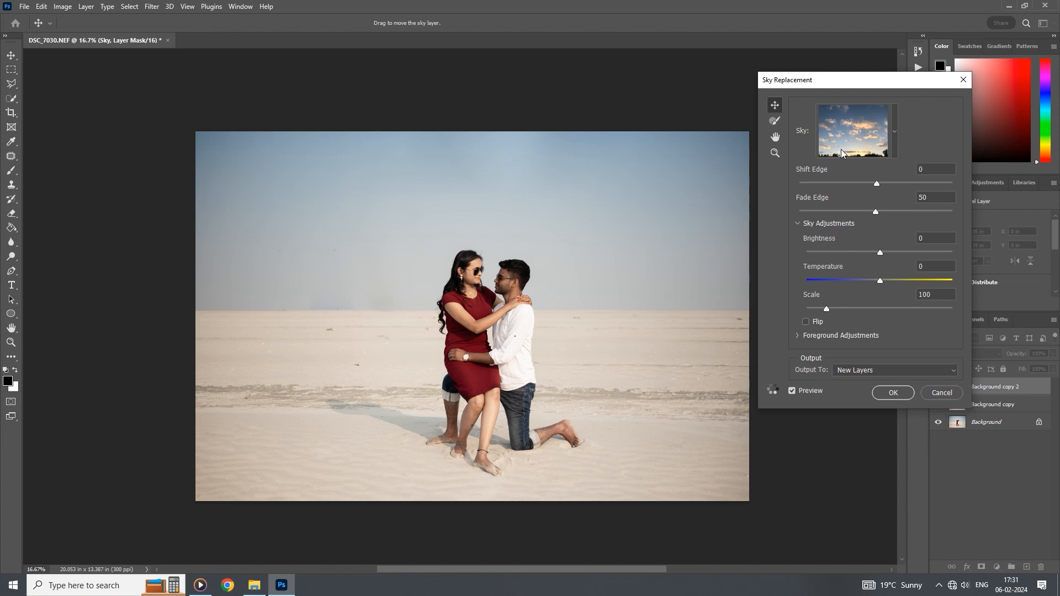
Step: Preview the BlueSky001 sky, but choose the sunset sky with scattered orange clouds as the replacement
click(893, 127)
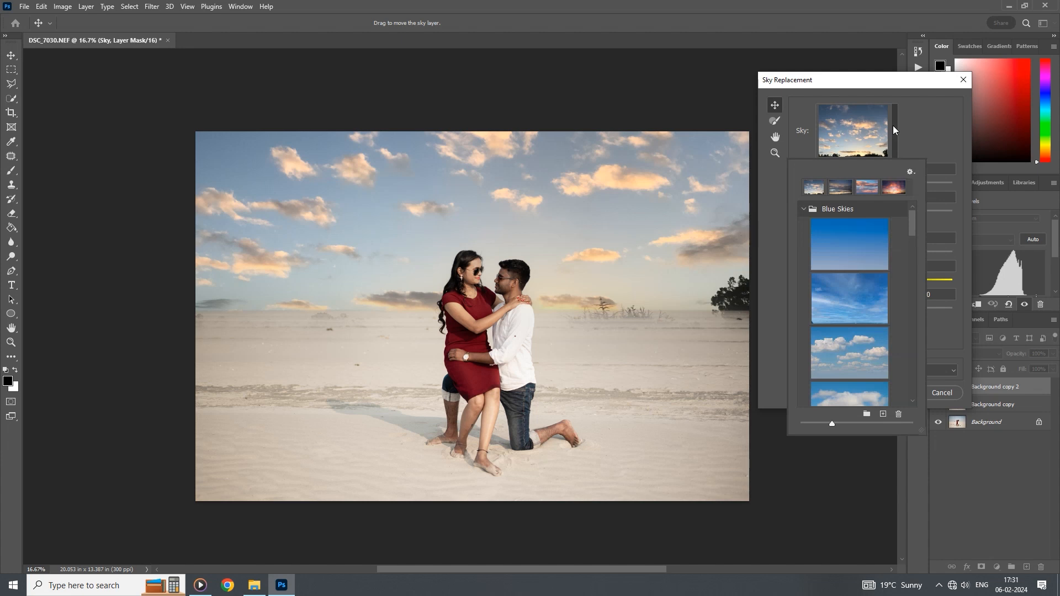
click(858, 301)
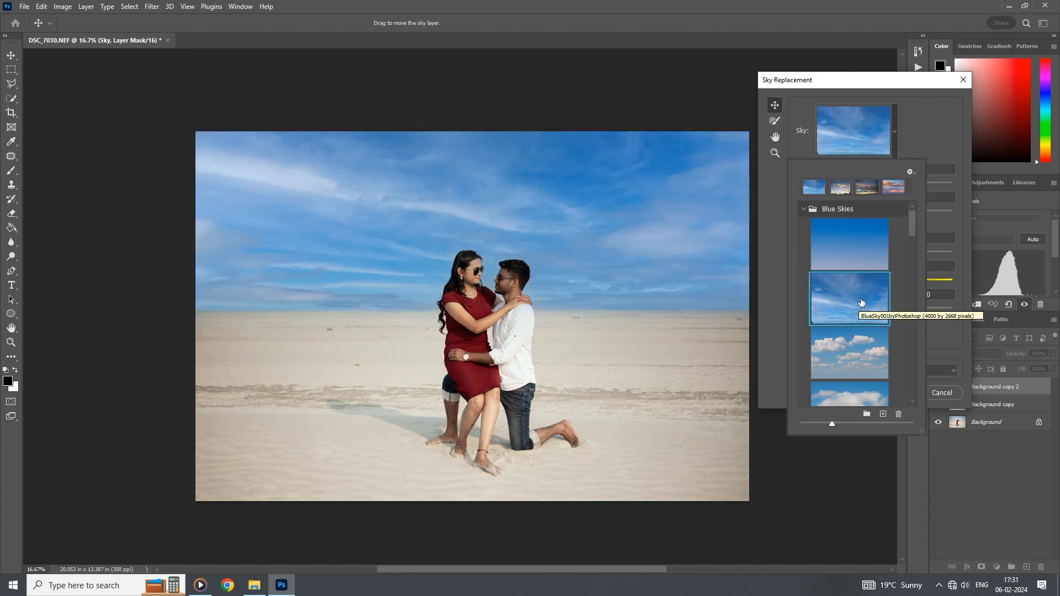
click(844, 189)
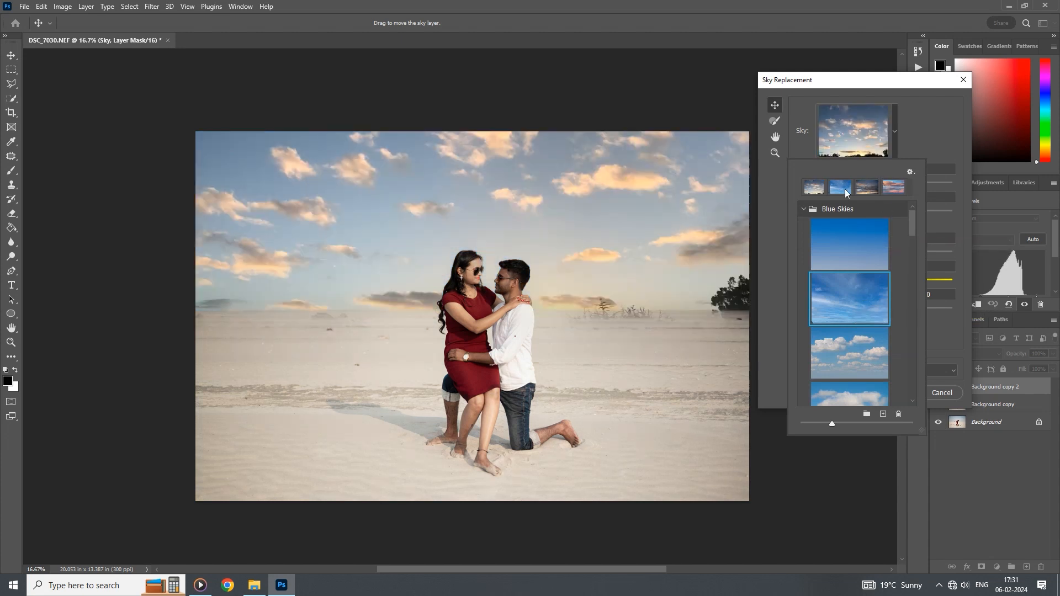
click(901, 160)
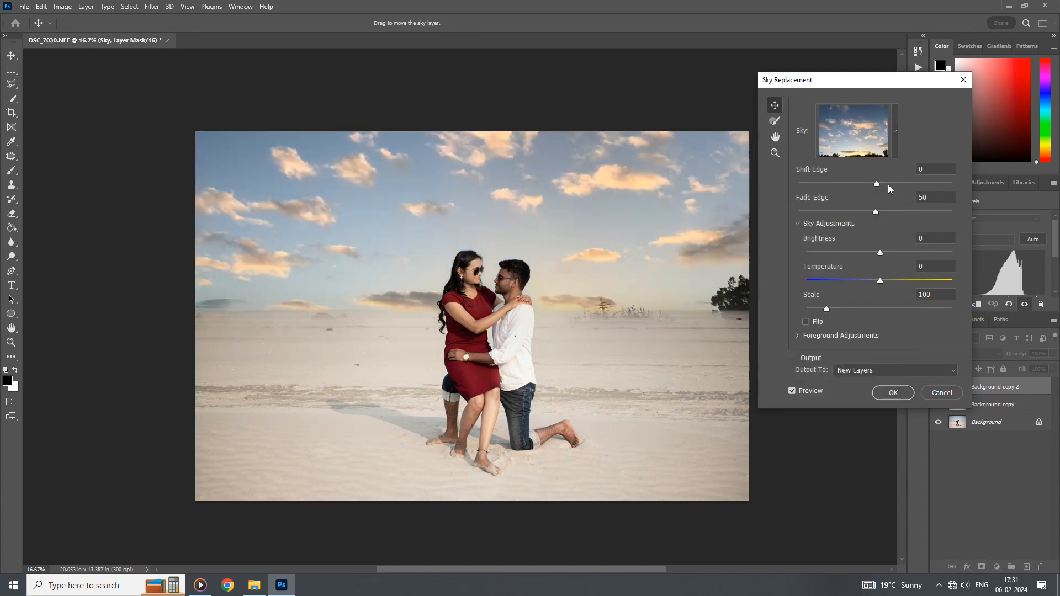
Step: Scale the replacement sky to 172, reposition its clouds, set Shift Edge to -26 and apply the replacement
drag(826, 308, 856, 308)
drag(676, 227, 671, 202)
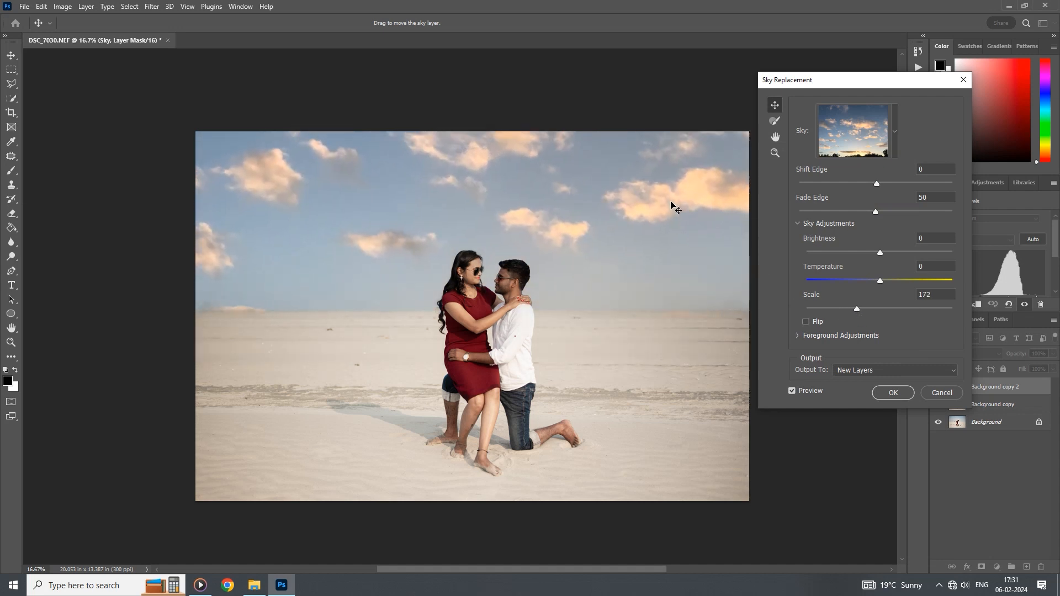
click(856, 185)
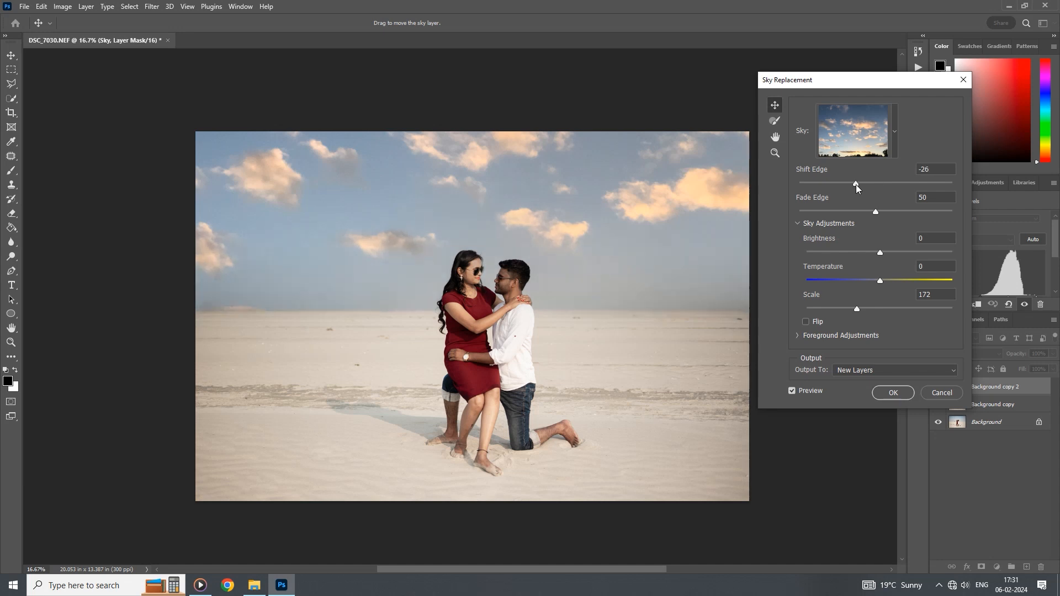
click(907, 395)
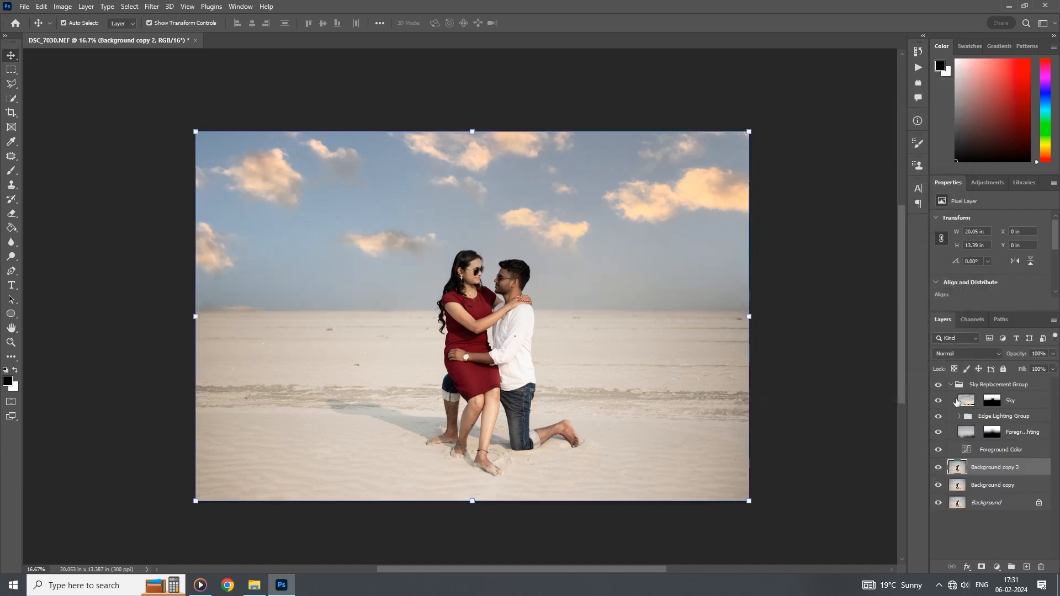
Step: Blur the image of the Sky layer with a Gaussian Blur of 37.4 pixels
click(958, 402)
click(152, 6)
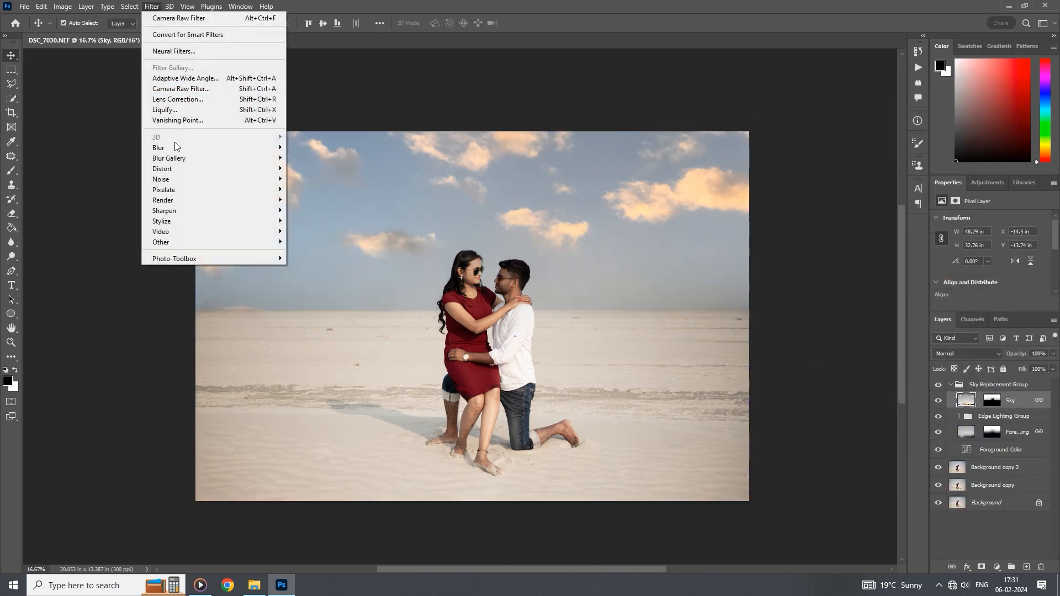
mouse_move(176, 147)
click(313, 190)
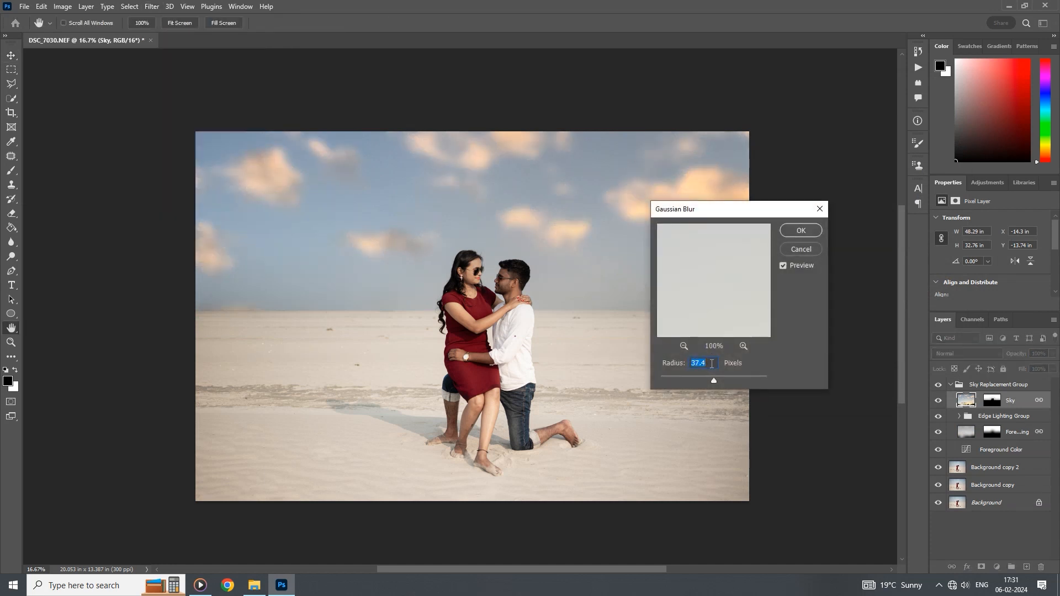
click(798, 232)
Step: Shift the hue of the Sky layer's blues toward teal with the Camera Raw Filter's Color Mixer
click(154, 6)
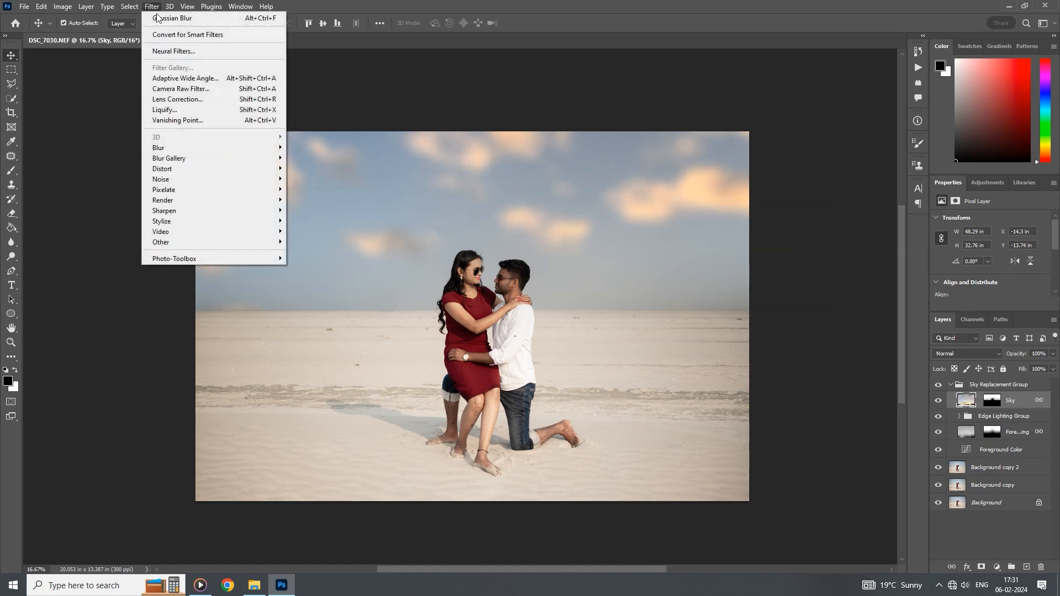
click(204, 93)
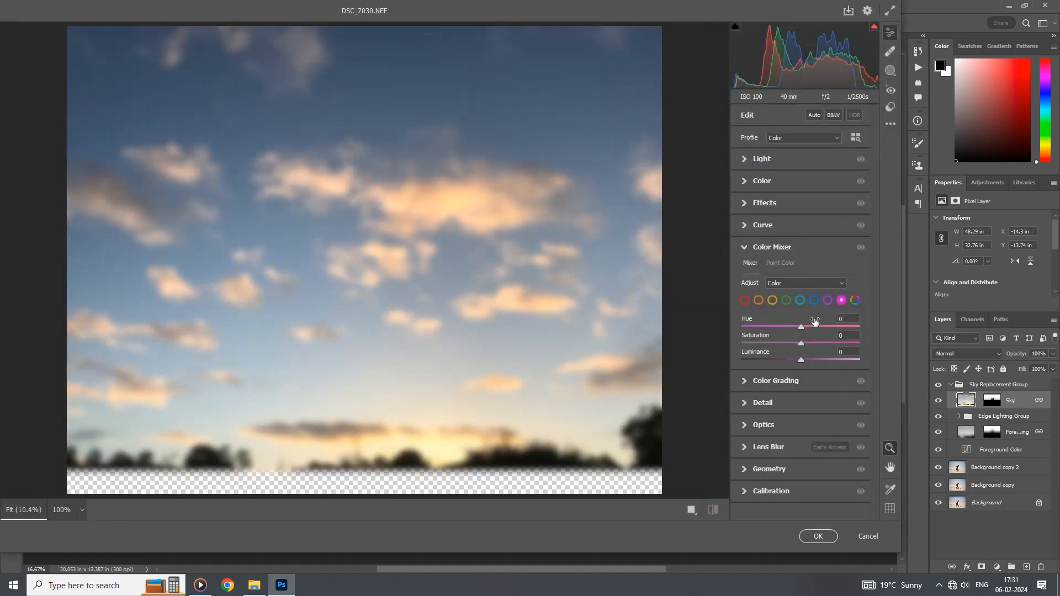
click(813, 300)
drag(801, 327, 773, 327)
click(772, 300)
click(815, 537)
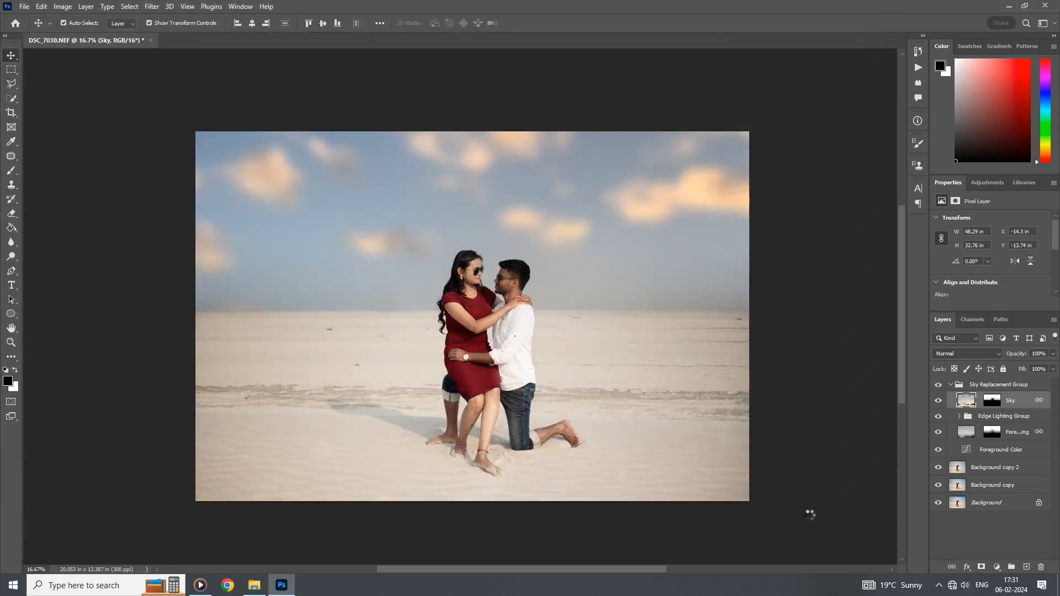
Step: Collapse the Sky Replacement Group and select the couple on Background copy 2 with Select Subject
click(950, 386)
click(1010, 401)
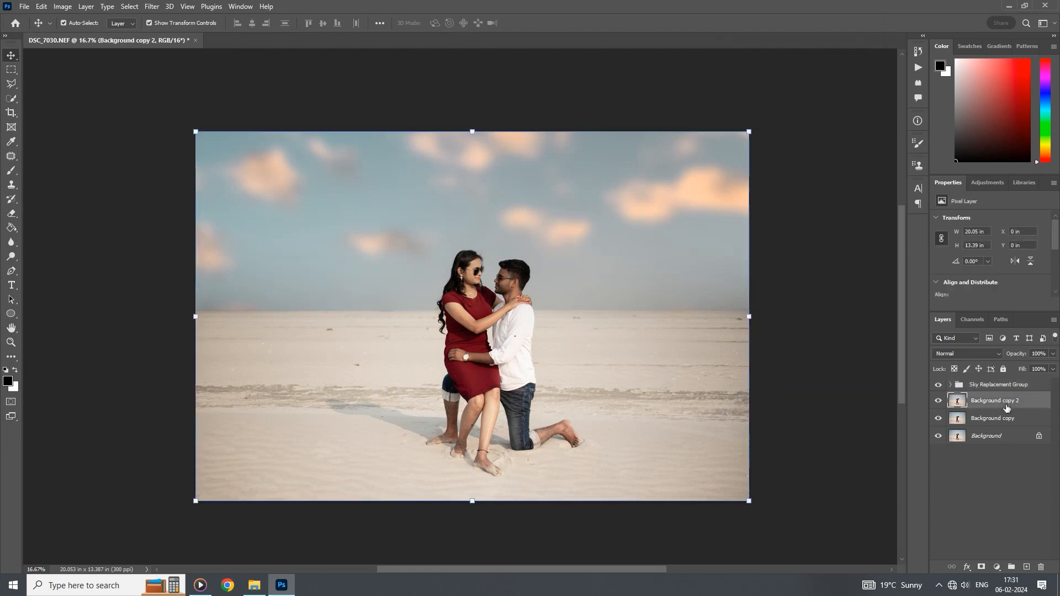
click(11, 98)
click(310, 24)
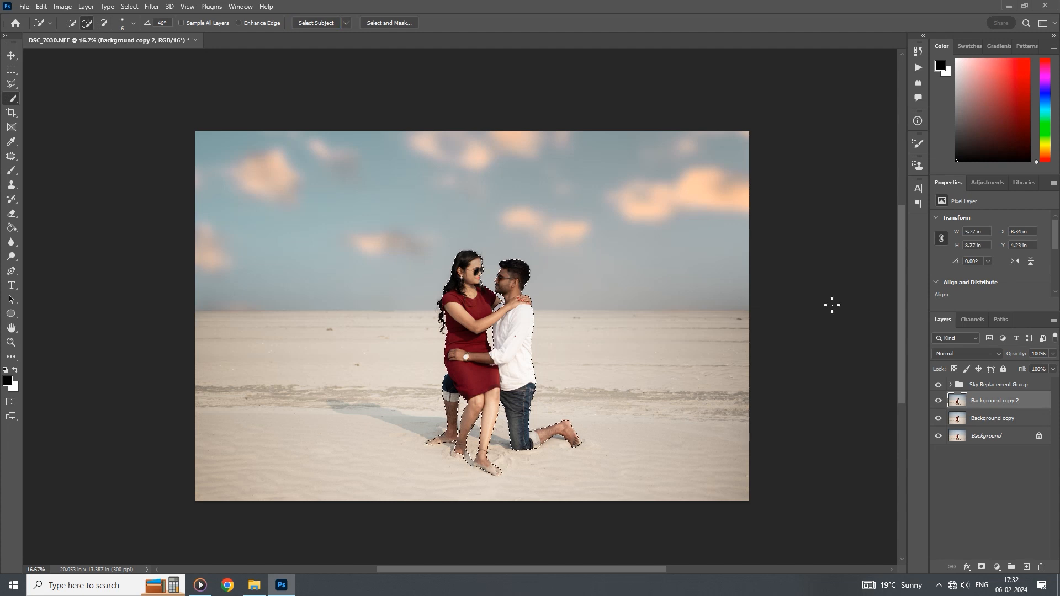
Step: Add a layer mask to the Sky Replacement Group from the selection and invert it to exclude the couple
drag(996, 385, 990, 420)
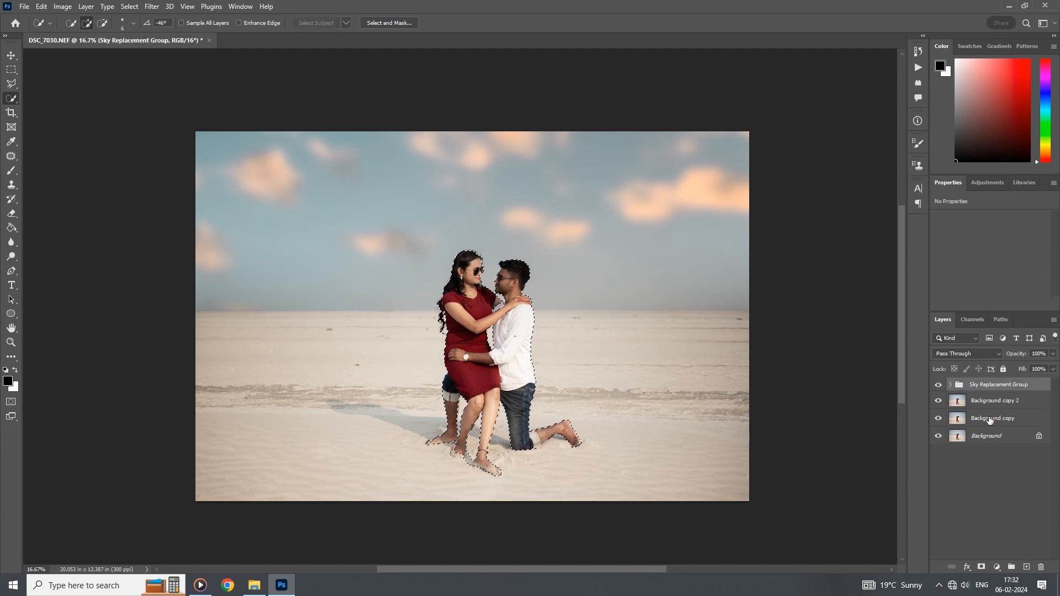
click(981, 567)
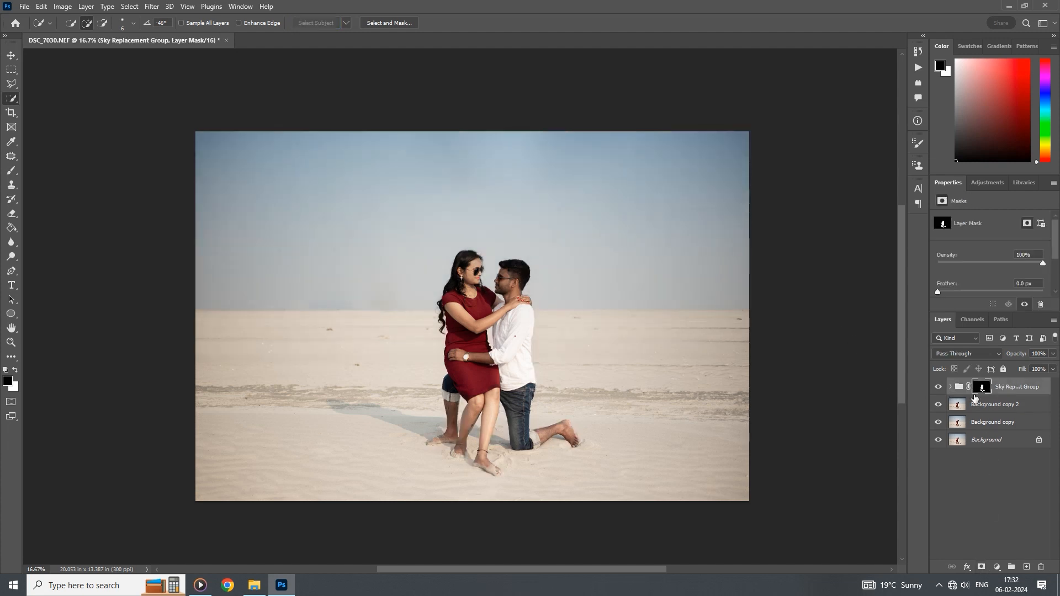
key(ctrl+i)
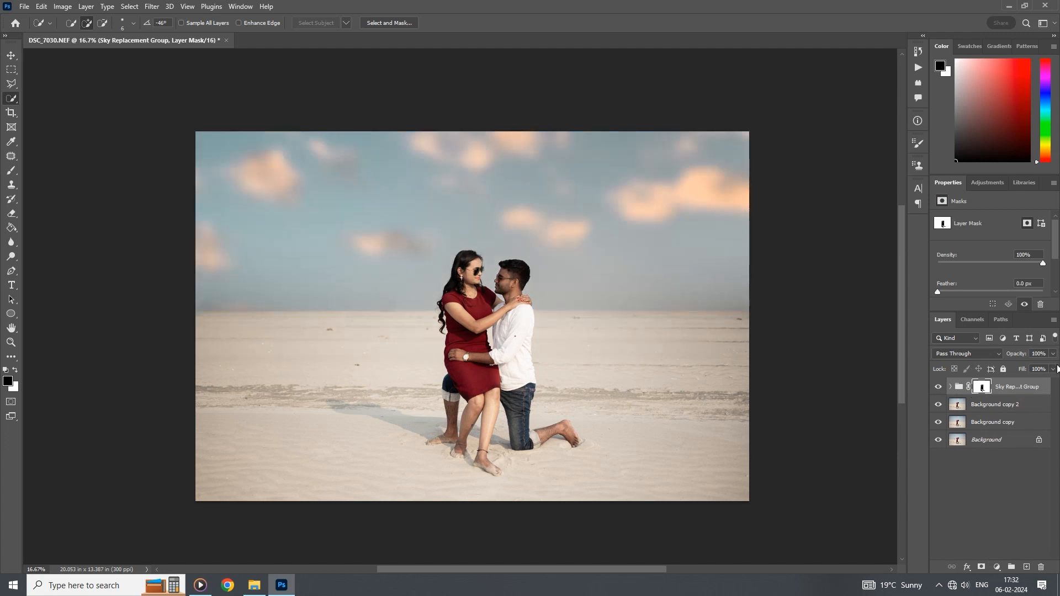
Step: Lower the Sky Replacement Group's fill to 55% and stamp all visible layers into a new layer on top
click(1053, 368)
drag(1051, 381, 1030, 381)
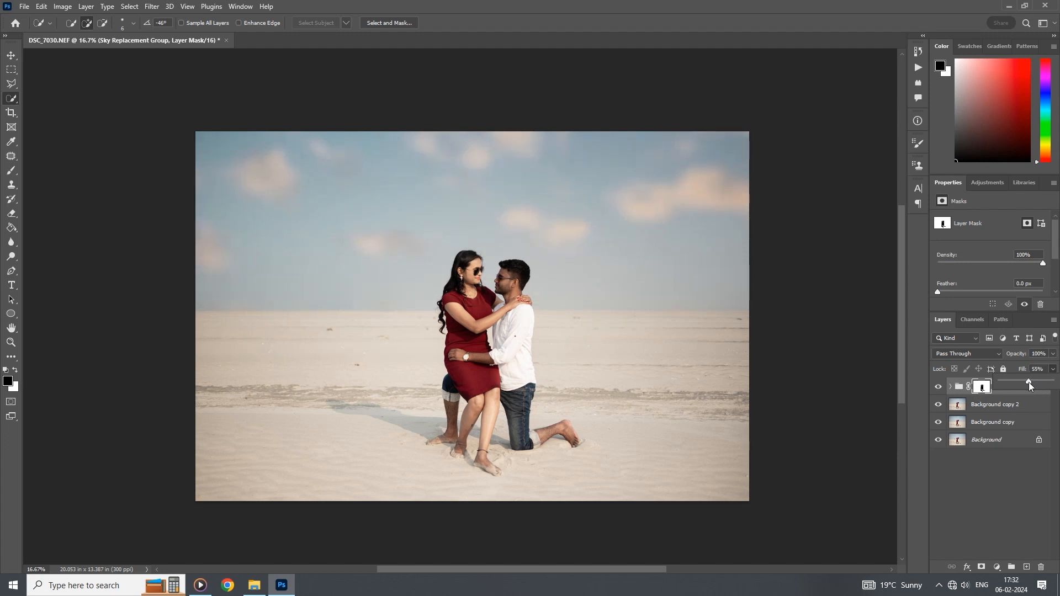
click(1009, 451)
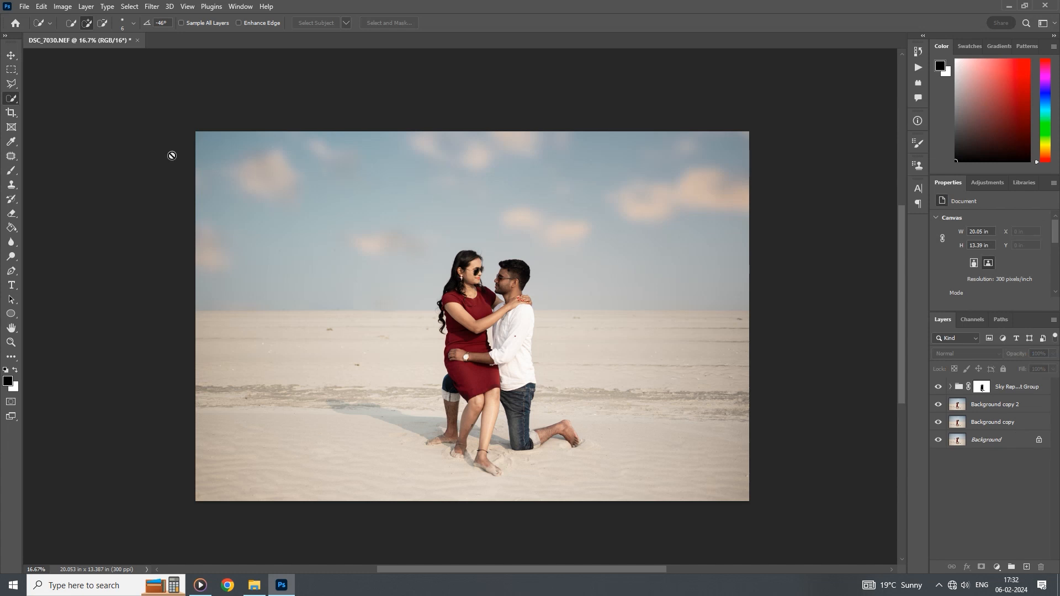
click(11, 56)
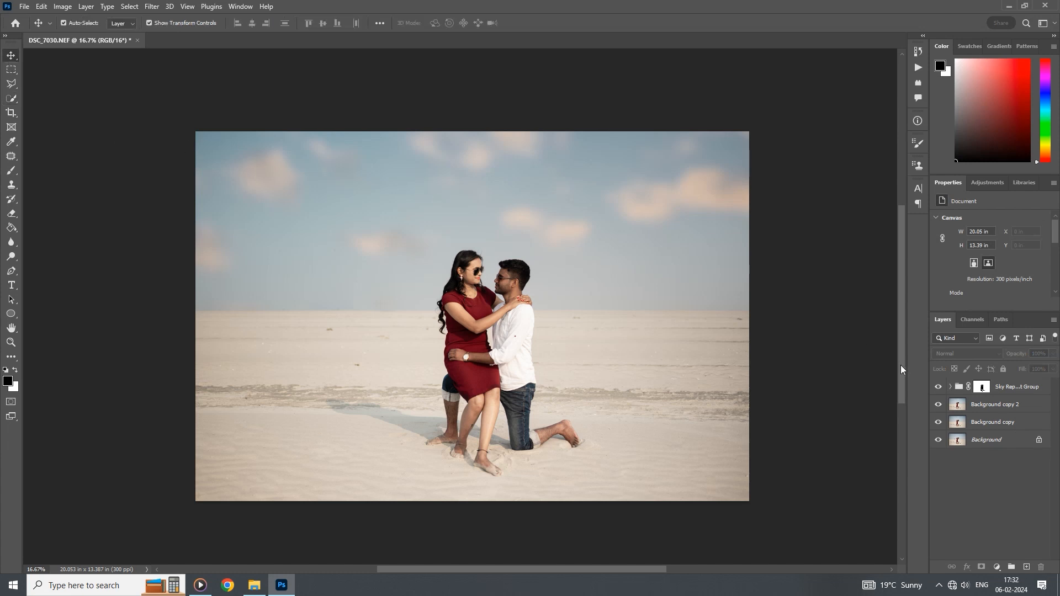
key(ctrl+shift+alt+e)
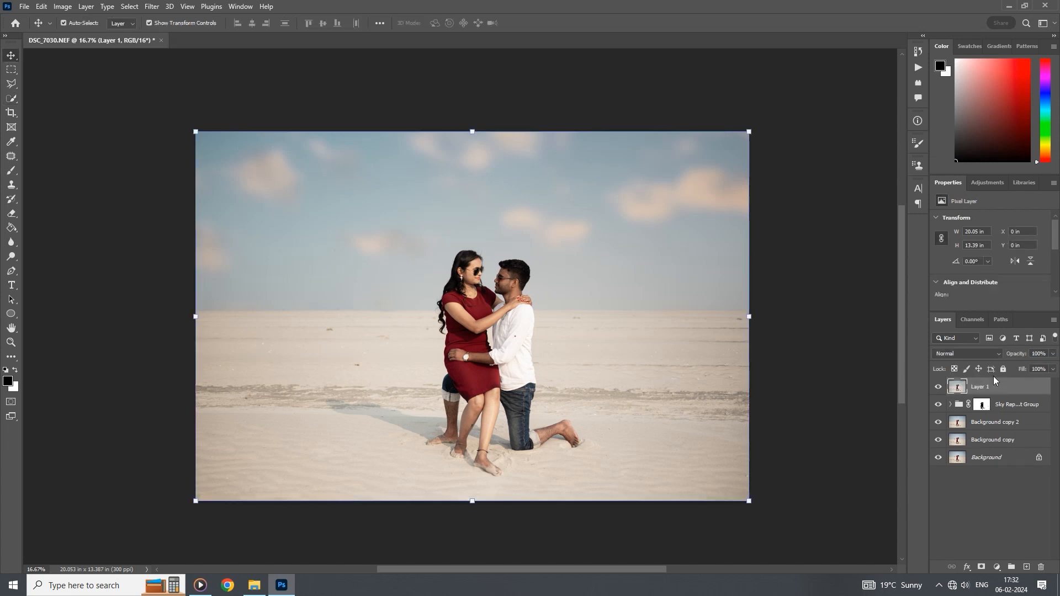
Step: Open the tree image 123333.png from the desktop in Photoshop and copy its layer into the DSC_7030.NEF document
click(1008, 6)
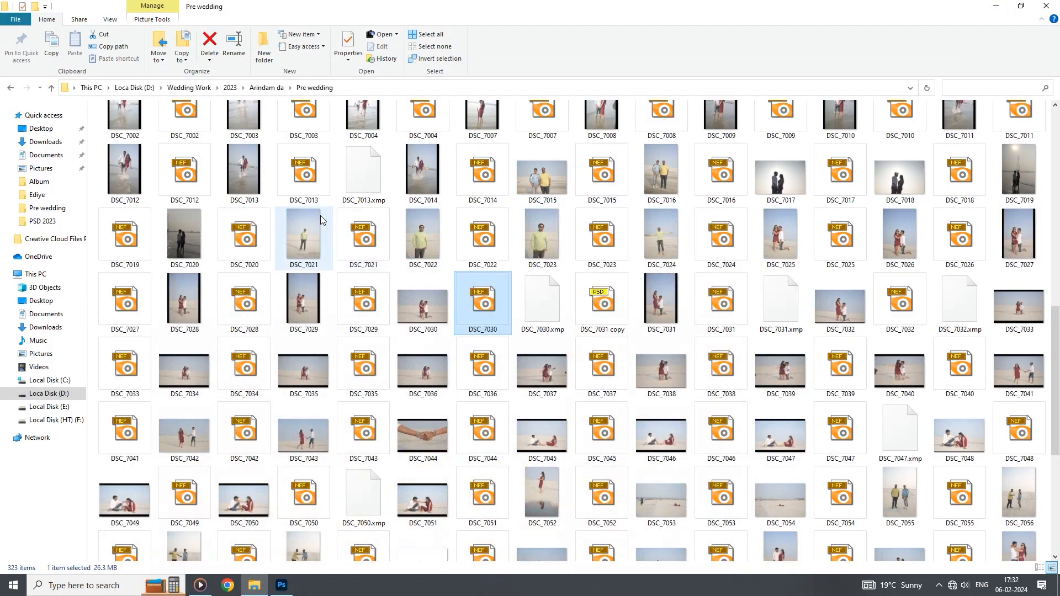
click(988, 5)
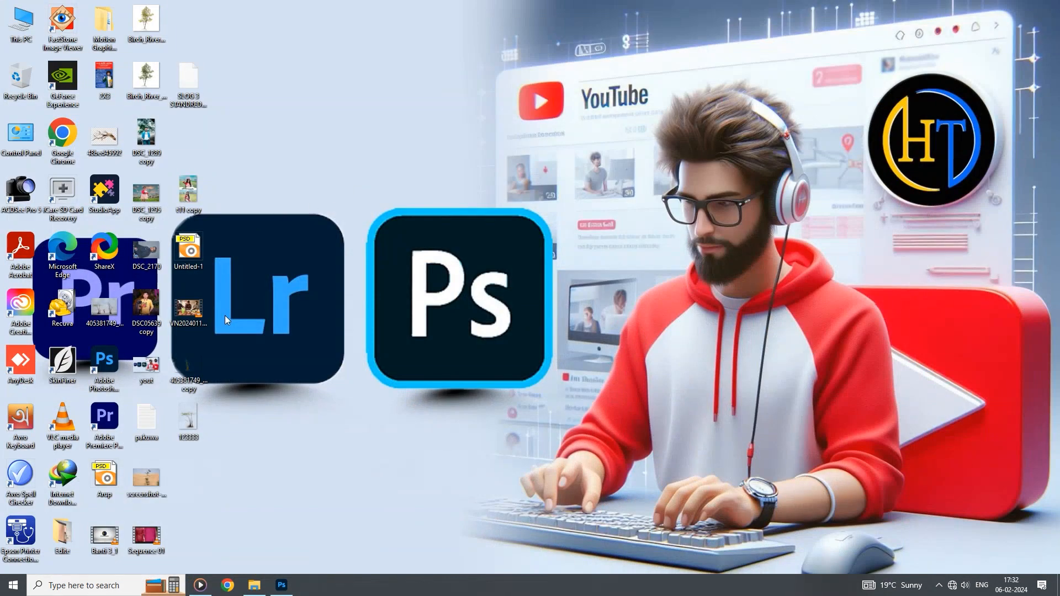
drag(282, 491, 468, 29)
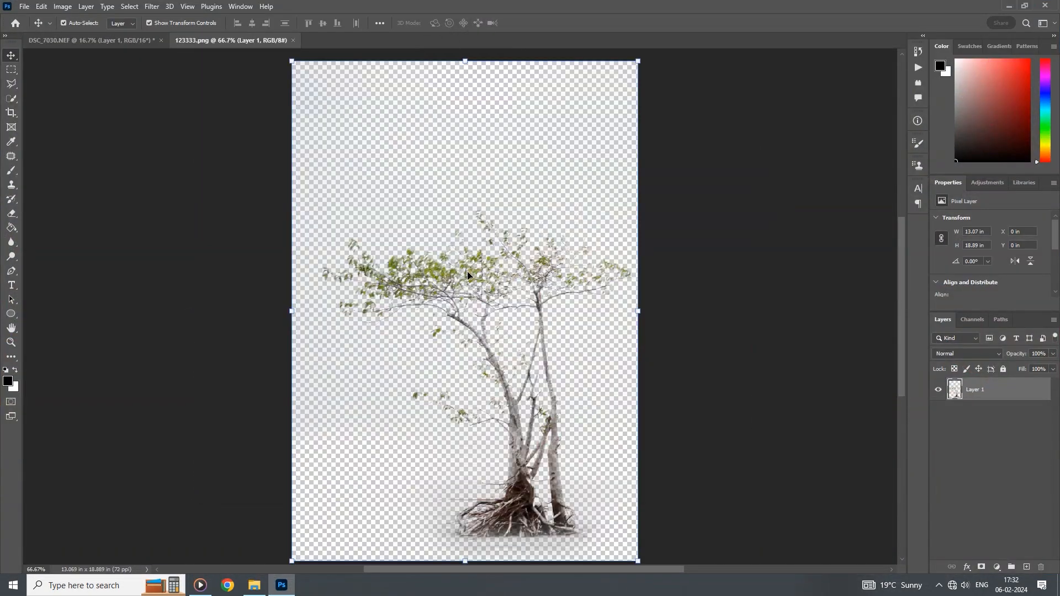
drag(437, 272, 683, 378)
Step: Enlarge the tree to 270.67% and place it on the sand to the right of the couple
drag(631, 273, 498, 84)
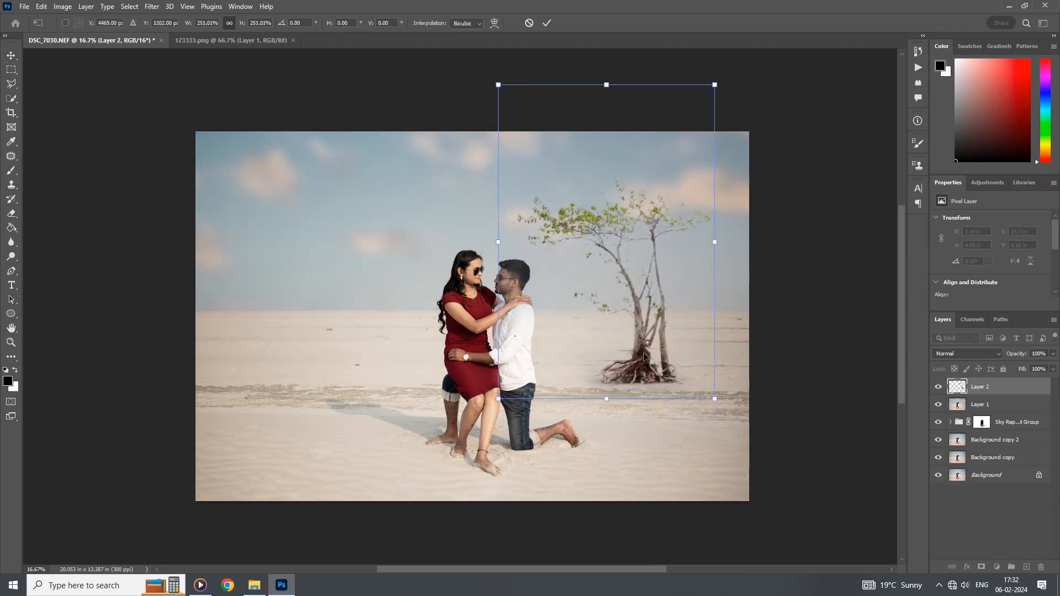
drag(644, 356, 679, 365)
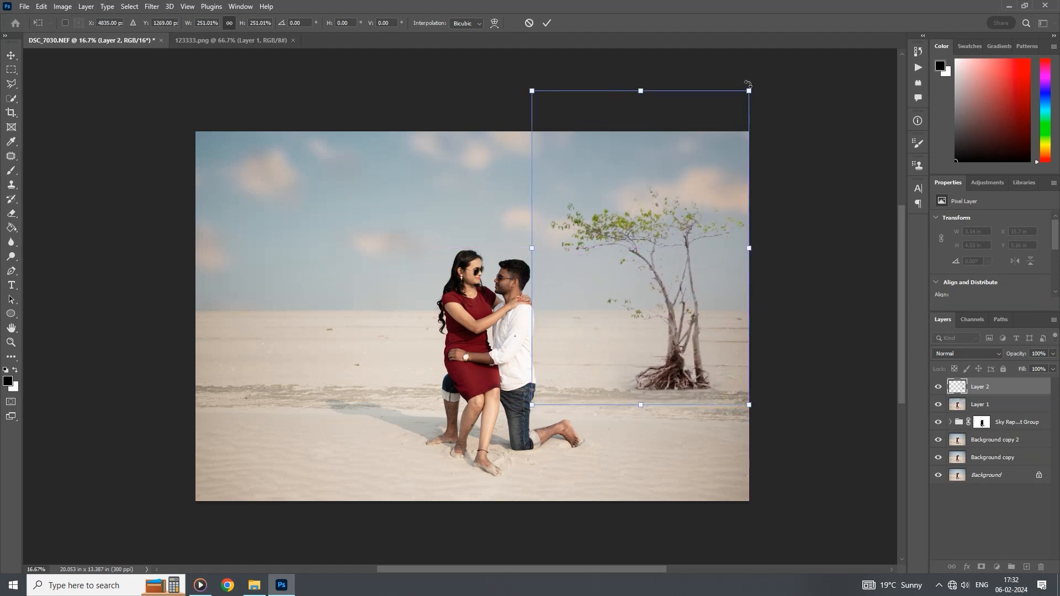
drag(748, 88, 765, 66)
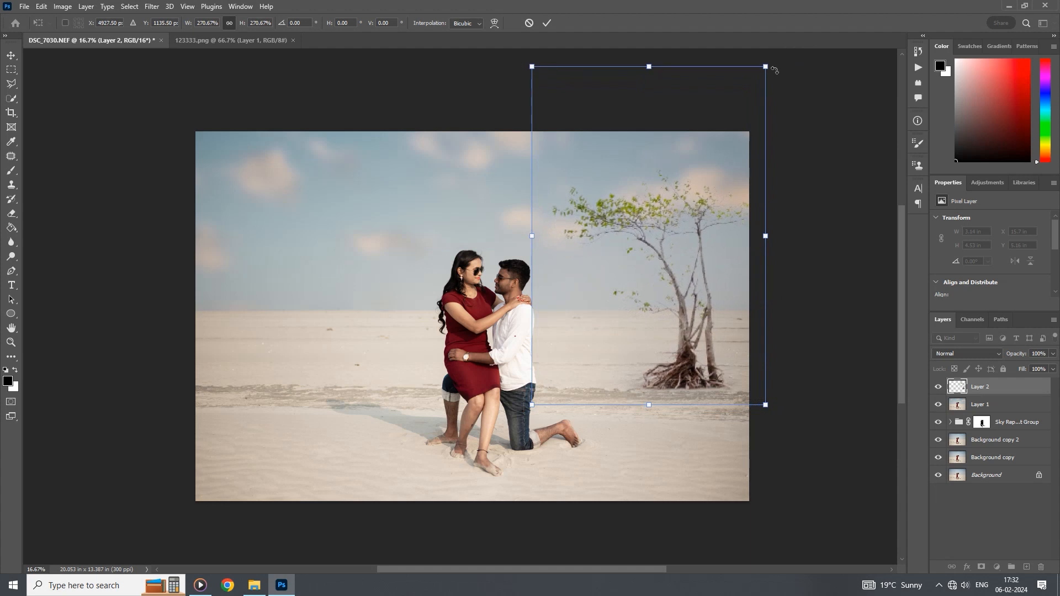
click(548, 25)
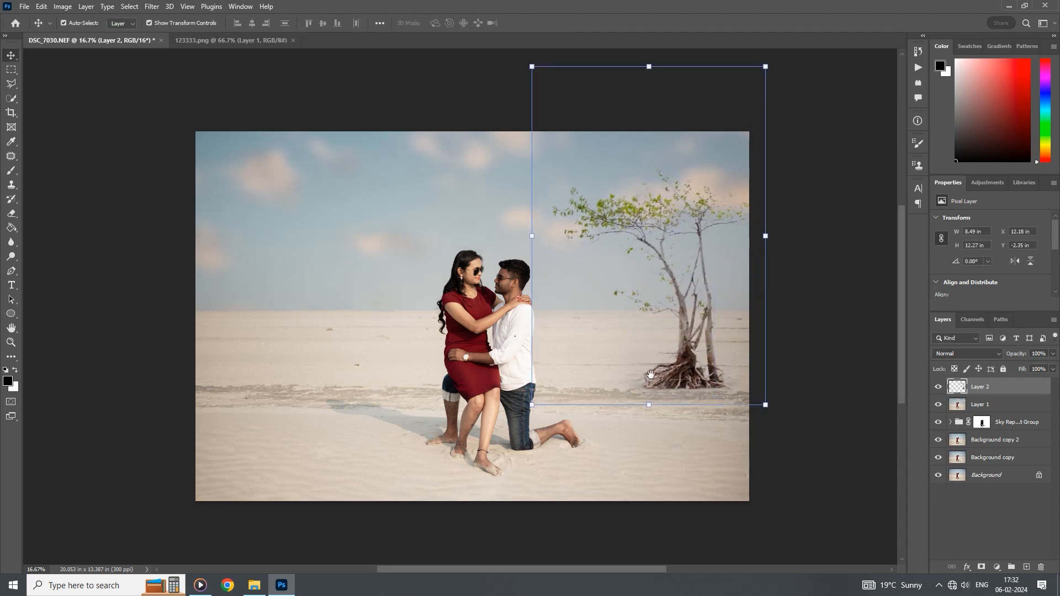
drag(651, 375, 606, 414)
click(733, 393)
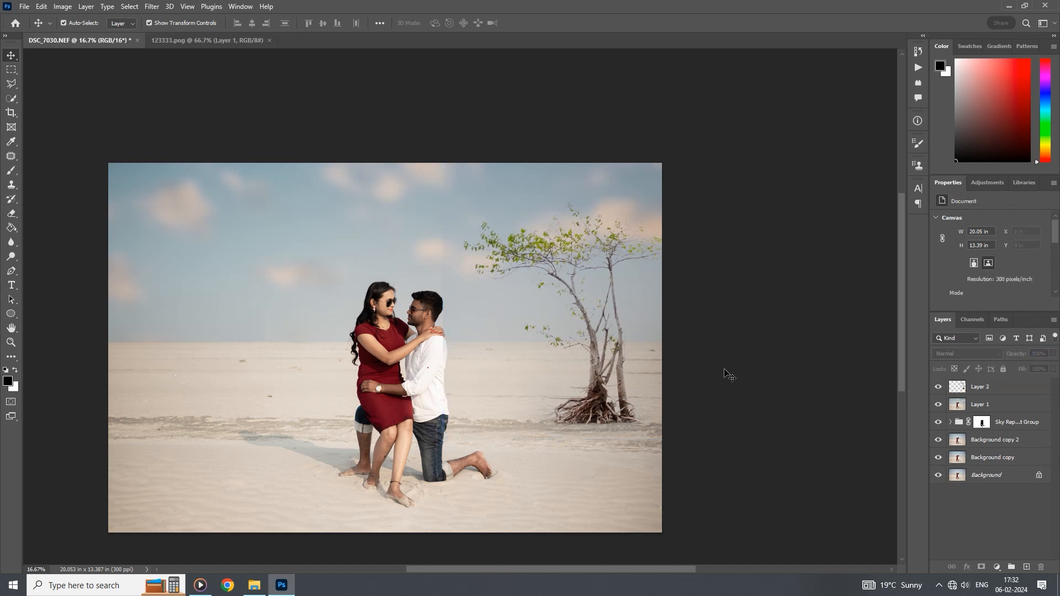
Step: Add a layer mask to the tree layer and paint it black around the trunk and branches with a soft 500 px brush at 40% flow
click(612, 417)
click(981, 567)
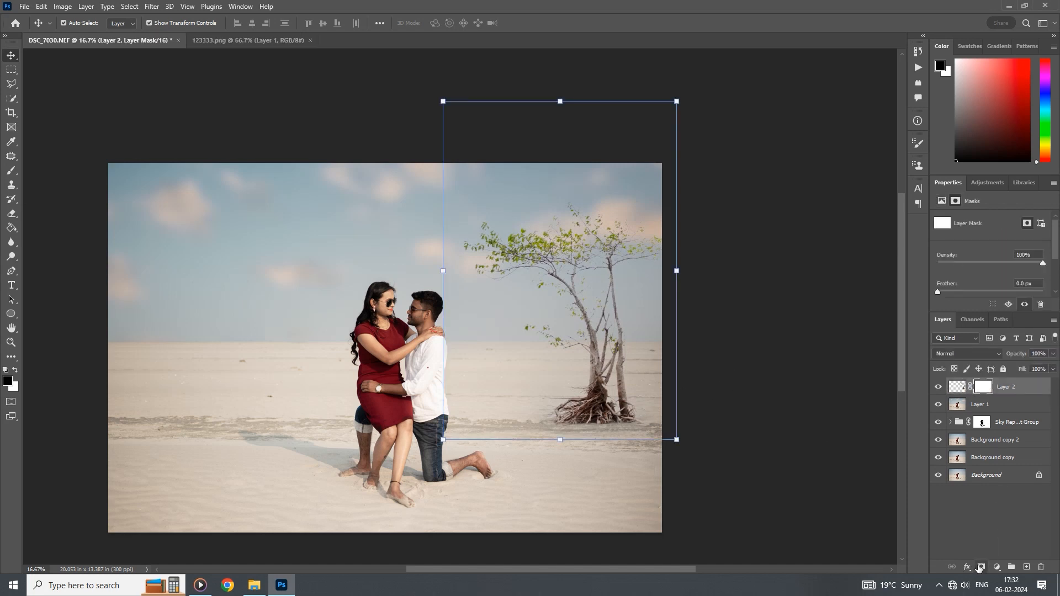
click(11, 171)
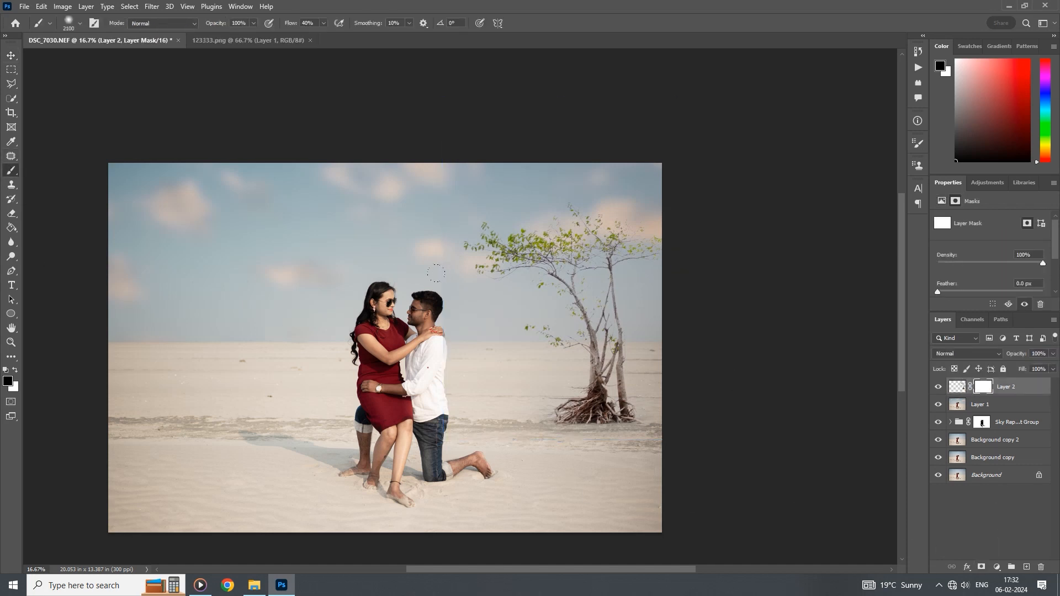
click(467, 356)
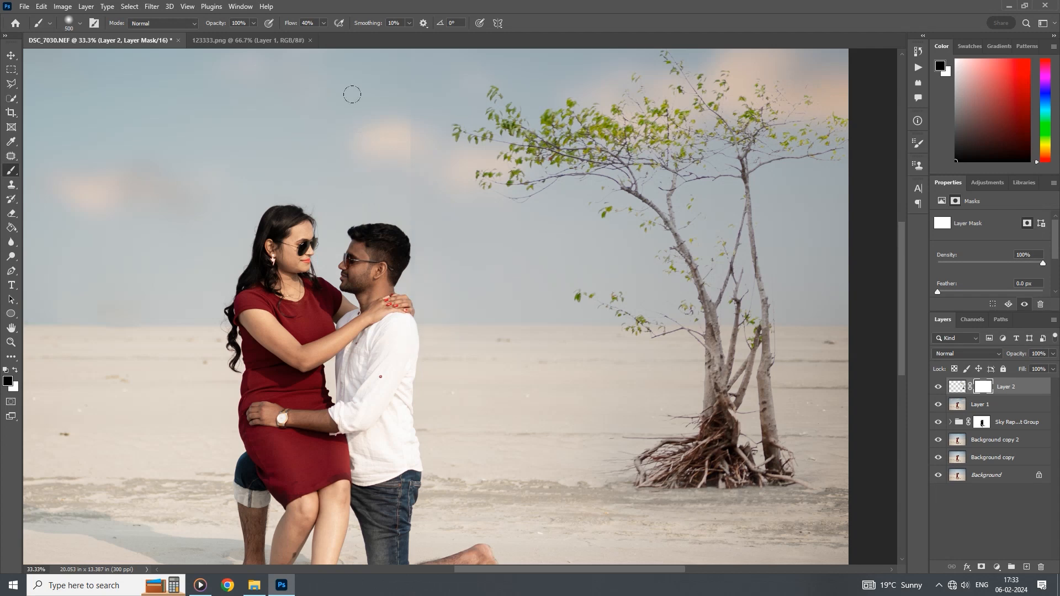
mouse_move(463, 299)
mouse_down()
mouse_move(487, 231)
mouse_move(426, 398)
mouse_move(511, 428)
mouse_move(635, 498)
mouse_up()
scroll(634, 498, right, 6)
scroll(607, 386, down, 1)
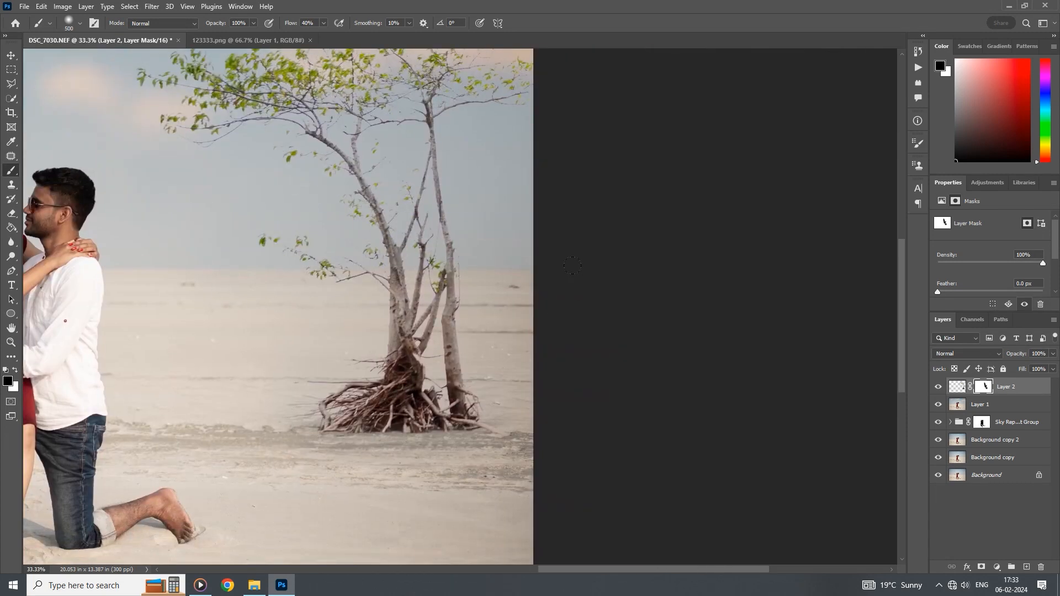
scroll(459, 335, up, 5)
scroll(459, 335, left, 3)
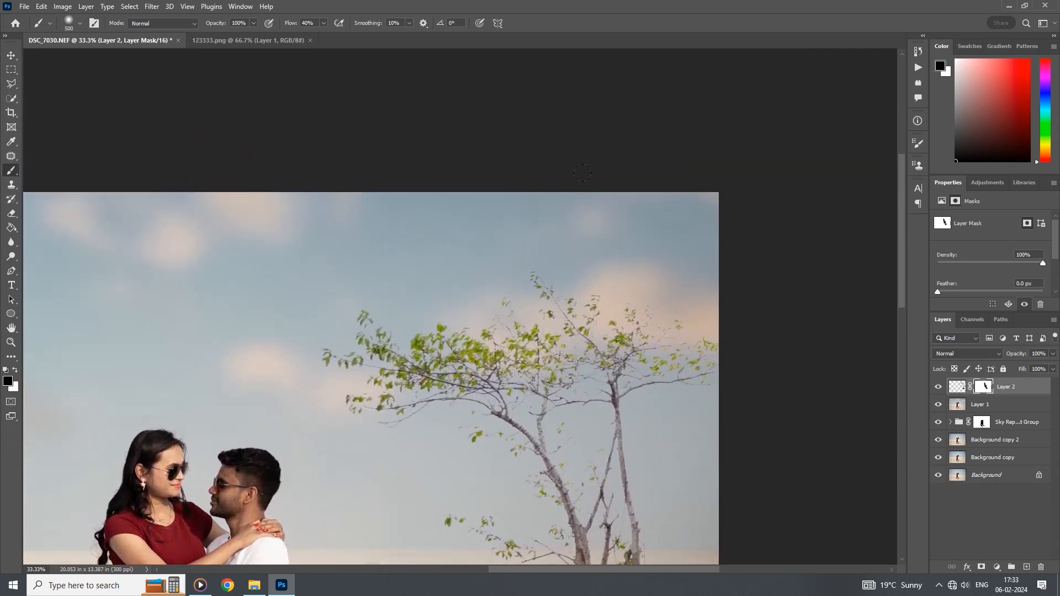
scroll(515, 251, down, 3)
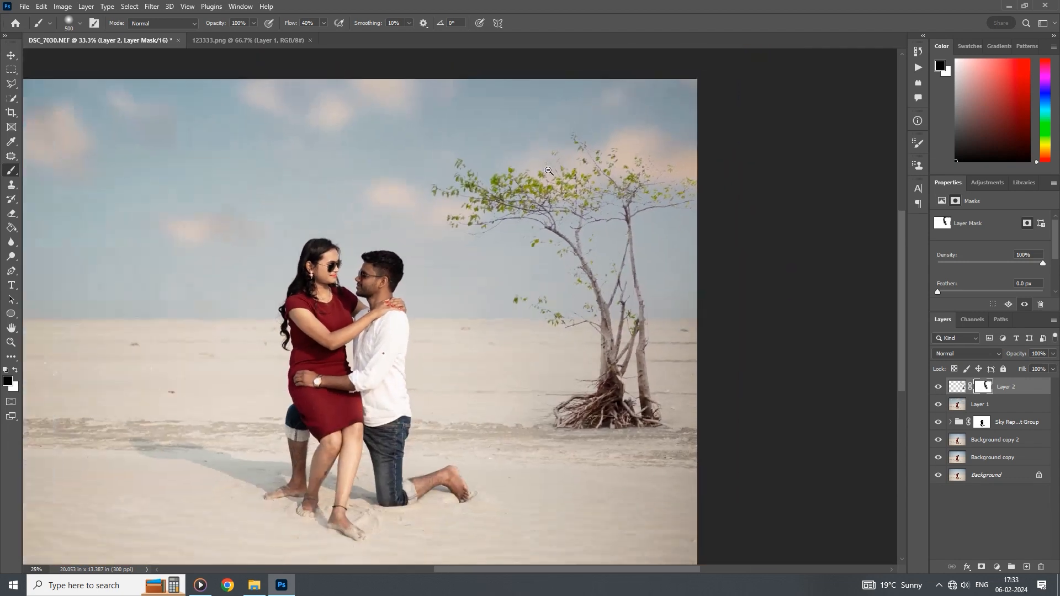
scroll(569, 279, down, 1)
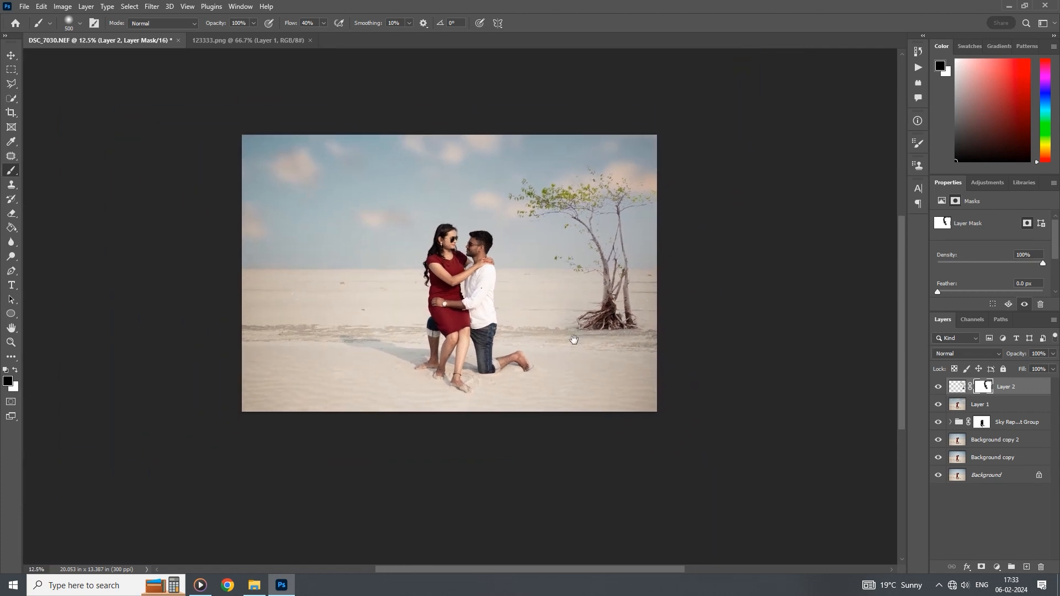
Step: Toggle the tree layer's visibility to compare the photo with and without the tree
click(7, 56)
click(190, 99)
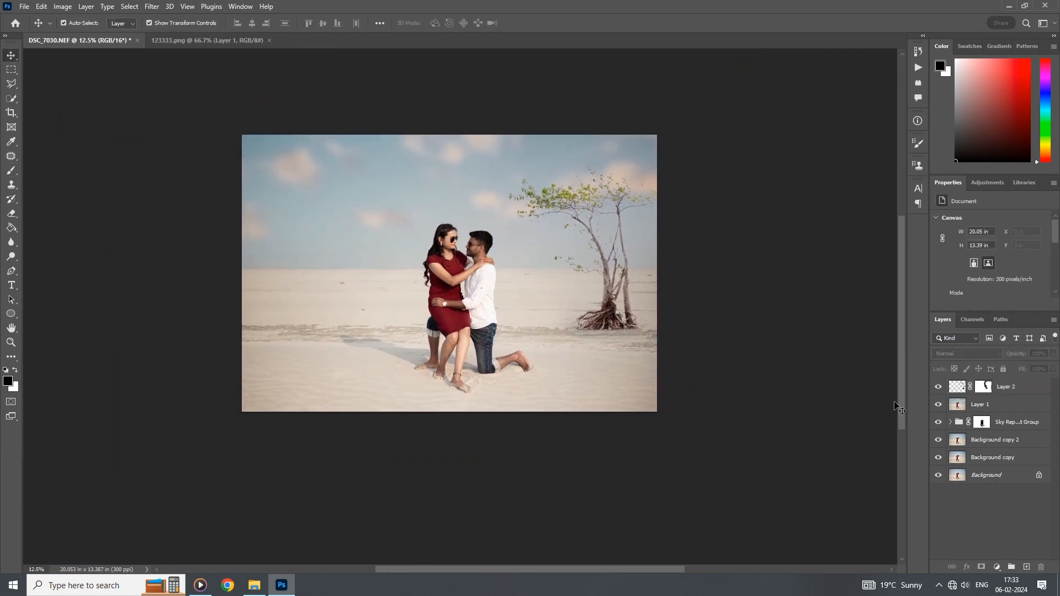
click(939, 389)
click(938, 389)
click(939, 389)
click(939, 388)
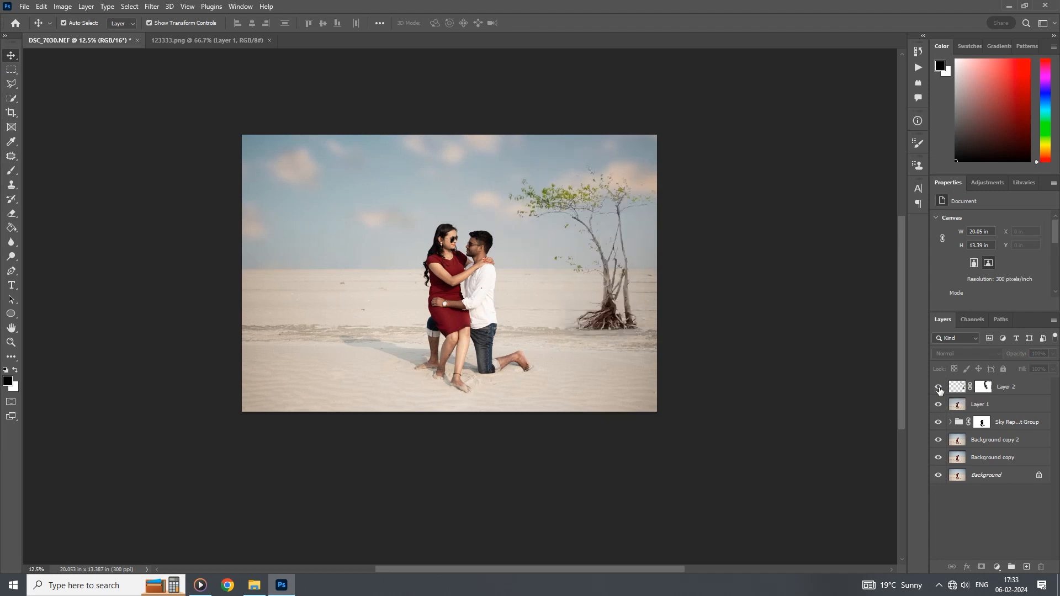
Step: Lower the tree layer's fill to 90%
click(1020, 388)
click(1053, 369)
drag(1050, 385, 1049, 384)
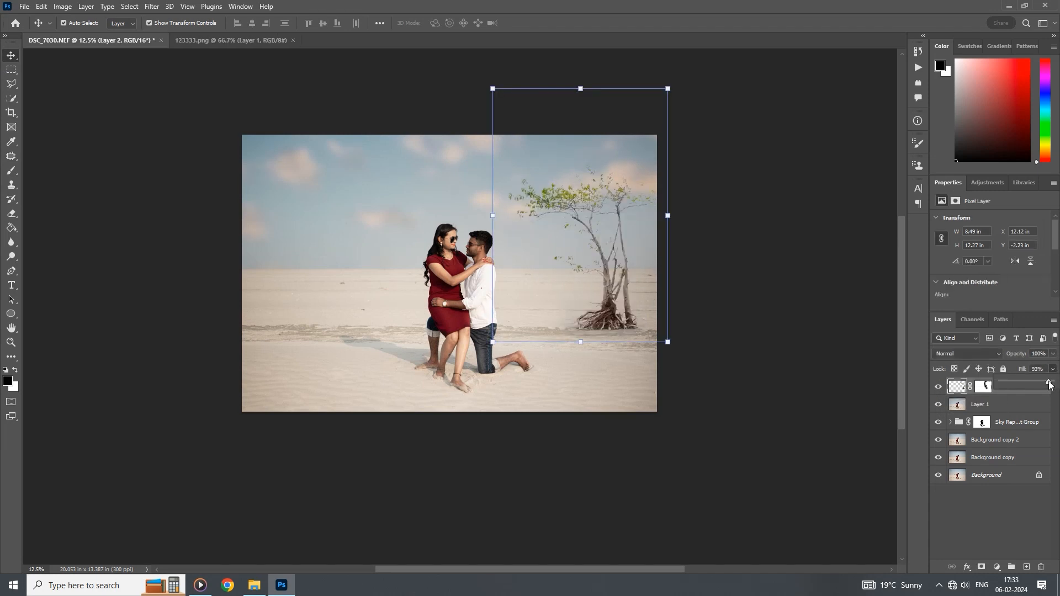
click(811, 338)
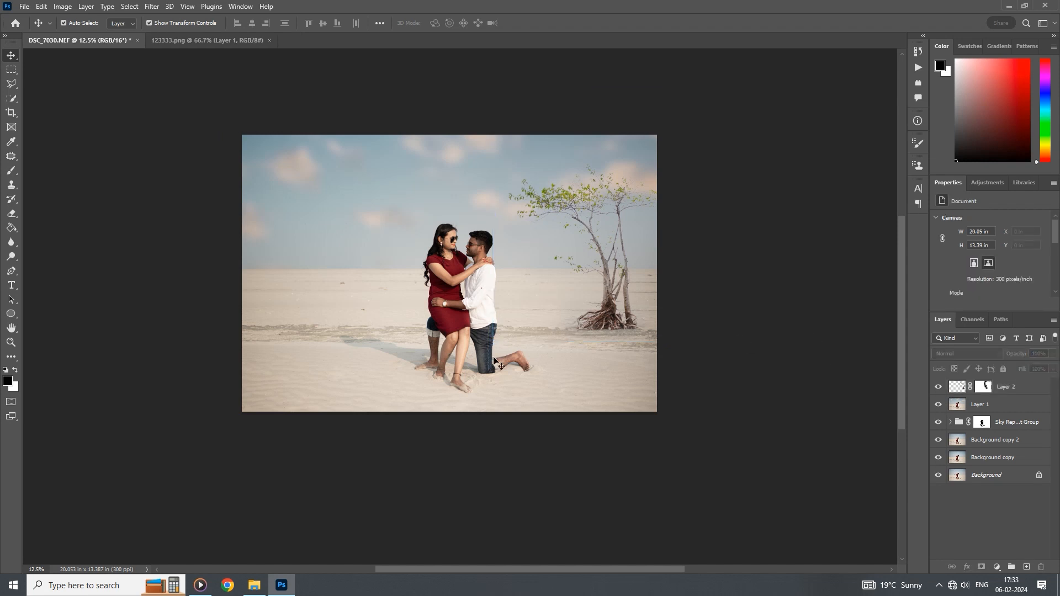
Step: Apply a Gaussian Blur with a radius of 2.1 pixels to the tree layer
ctrl+click(604, 319)
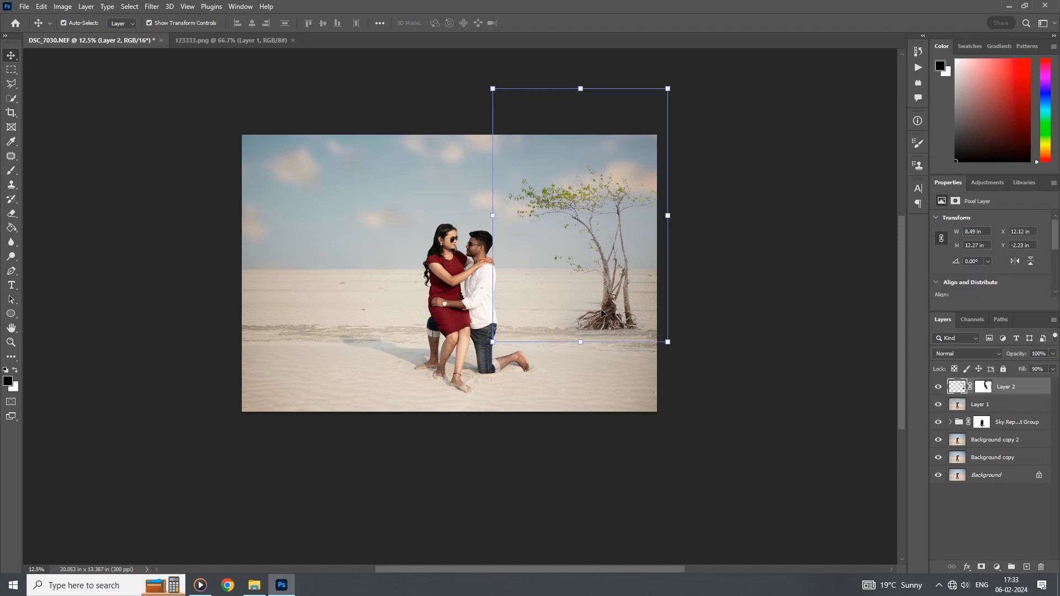
click(152, 6)
mouse_move(165, 145)
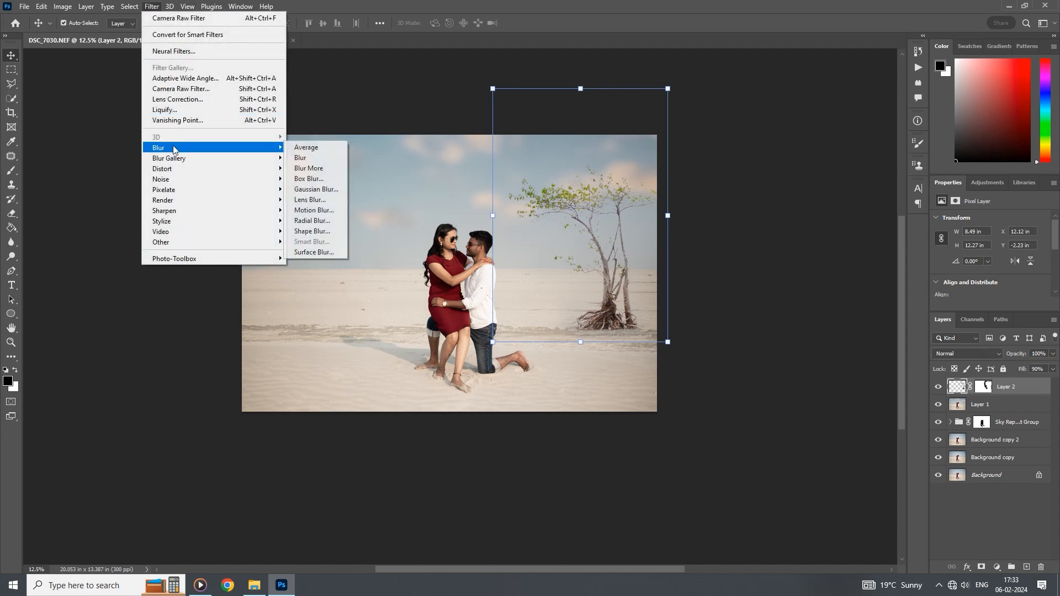
click(315, 189)
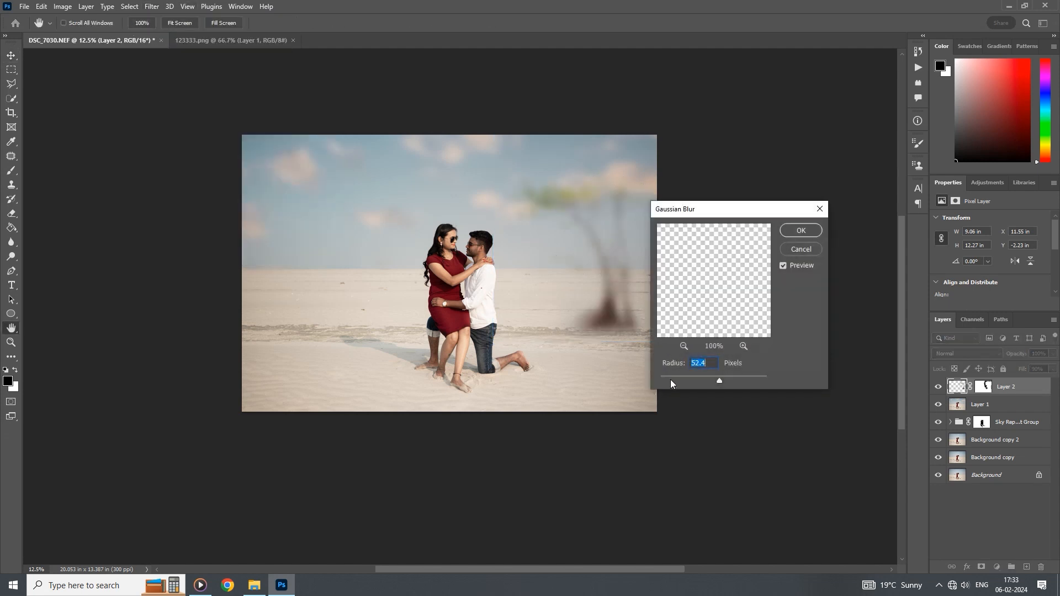
drag(671, 380, 666, 378)
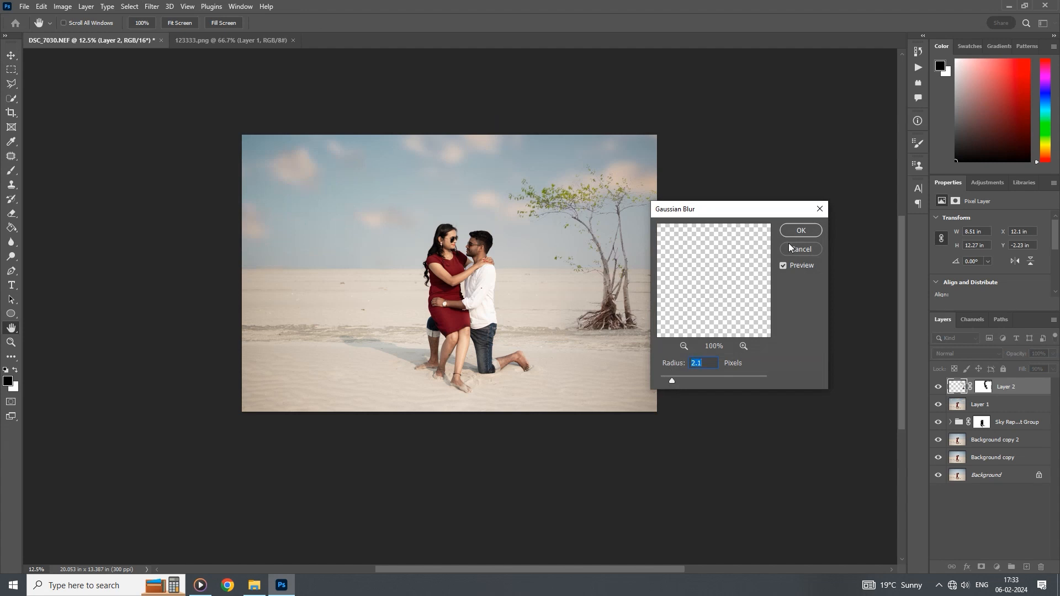
click(801, 230)
key(v)
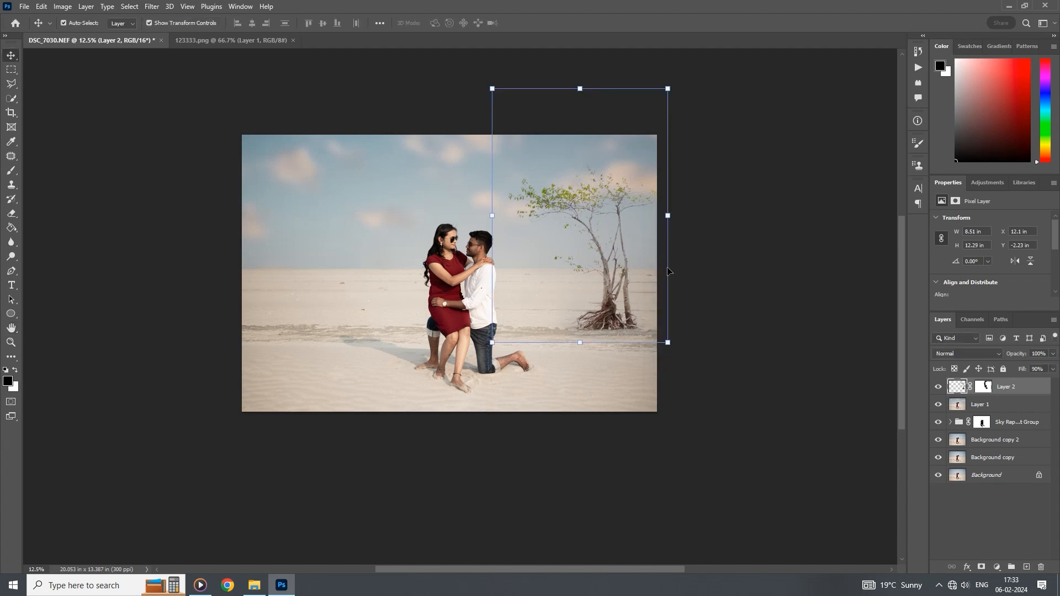
scroll(667, 271, up, 5)
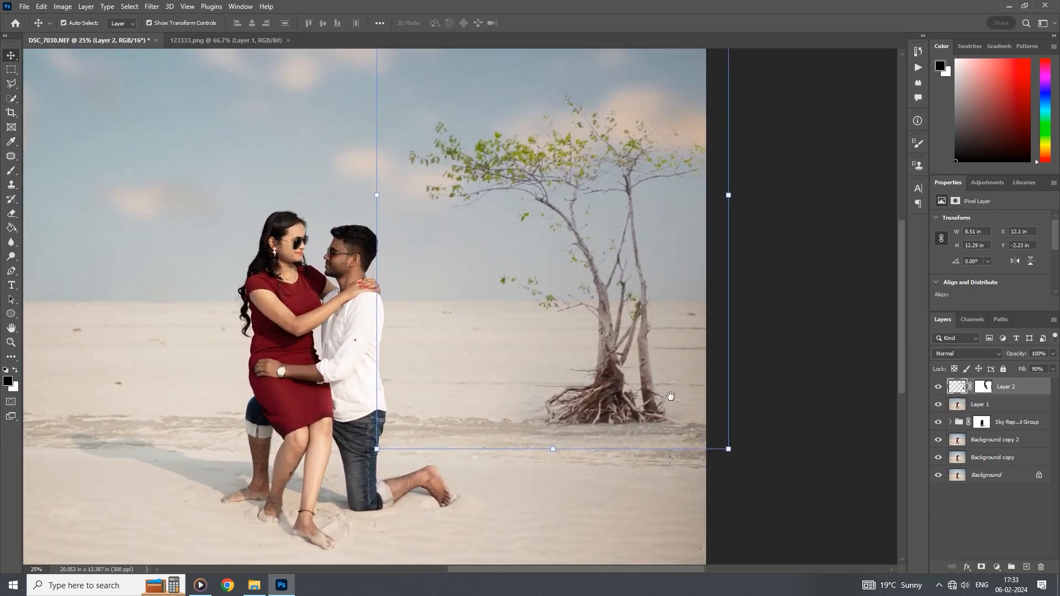
scroll(670, 396, left, 1)
scroll(669, 402, down, 1)
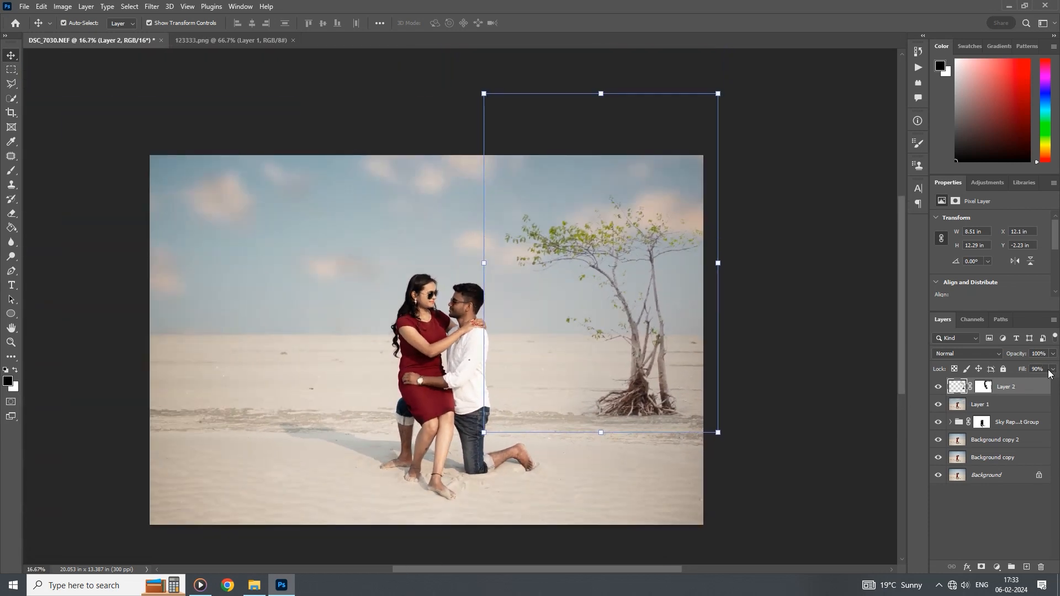
Step: Stamp all visible layers into a new layer on top
click(739, 290)
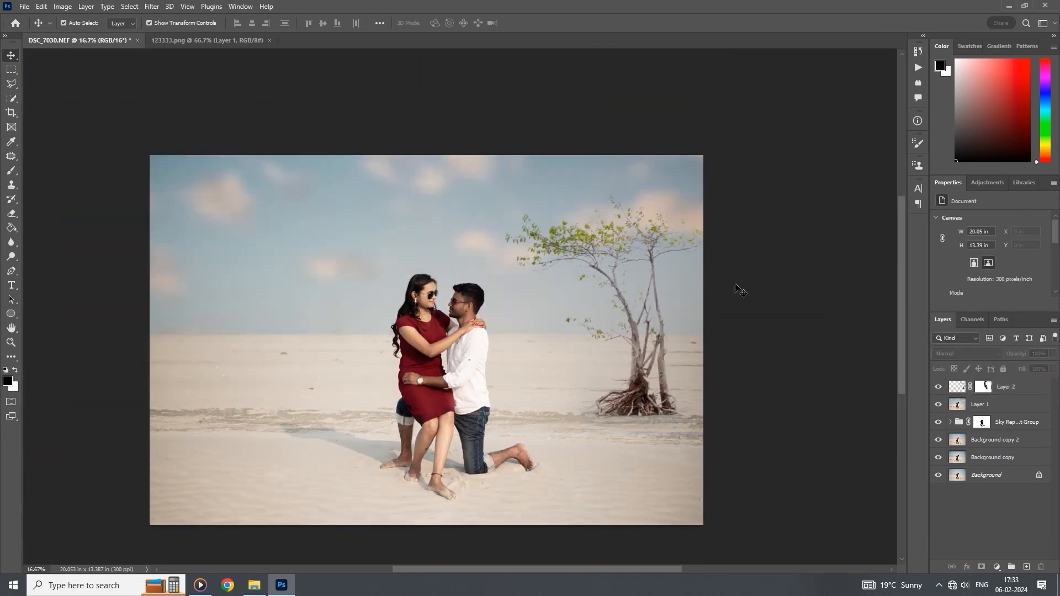
key(ctrl+shift+alt+e)
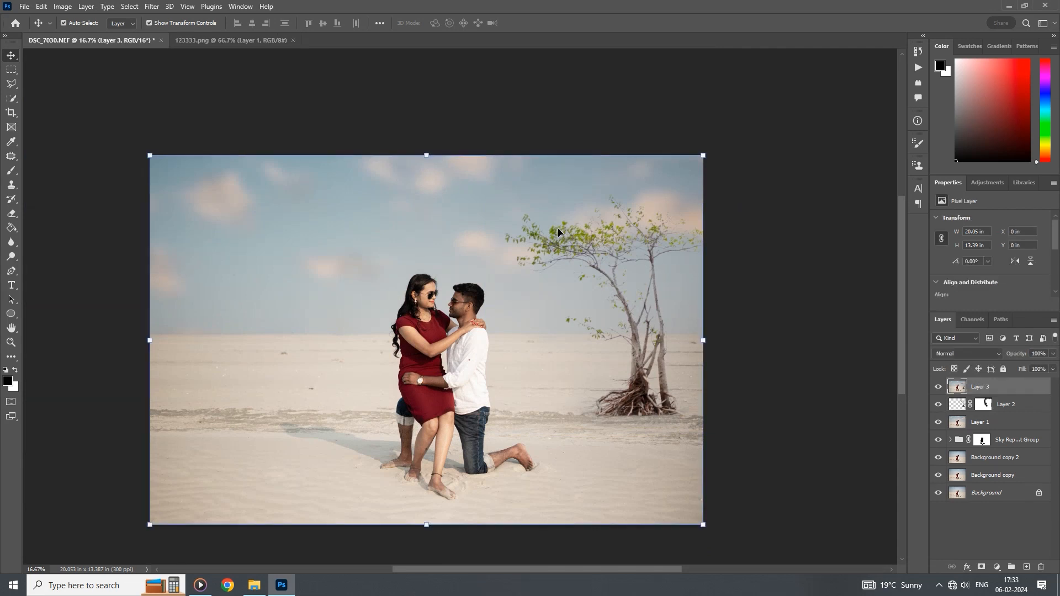
scroll(464, 204, down, 2)
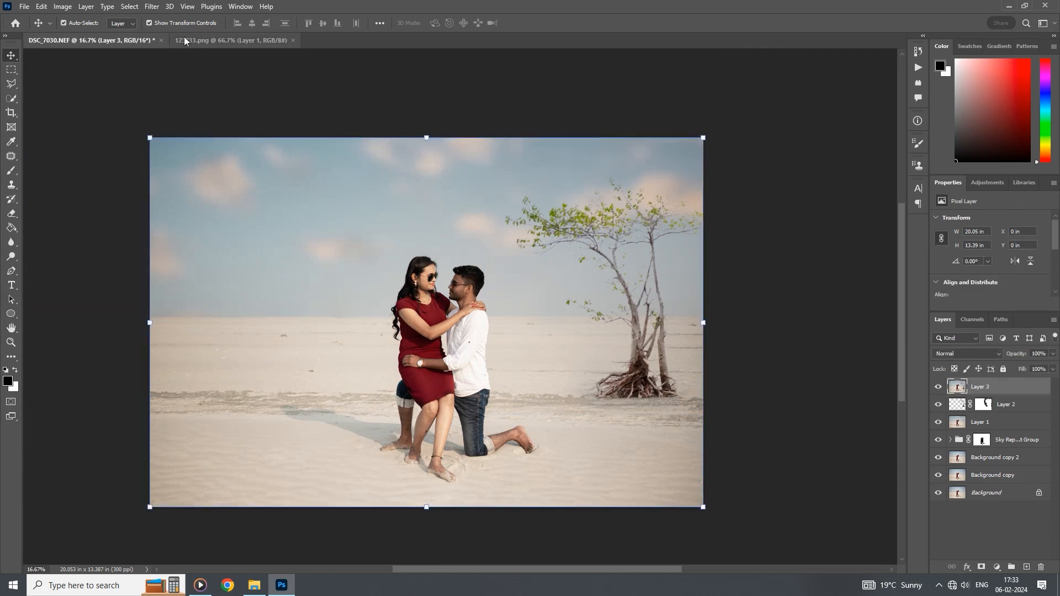
Step: In Camera Raw calibration, set green primary hue to +86 and saturation to +15, and red primary saturation to -4, leaving blue primary hue at 0
click(152, 7)
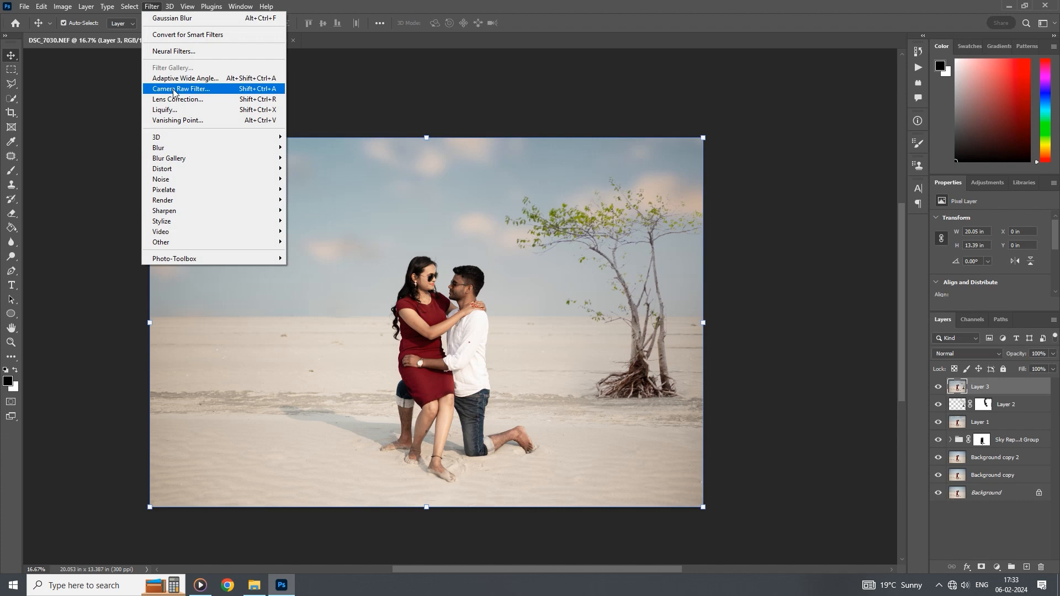
click(173, 91)
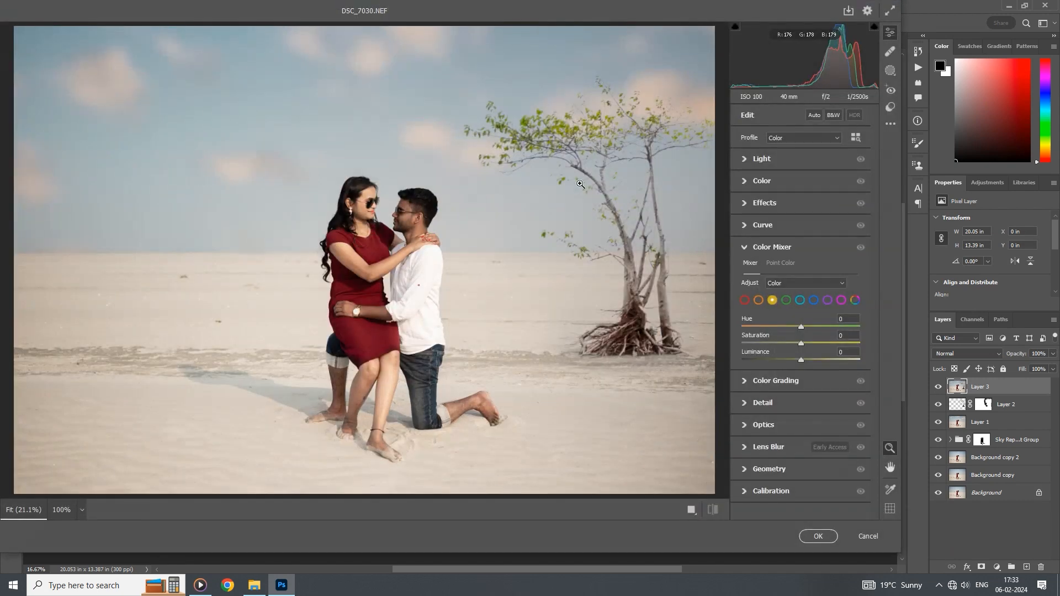
click(802, 490)
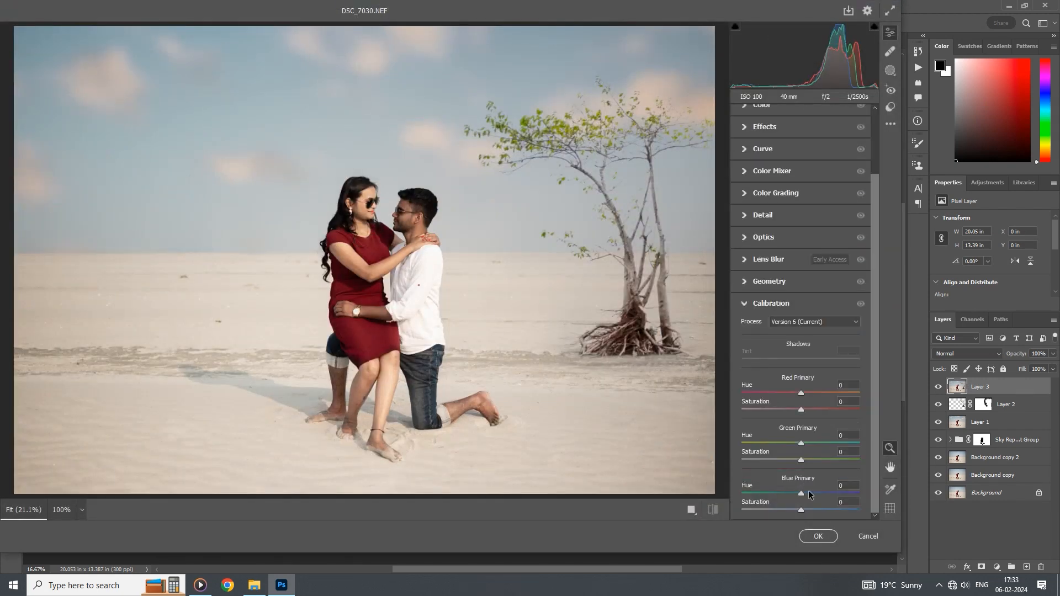
mouse_move(808, 494)
mouse_down()
mouse_move(825, 495)
mouse_move(813, 493)
mouse_up()
text(0)
mouse_move(813, 442)
mouse_down()
mouse_move(851, 440)
mouse_move(808, 453)
mouse_move(818, 452)
mouse_up()
drag(804, 403, 801, 403)
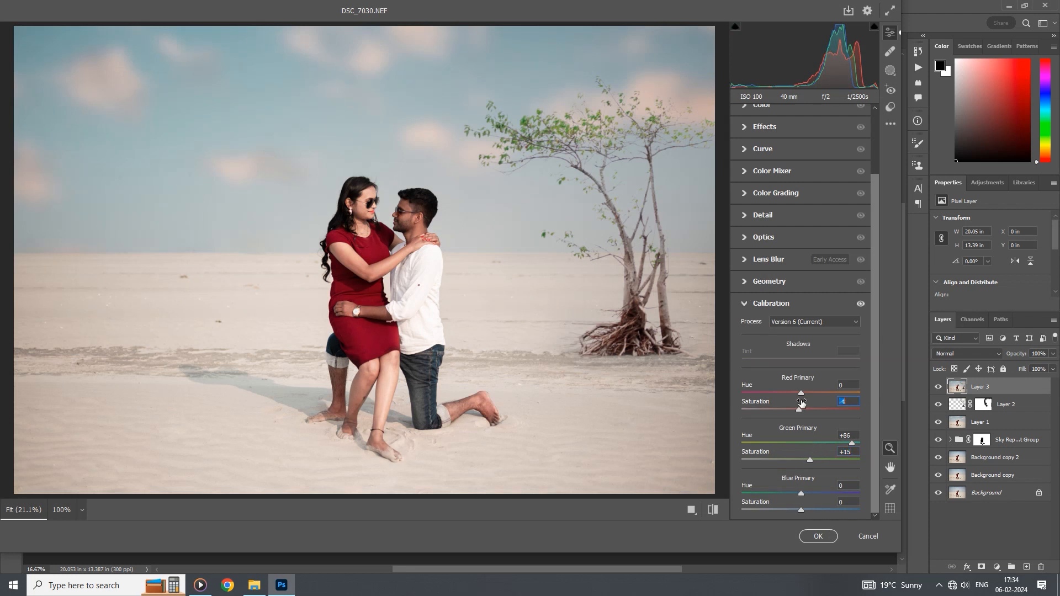
Step: In the Color Mixer, raise the saturation of the greens and yellows and shift the yellow hue towards orange
click(784, 173)
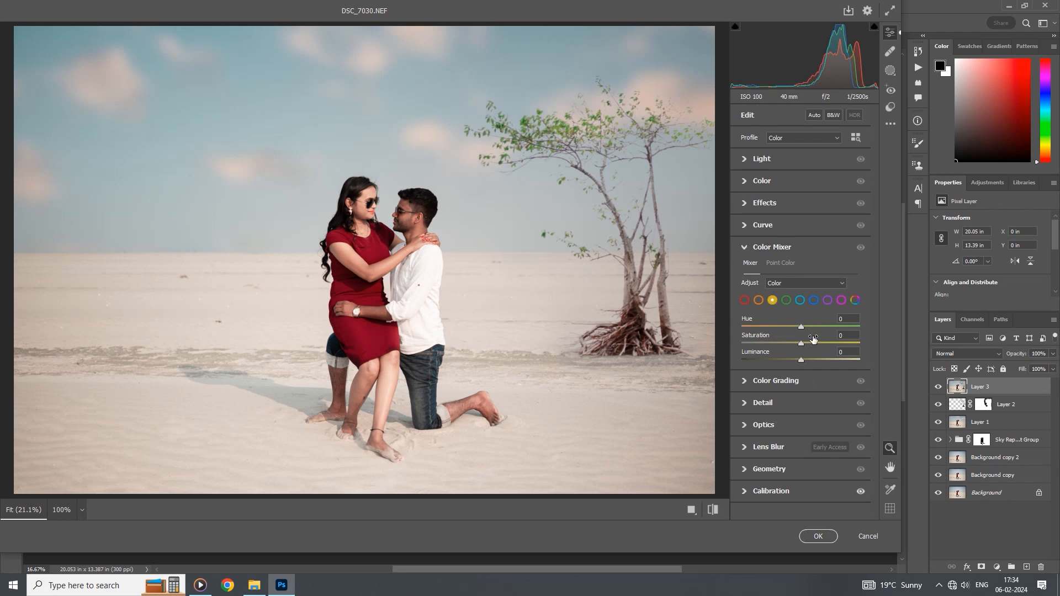
click(786, 299)
drag(800, 343, 828, 343)
click(772, 299)
drag(807, 342, 854, 344)
drag(790, 327, 782, 327)
Step: Set the oranges' luminance to +19 and the reds' saturation to +16, and apply the Camera Raw filter
click(759, 300)
drag(800, 359, 812, 359)
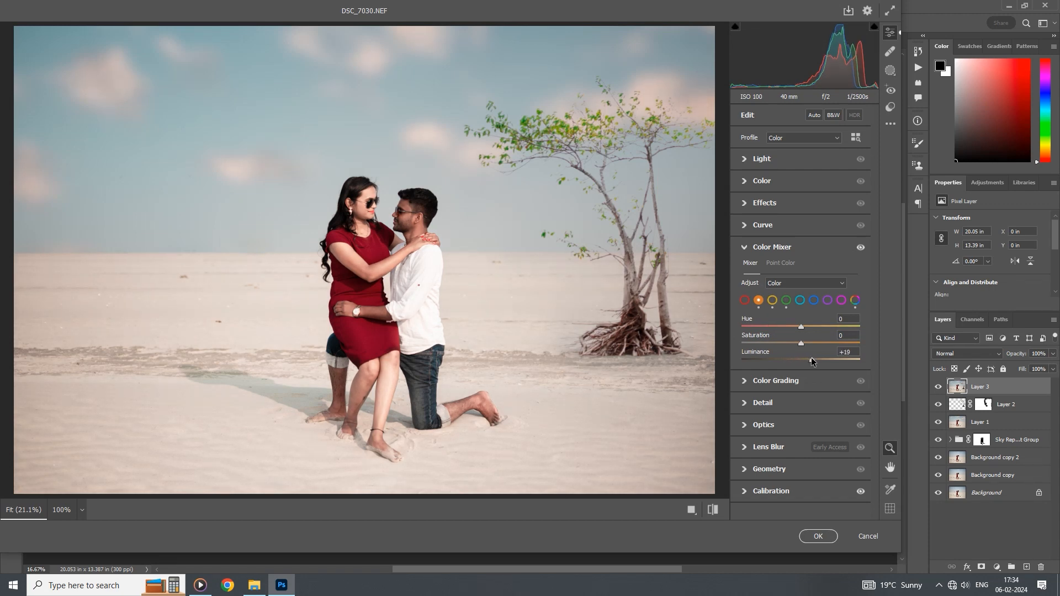
click(748, 301)
drag(801, 343, 809, 345)
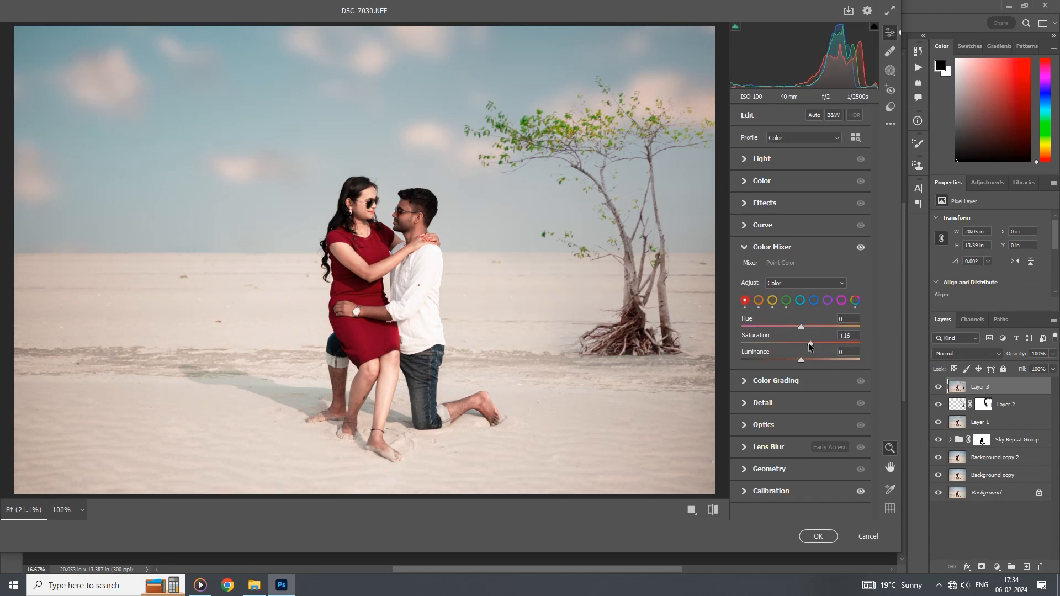
click(818, 537)
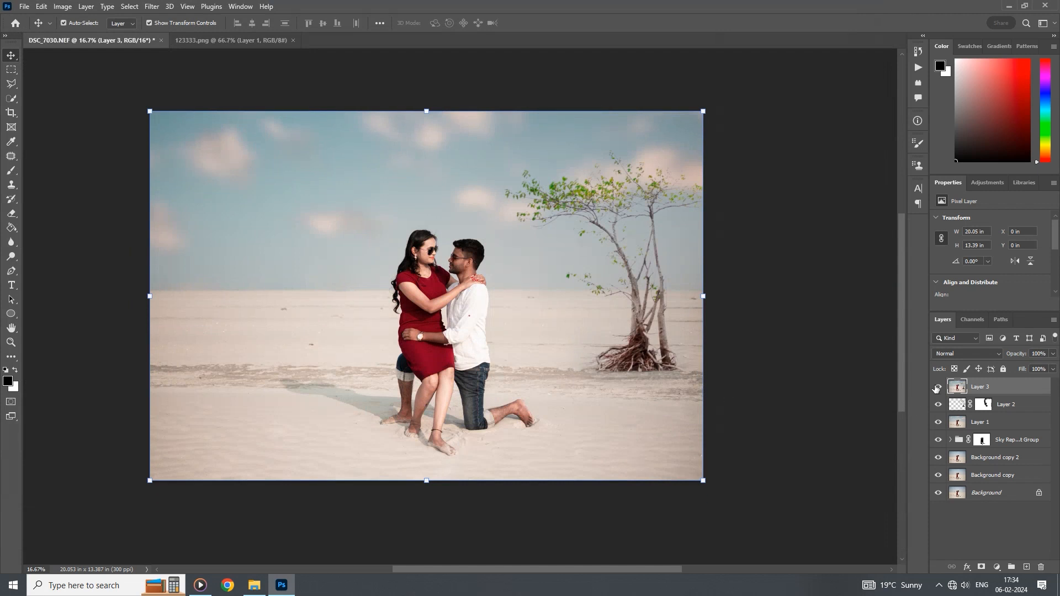
Step: Duplicate Layer 3 and brighten the copy with a raised Curves adjustment
key(ctrl+m)
click(972, 313)
key(ctrl+j)
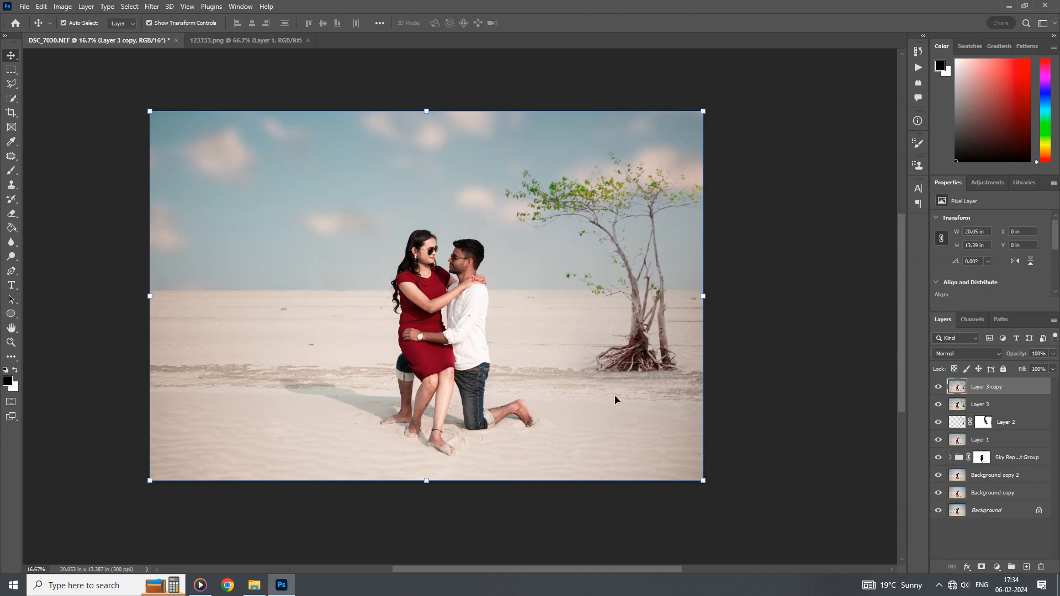
key(ctrl+m)
drag(743, 391, 743, 379)
drag(709, 417, 700, 420)
drag(742, 379, 744, 371)
click(956, 295)
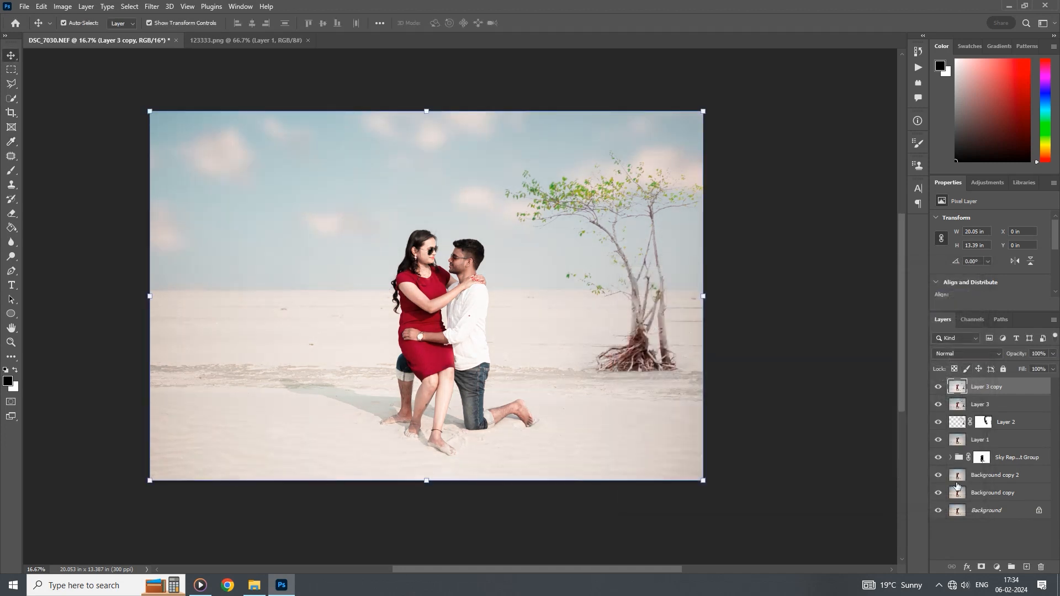
Step: Add a layer mask to Layer 3 copy and invert it to hide the brightened version
click(981, 566)
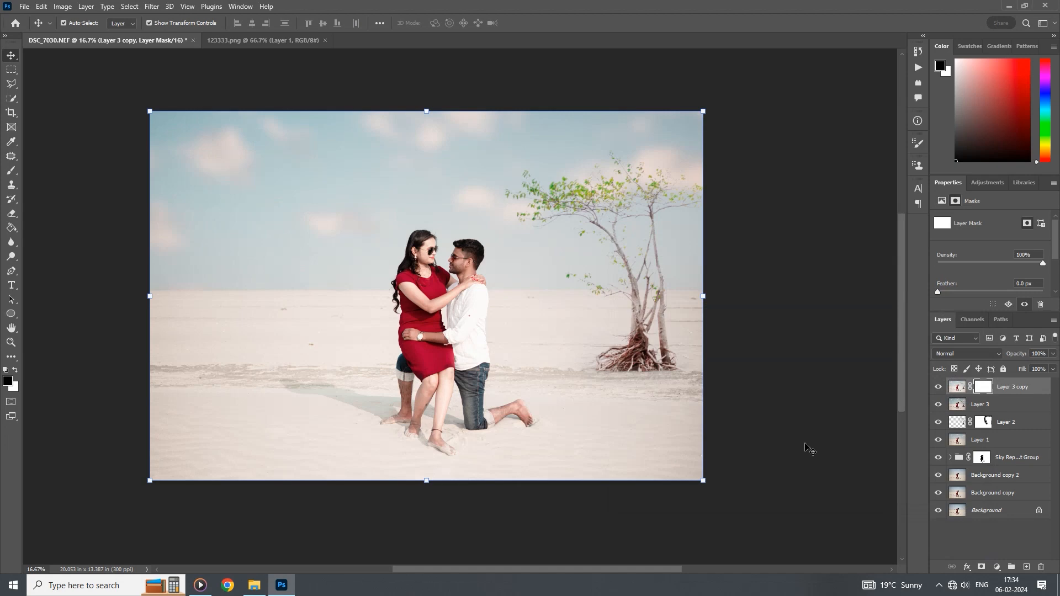
key(ctrl+i)
key(b)
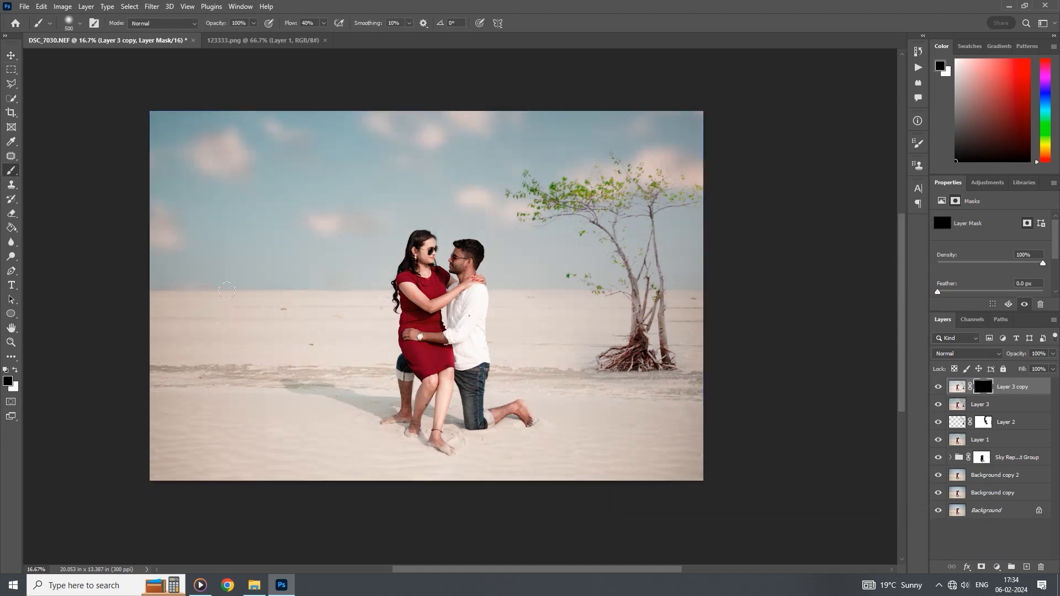
Step: Reduce the brush to size 100 and paint white on the Layer 3 copy mask over the man's face
scroll(480, 262, up, 5)
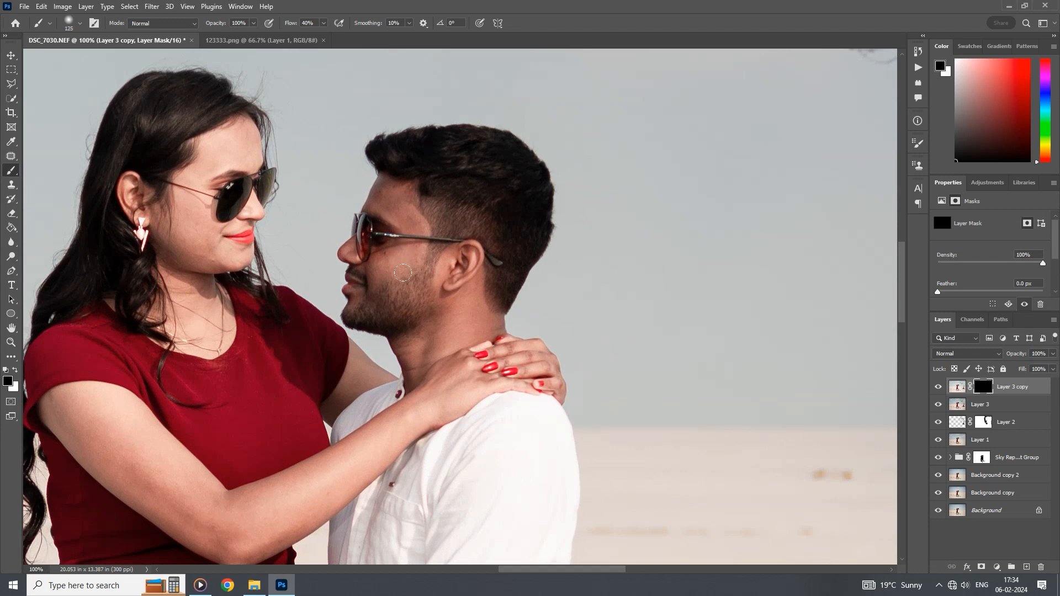
key(bracketleft)
key(x)
mouse_move(376, 214)
mouse_down()
mouse_move(409, 200)
mouse_move(389, 251)
mouse_move(359, 265)
mouse_move(414, 264)
mouse_up()
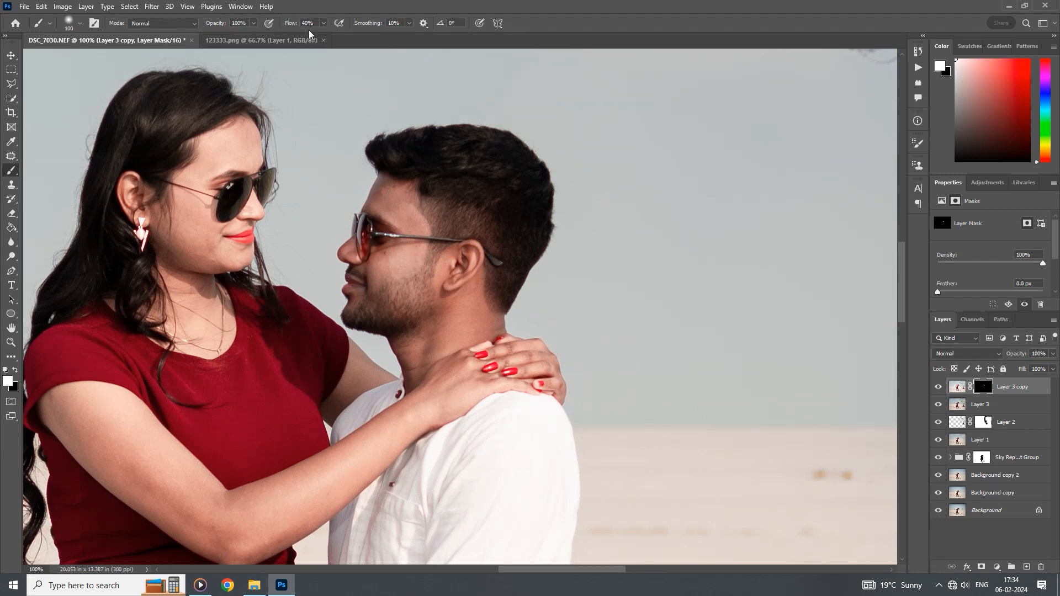
Step: Raise the brush flow to 100% and reveal the brightening on the man's forehead, cheek and neck and the woman's hand
click(323, 23)
drag(330, 35, 363, 49)
click(391, 192)
drag(391, 192, 407, 183)
drag(441, 249, 445, 307)
mouse_move(403, 332)
mouse_down()
mouse_move(405, 311)
mouse_move(420, 349)
mouse_move(462, 340)
mouse_move(517, 360)
mouse_up()
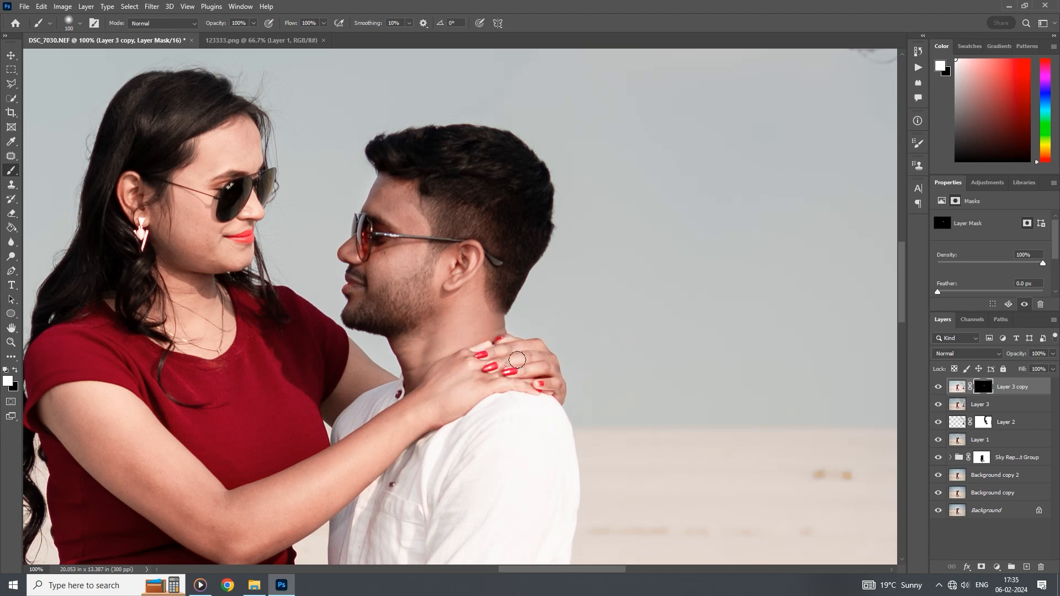
mouse_move(425, 375)
mouse_down()
mouse_move(436, 237)
mouse_move(395, 204)
mouse_move(475, 232)
mouse_move(456, 281)
mouse_move(361, 287)
mouse_up()
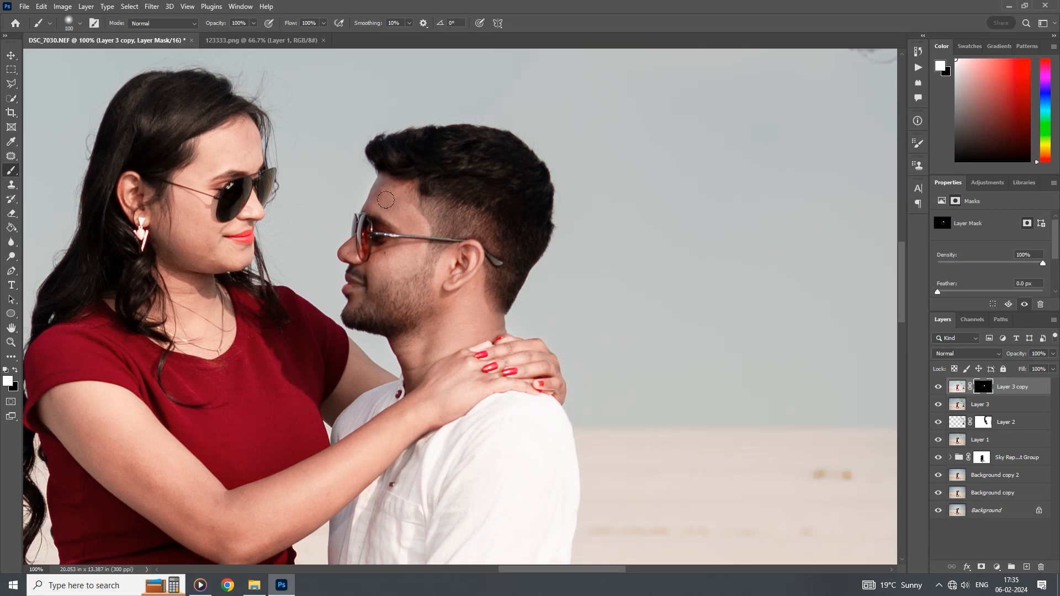
Step: Lower the brush flow to 42% and paint the mask over the woman's arm and the man's forearm and hand
scroll(386, 172, down, 1)
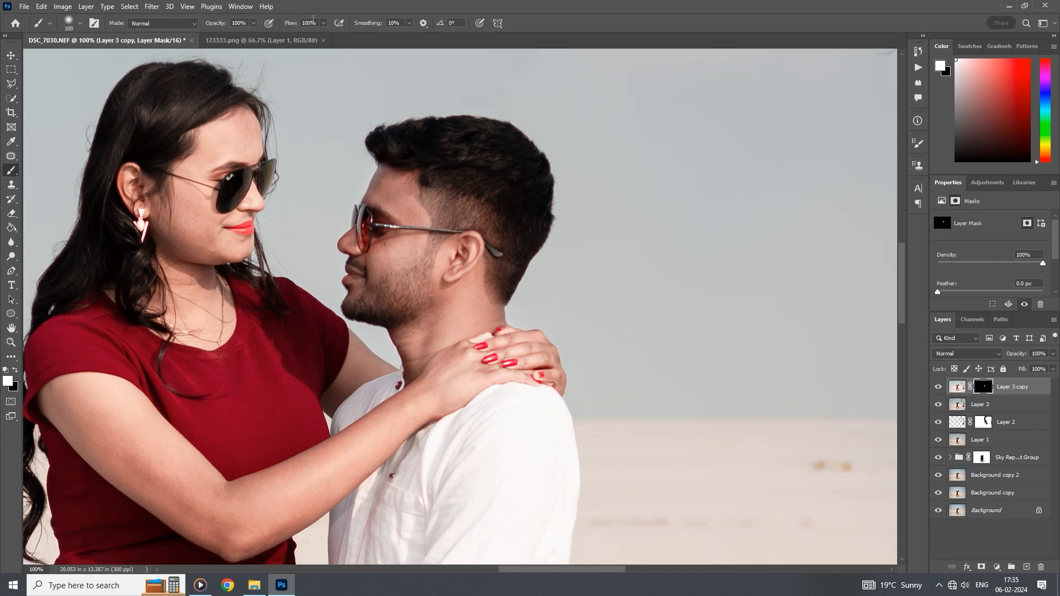
click(324, 23)
drag(322, 34, 294, 35)
scroll(319, 86, down, 3)
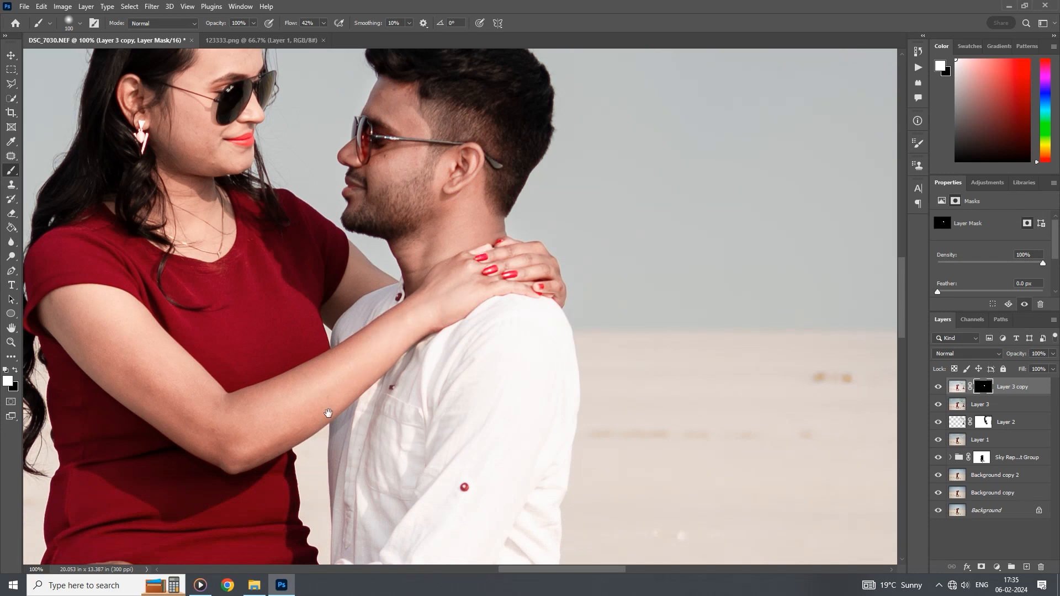
drag(328, 413, 430, 298)
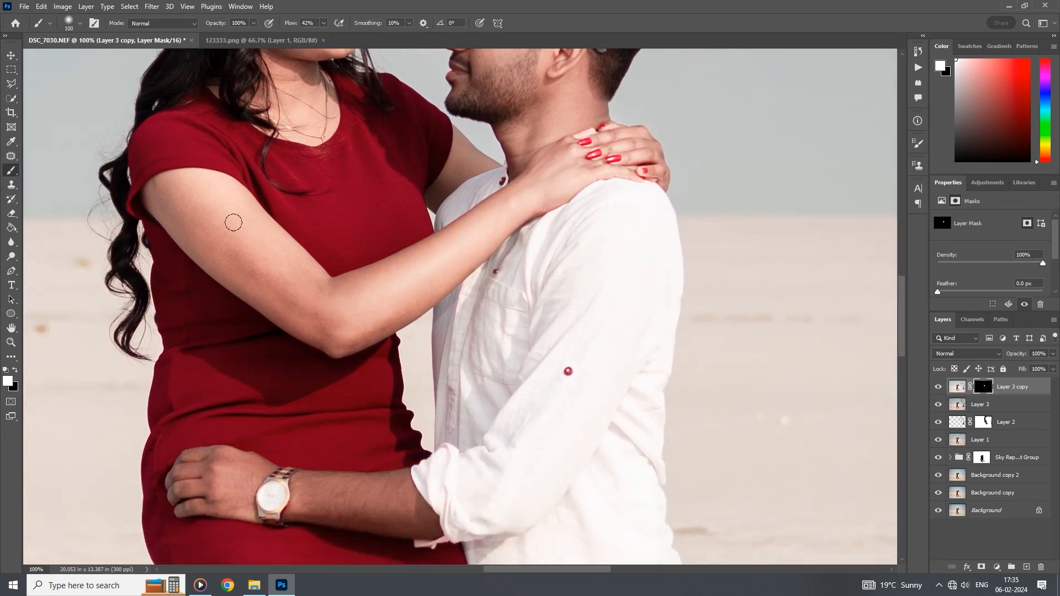
drag(472, 387, 383, 180)
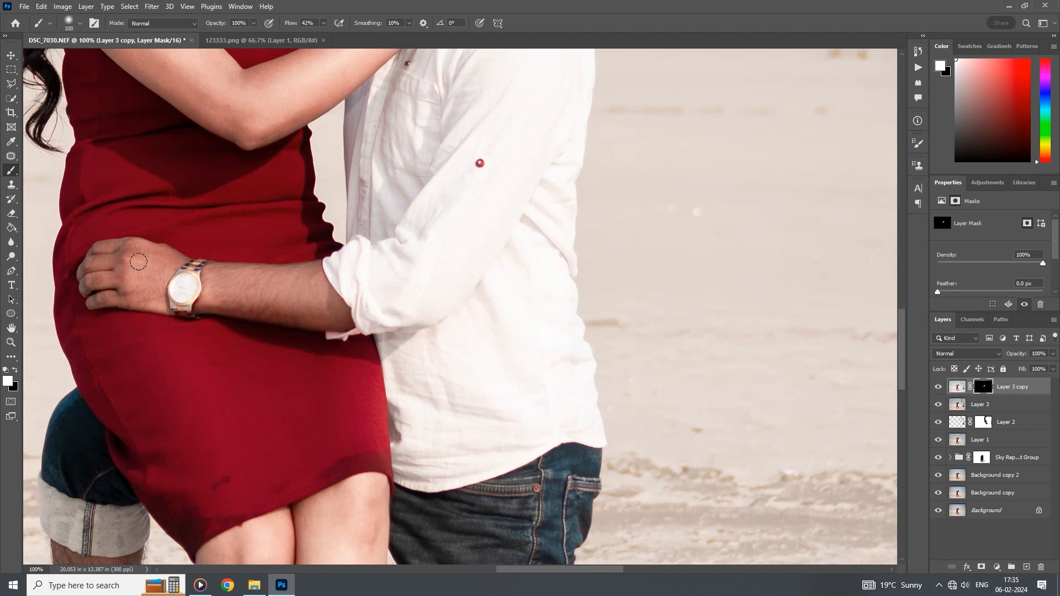
drag(276, 313, 242, 97)
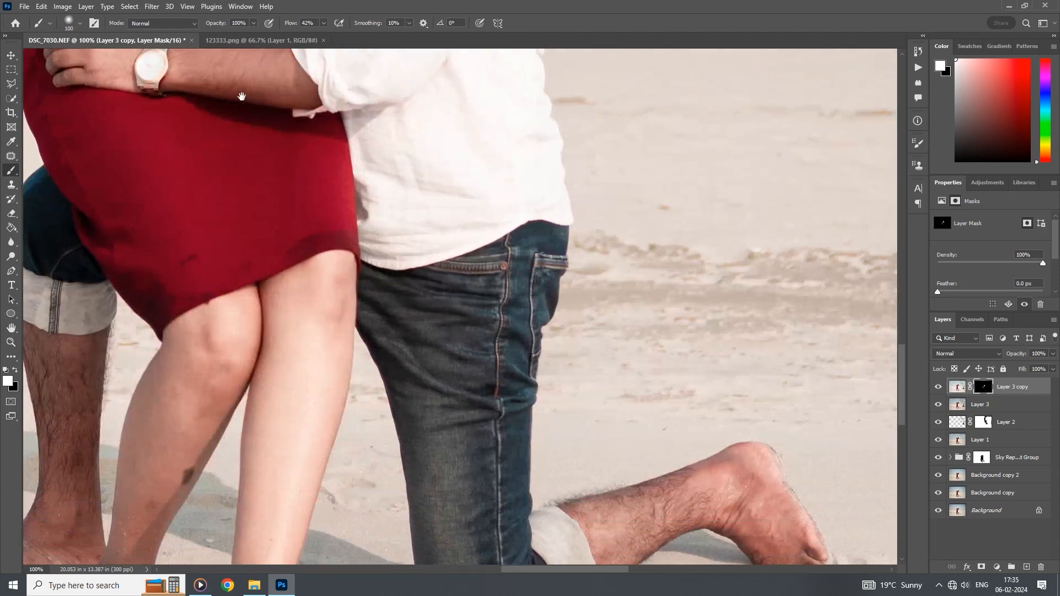
Step: Paint white on the mask along the woman's shins to brighten the skin of her legs
mouse_move(323, 327)
mouse_down()
mouse_move(331, 289)
mouse_move(438, 141)
mouse_up()
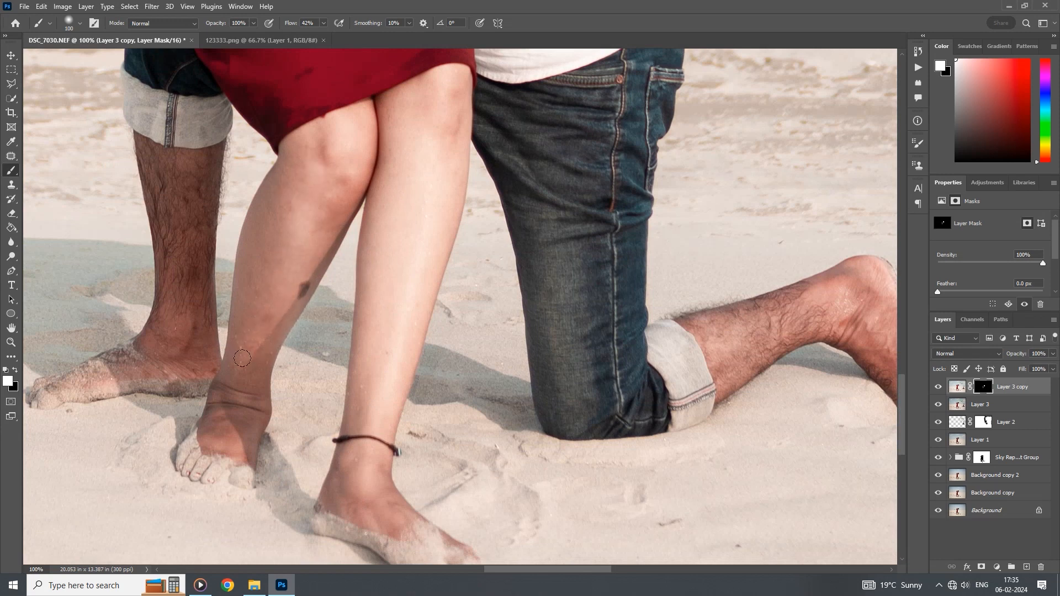
drag(242, 359, 259, 380)
drag(429, 87, 409, 226)
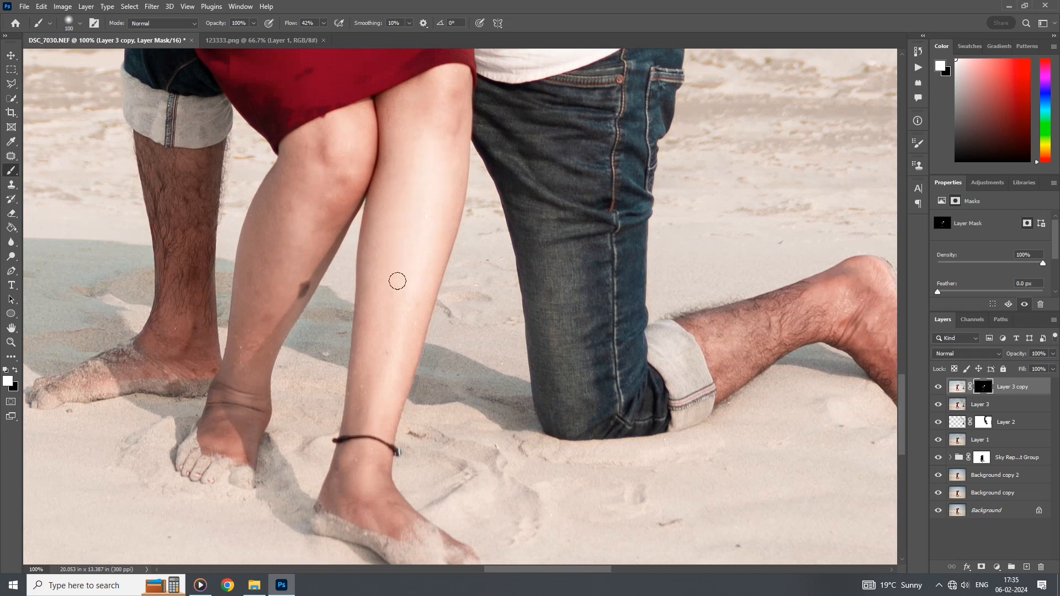
drag(397, 281, 248, 127)
mouse_move(552, 152)
mouse_down()
mouse_move(588, 169)
mouse_move(542, 179)
mouse_move(605, 147)
mouse_move(578, 188)
mouse_move(614, 145)
mouse_move(688, 136)
mouse_move(729, 171)
mouse_move(717, 142)
mouse_move(761, 219)
mouse_move(708, 158)
mouse_move(667, 160)
mouse_up()
drag(111, 232, 512, 212)
mouse_move(386, 183)
mouse_down()
mouse_move(402, 256)
mouse_move(438, 107)
mouse_move(432, 208)
mouse_move(370, 254)
mouse_move(452, 246)
mouse_up()
mouse_move(436, 55)
mouse_down()
mouse_move(452, 243)
mouse_move(437, 239)
mouse_move(474, 243)
mouse_move(442, 108)
mouse_move(463, 185)
mouse_move(467, 283)
mouse_move(461, 206)
mouse_move(458, 268)
mouse_up()
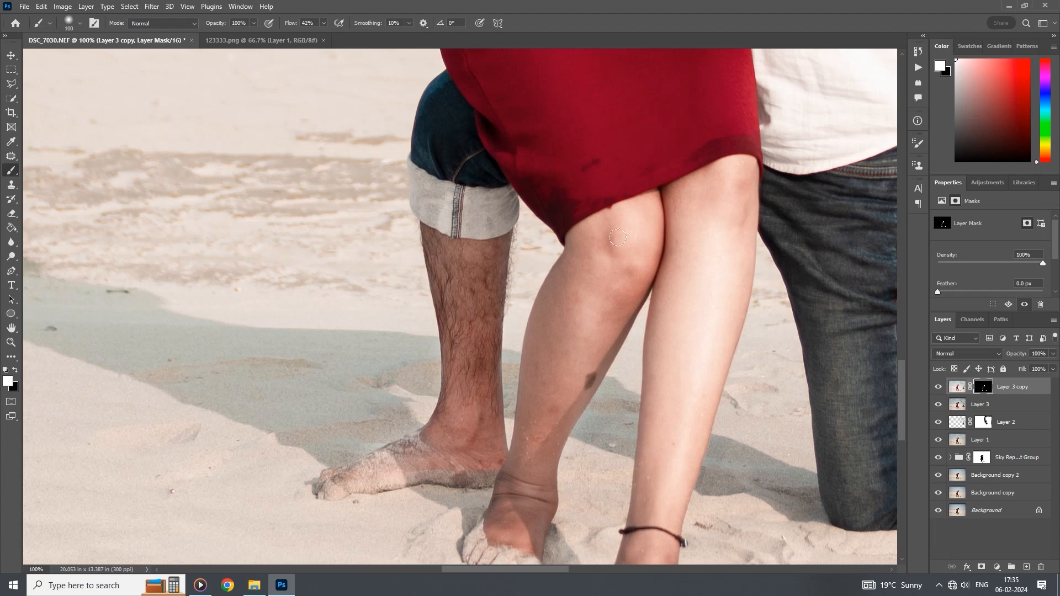
Step: Continue the white mask strokes over the woman's knee and lower leg and her feet
drag(618, 237, 569, 340)
mouse_move(575, 206)
mouse_down()
mouse_move(528, 315)
mouse_move(516, 431)
mouse_move(631, 208)
mouse_move(646, 232)
mouse_up()
drag(548, 427, 571, 245)
mouse_move(563, 187)
mouse_down()
mouse_move(549, 331)
mouse_move(519, 332)
mouse_move(500, 249)
mouse_move(450, 164)
mouse_up()
mouse_move(614, 278)
mouse_down()
mouse_move(586, 238)
mouse_move(632, 284)
mouse_move(600, 277)
mouse_move(657, 317)
mouse_move(631, 292)
mouse_move(595, 200)
mouse_move(622, 128)
mouse_up()
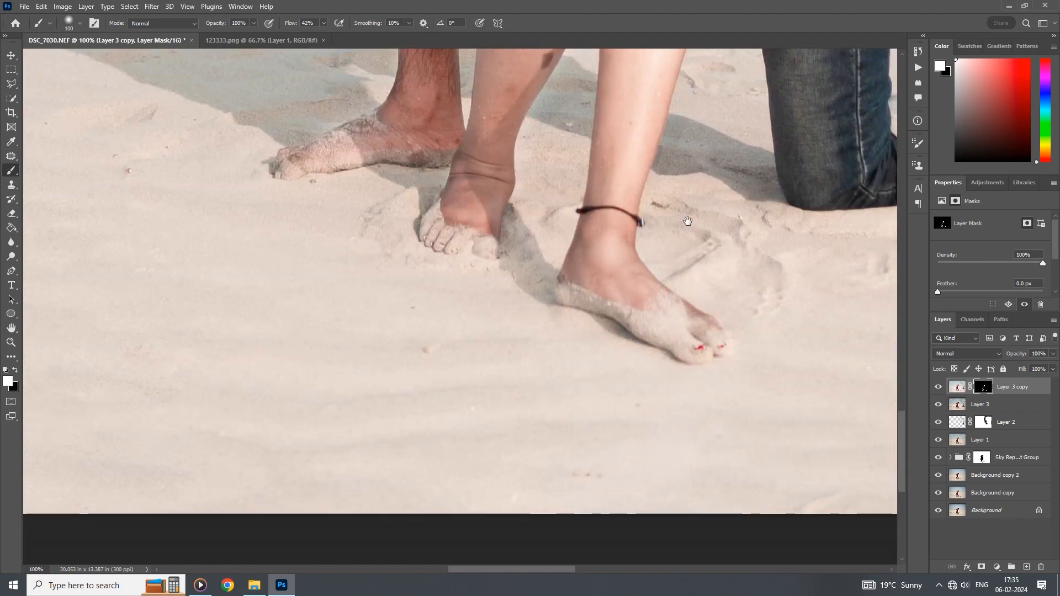
scroll(688, 220, down, 3)
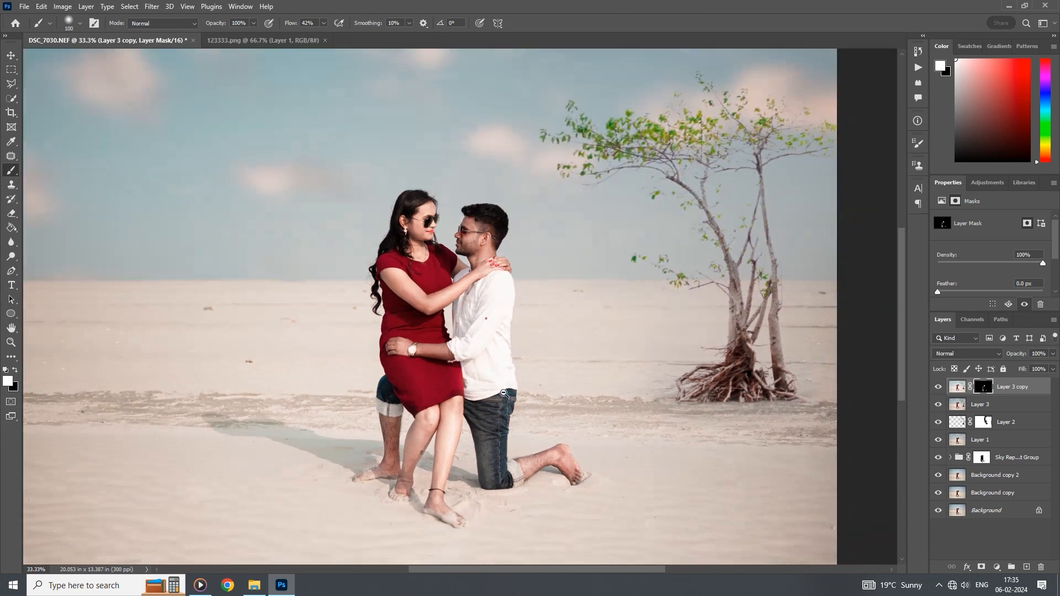
scroll(645, 421, down, 1)
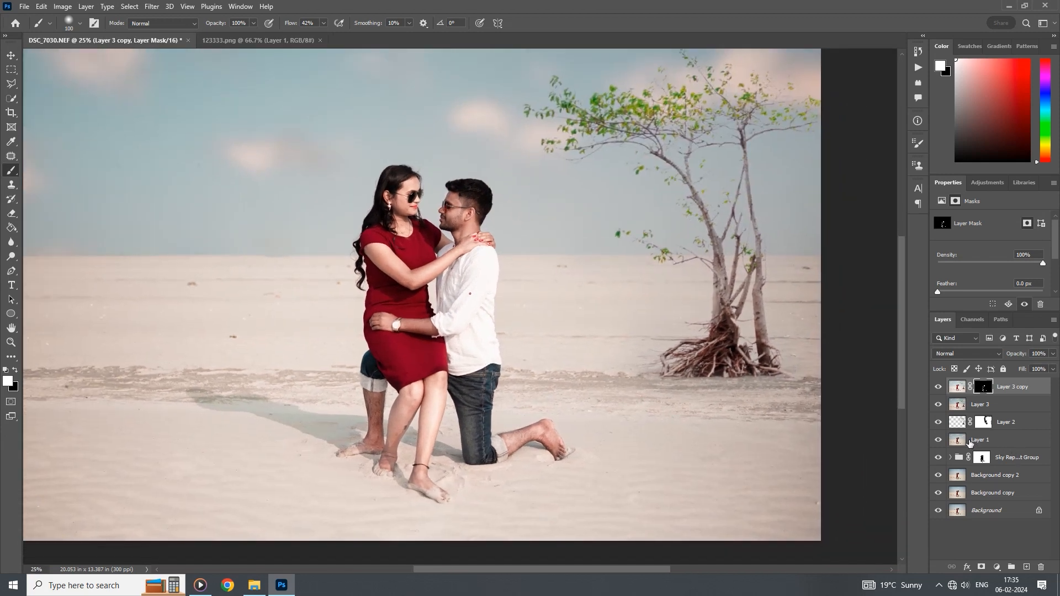
Step: Stamp all visible layers into a new top layer and switch to the Spot Healing Brush
key(ctrl+shift+alt+e)
key(x)
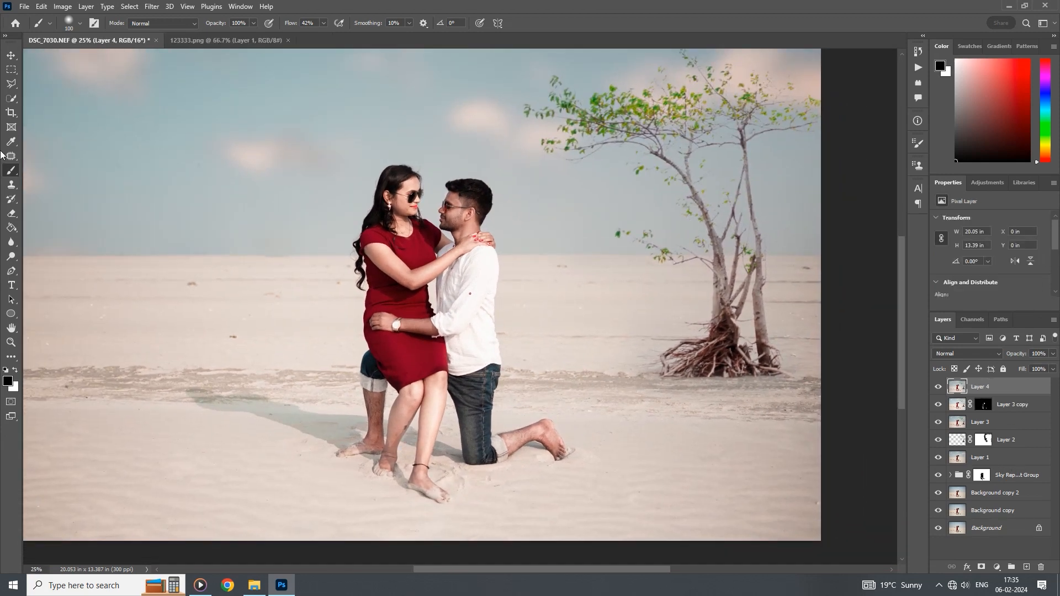
right_click(9, 159)
click(66, 166)
right_click(11, 156)
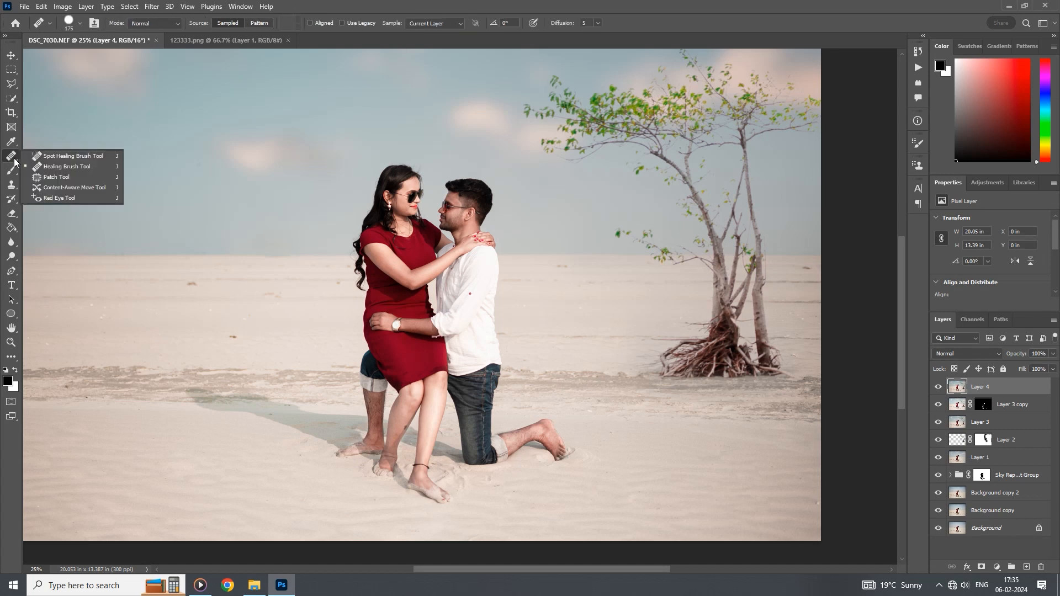
click(40, 157)
Step: Remove the dark mark and small blemishes from the woman's shin with the Spot Healing Brush, reduced to size 20
scroll(392, 443, up, 5)
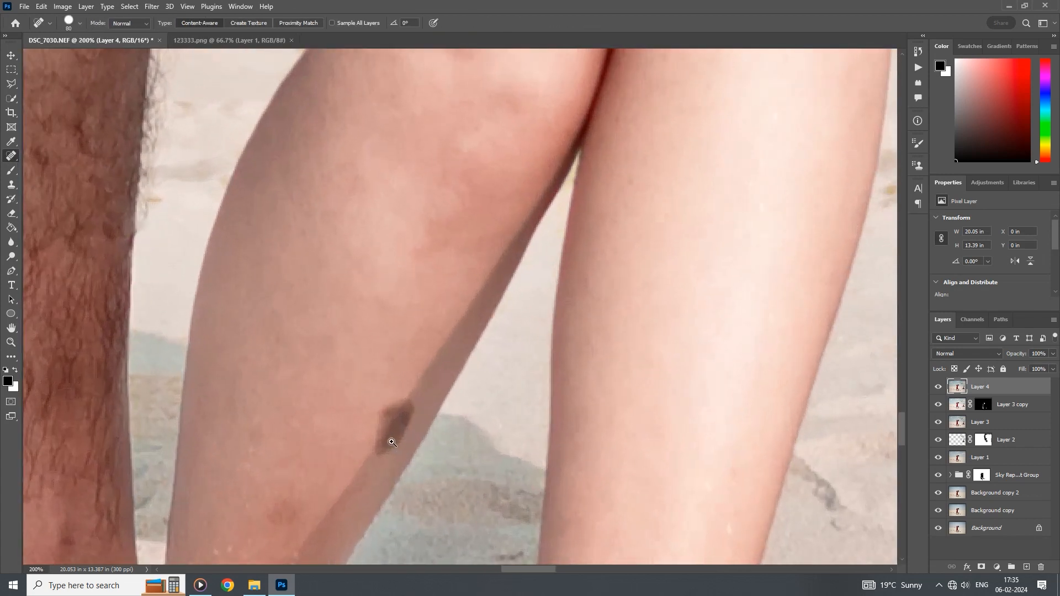
scroll(391, 442, up, 1)
drag(392, 442, 390, 402)
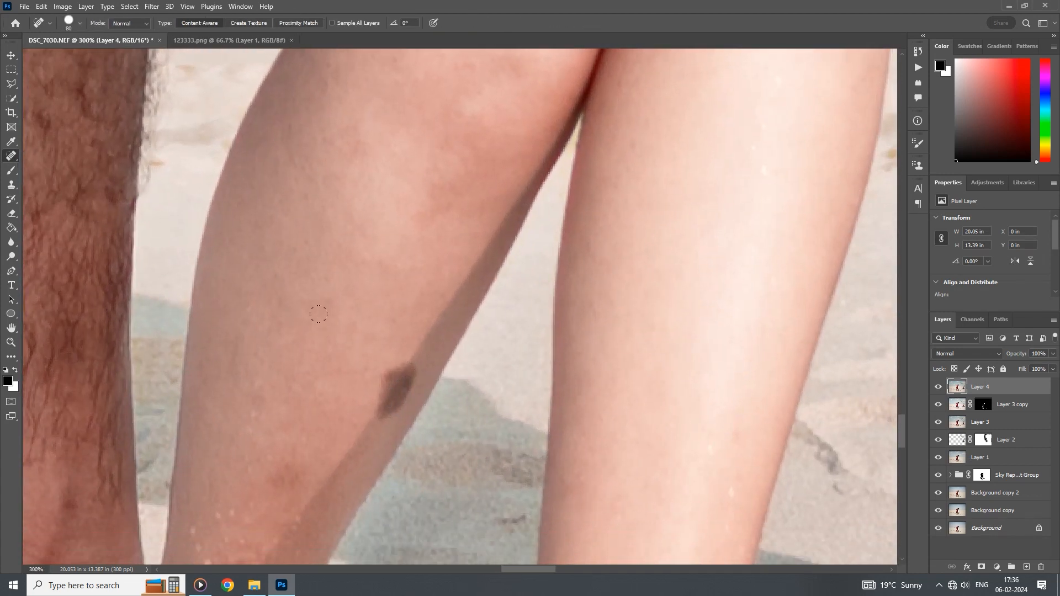
key(bracketleft)
key(bracketleft)
mouse_move(377, 408)
mouse_down()
mouse_move(402, 358)
mouse_move(372, 364)
mouse_up()
key(bracketleft)
mouse_move(324, 435)
mouse_down()
mouse_move(387, 321)
mouse_move(359, 365)
mouse_up()
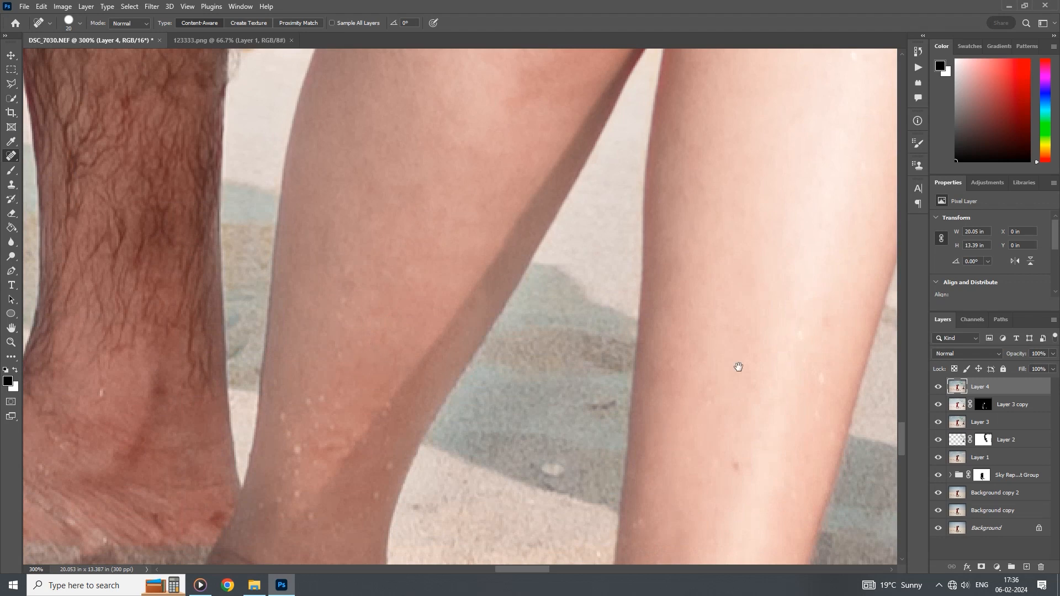
Step: Heal the dark smudge on the red dress and the uneven stains along its hem above the knee
alt+click(709, 361)
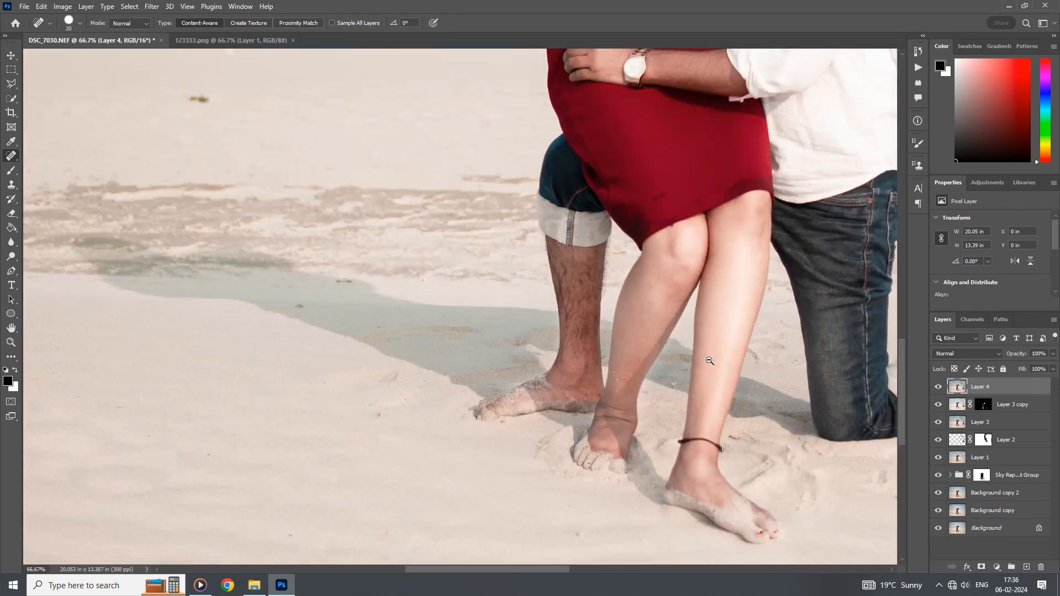
click(650, 193)
click(651, 199)
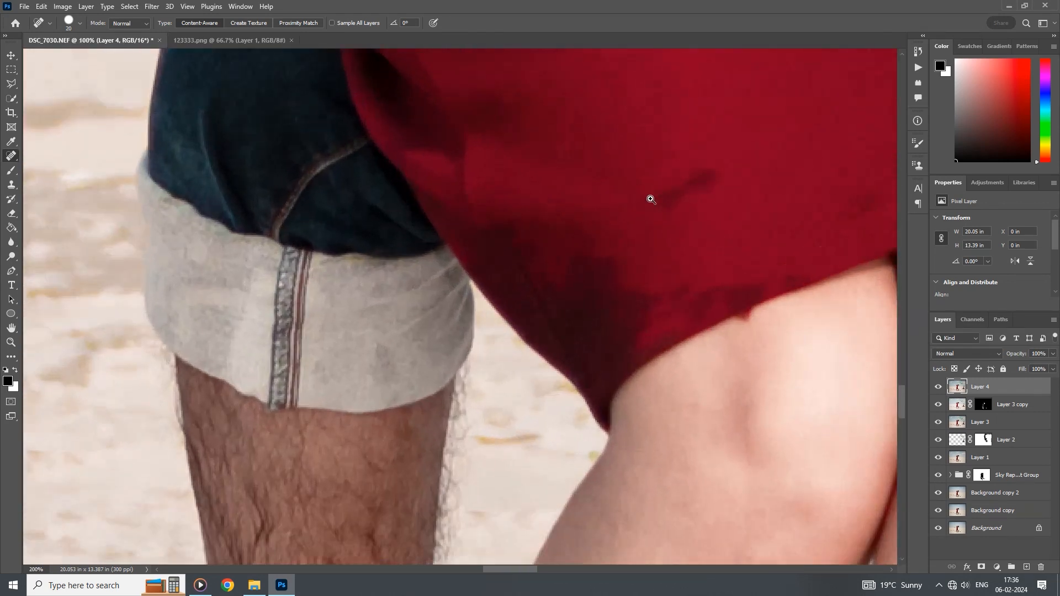
drag(650, 199, 703, 163)
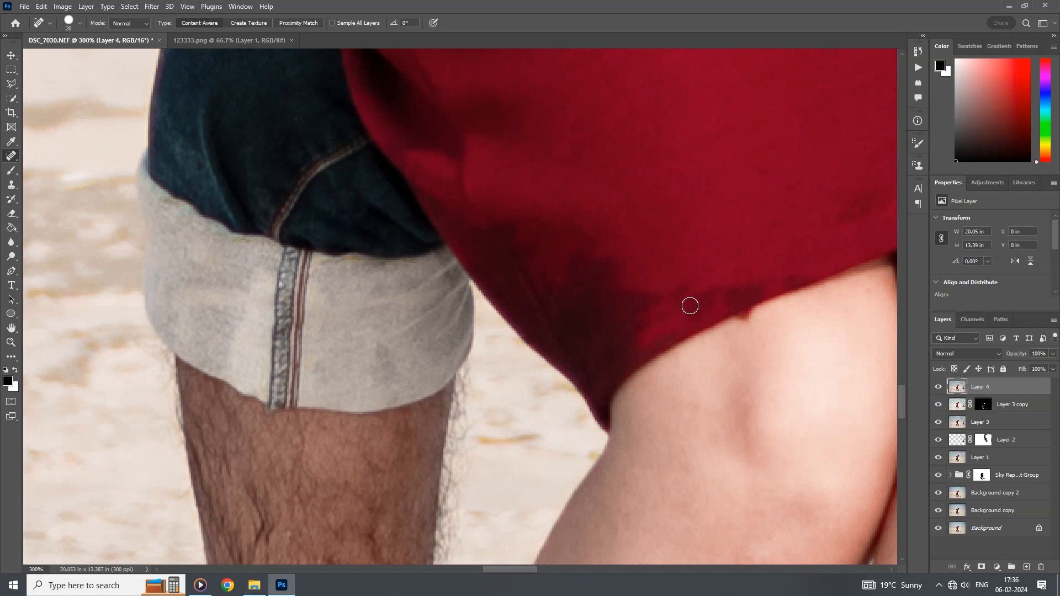
drag(690, 306, 787, 267)
drag(702, 282, 651, 289)
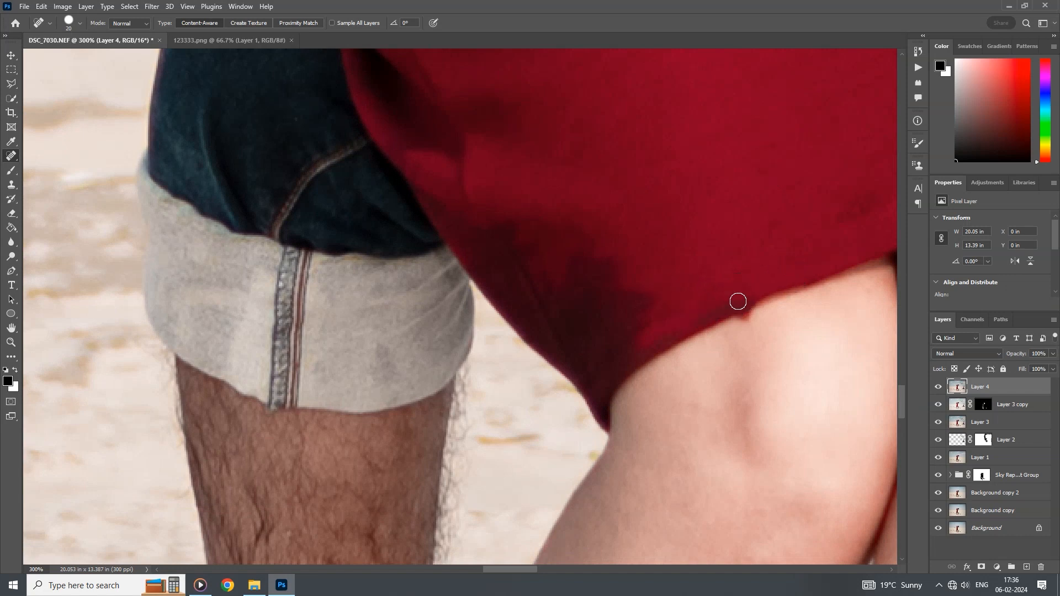
click(745, 309)
scroll(753, 249, down, 8)
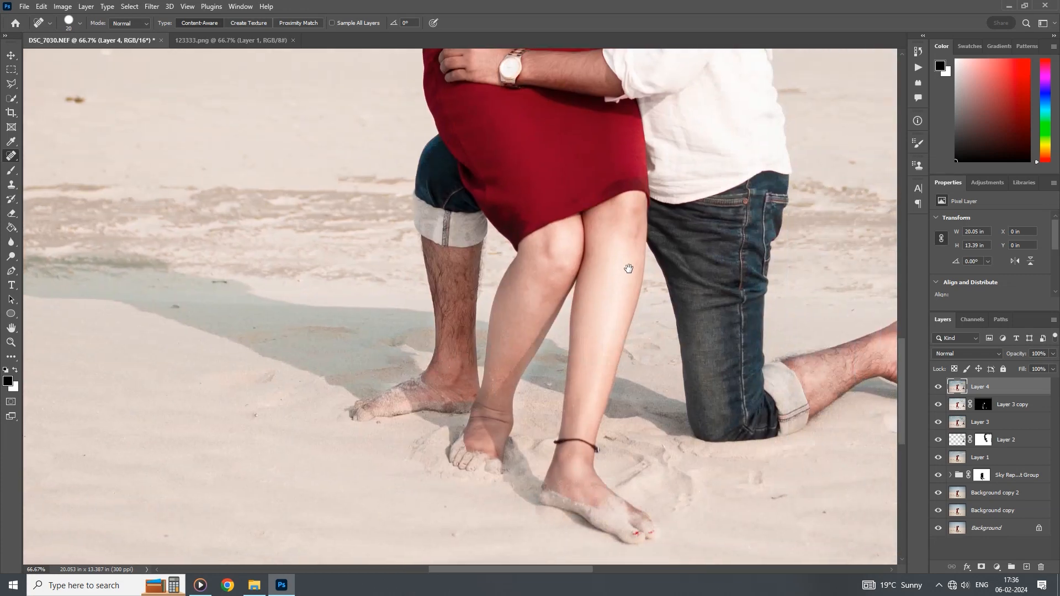
Step: Heal away the red button on the sleeve of the man's white shirt
scroll(629, 269, up, 5)
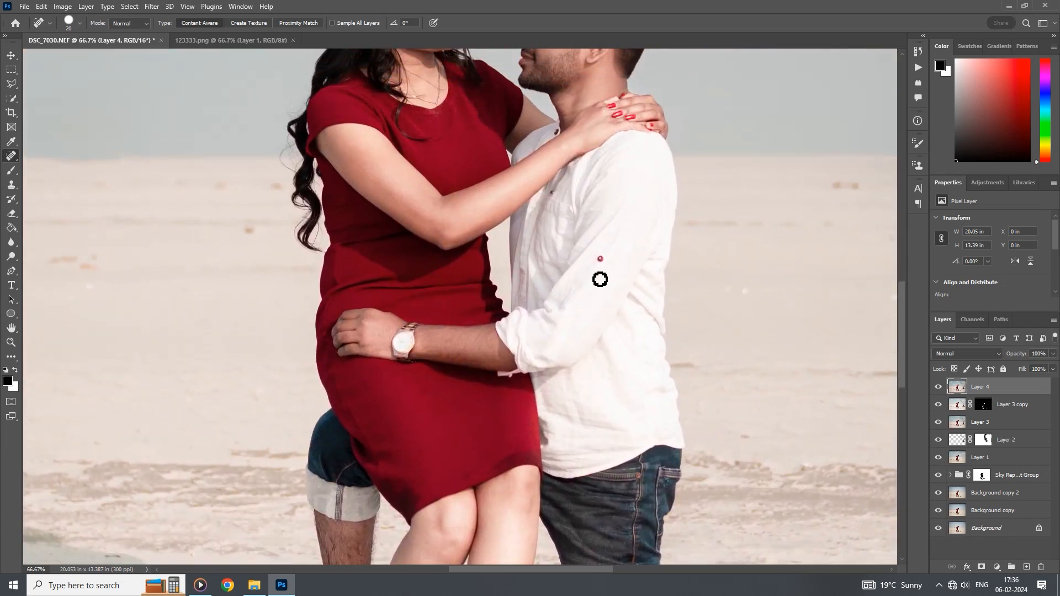
click(602, 257)
scroll(557, 214, down, 4)
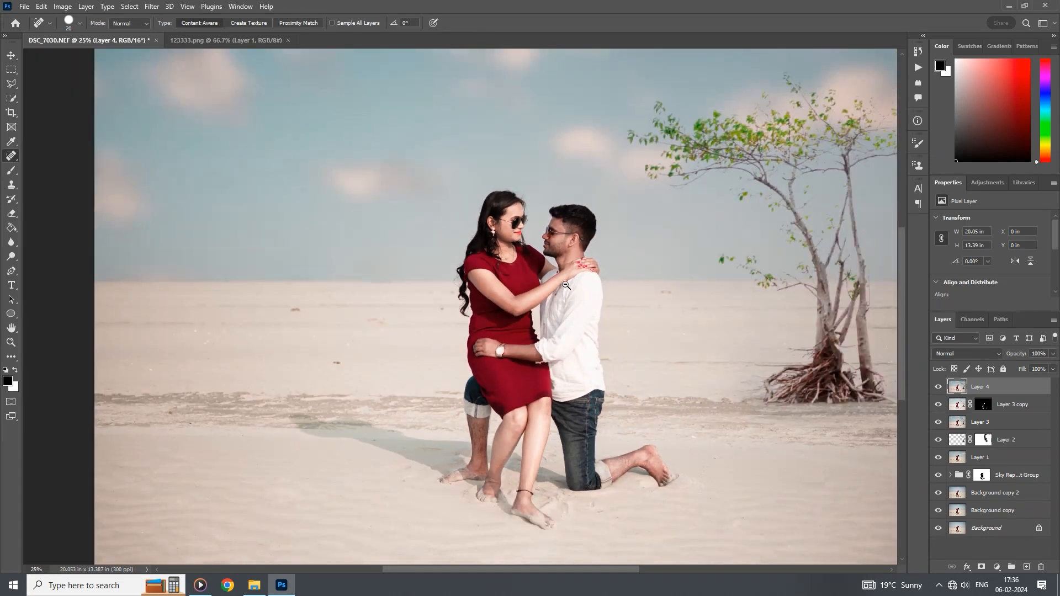
scroll(565, 285, down, 1)
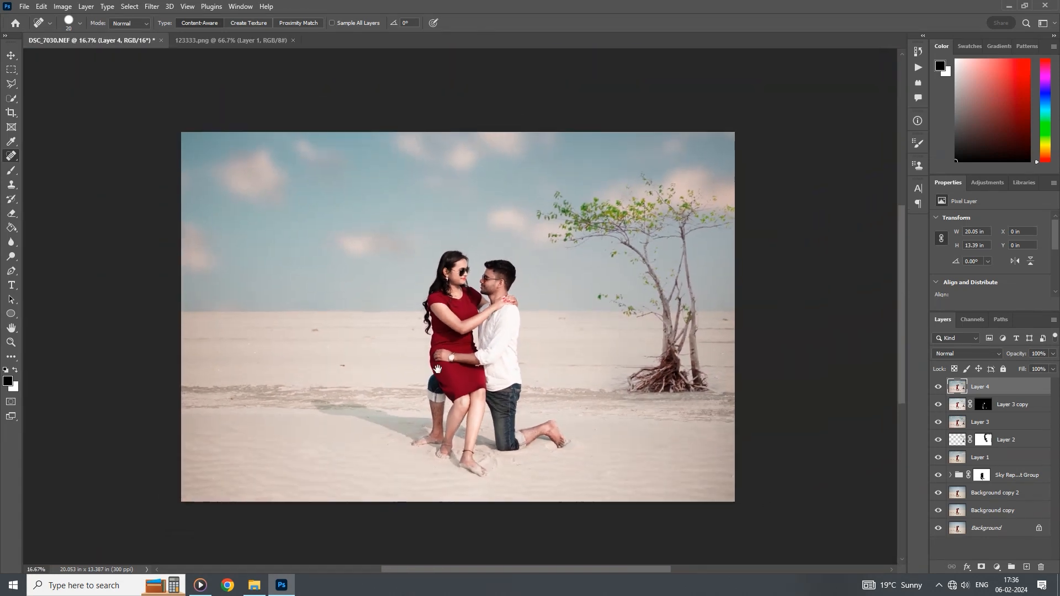
Step: Close the tree image document 123333.png and return to the portrait
key(v)
click(271, 40)
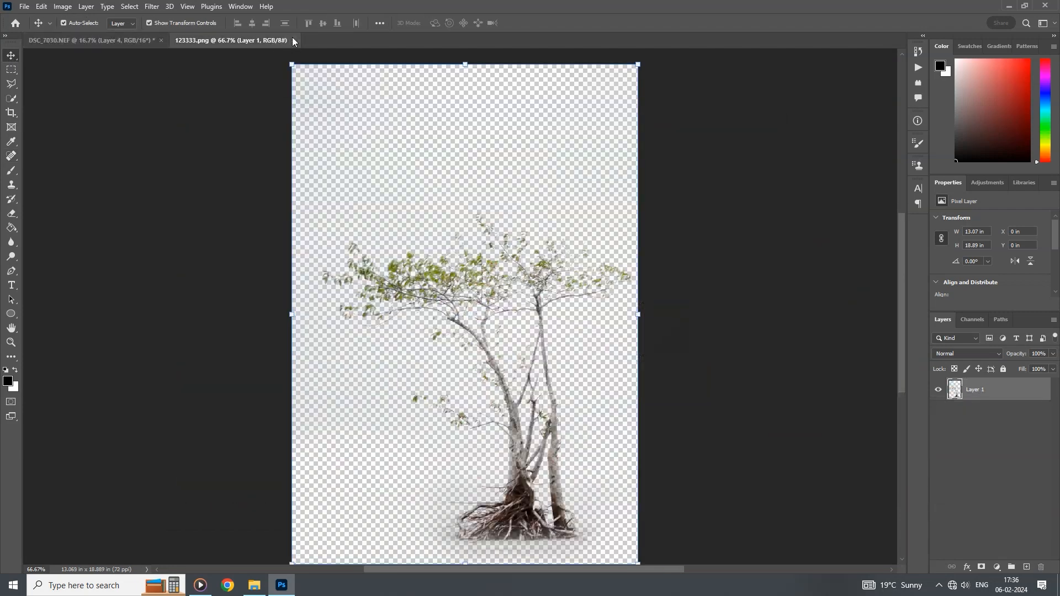
click(293, 41)
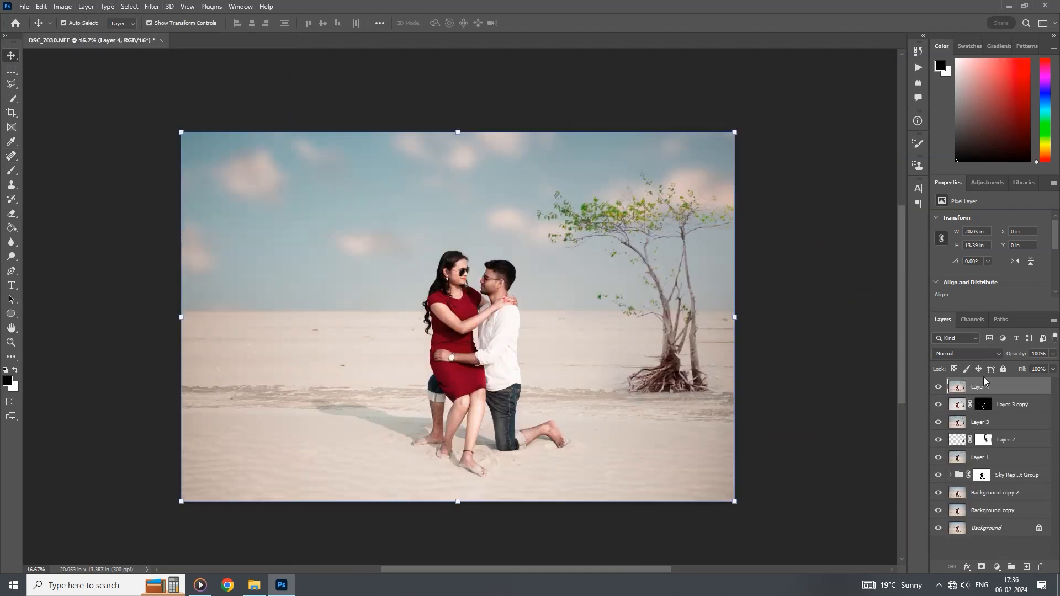
Step: Duplicate Layer 4 and open the SkinFiner filter on the copy
drag(984, 387, 1026, 567)
click(148, 7)
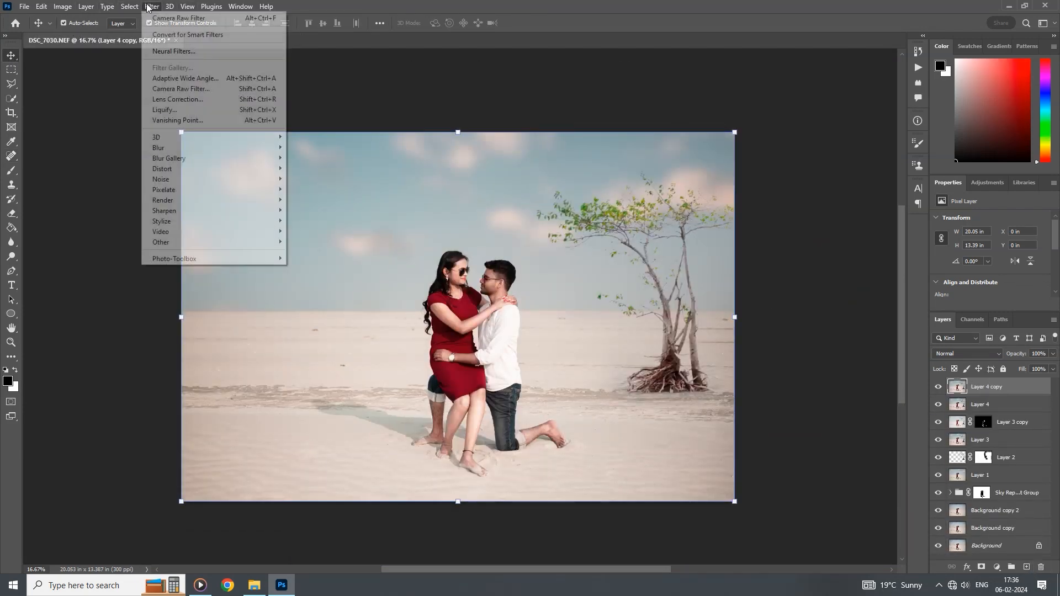
mouse_move(251, 257)
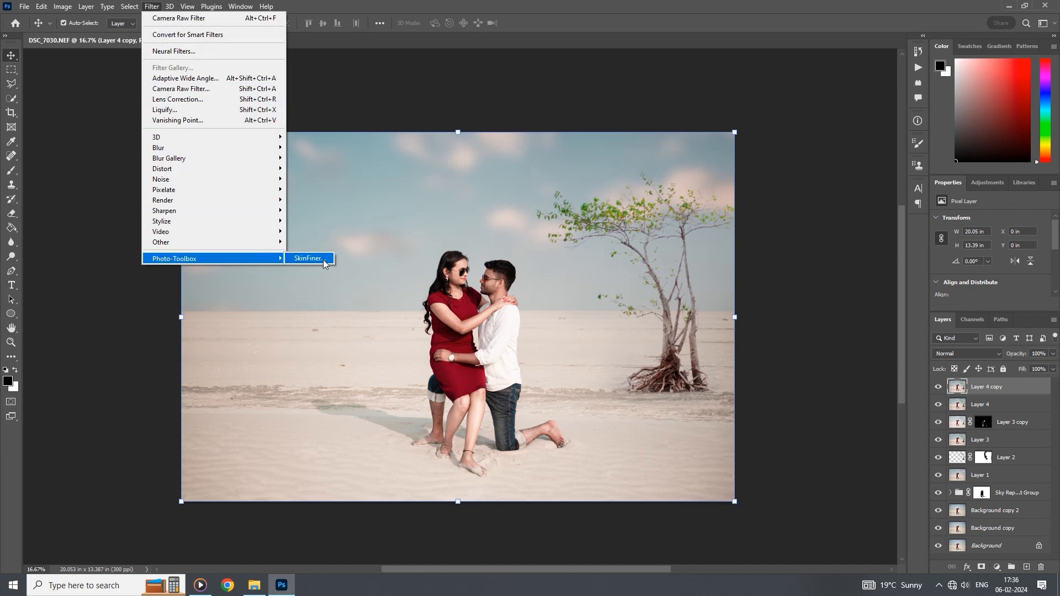
click(323, 261)
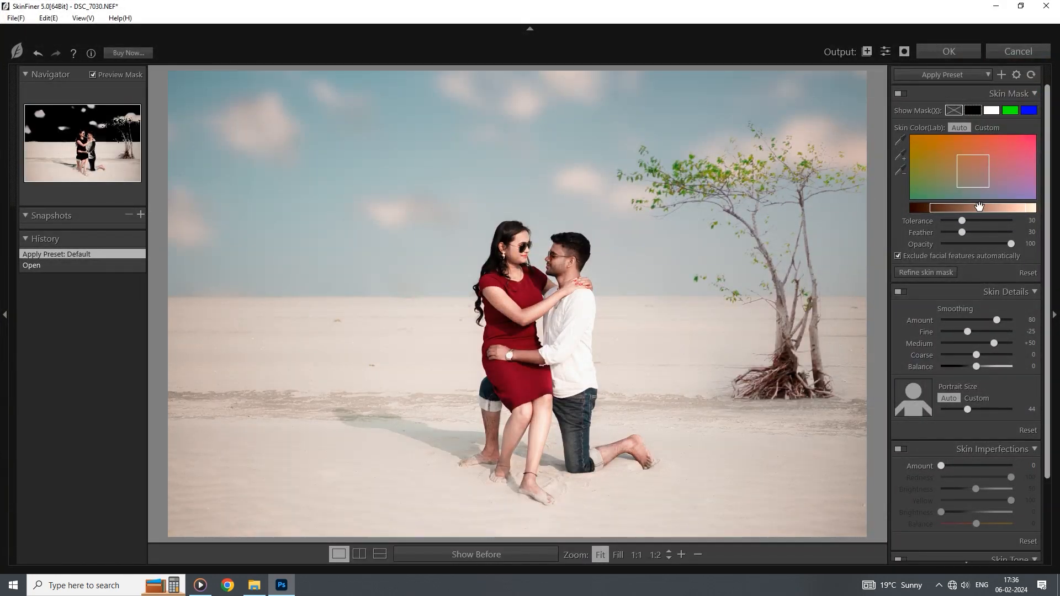
Step: Narrow the skin mask's tonal range with tolerance 42 and feather 60, and set fine smoothing to +7 and skin imperfections to 62
mouse_move(978, 205)
mouse_down()
mouse_move(990, 206)
mouse_move(972, 233)
mouse_move(982, 237)
mouse_move(971, 223)
mouse_up()
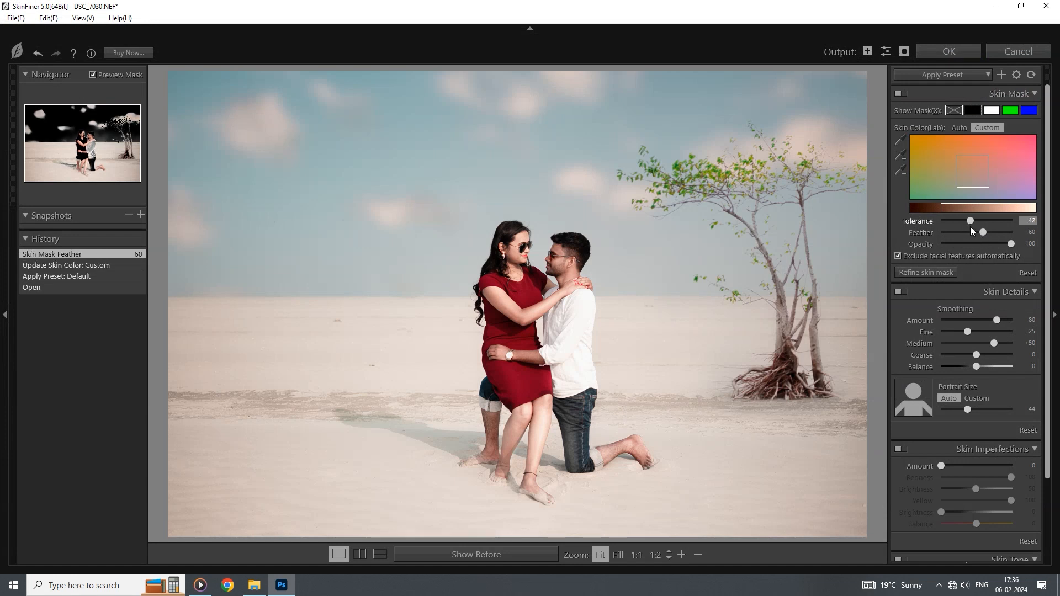
drag(978, 335, 977, 335)
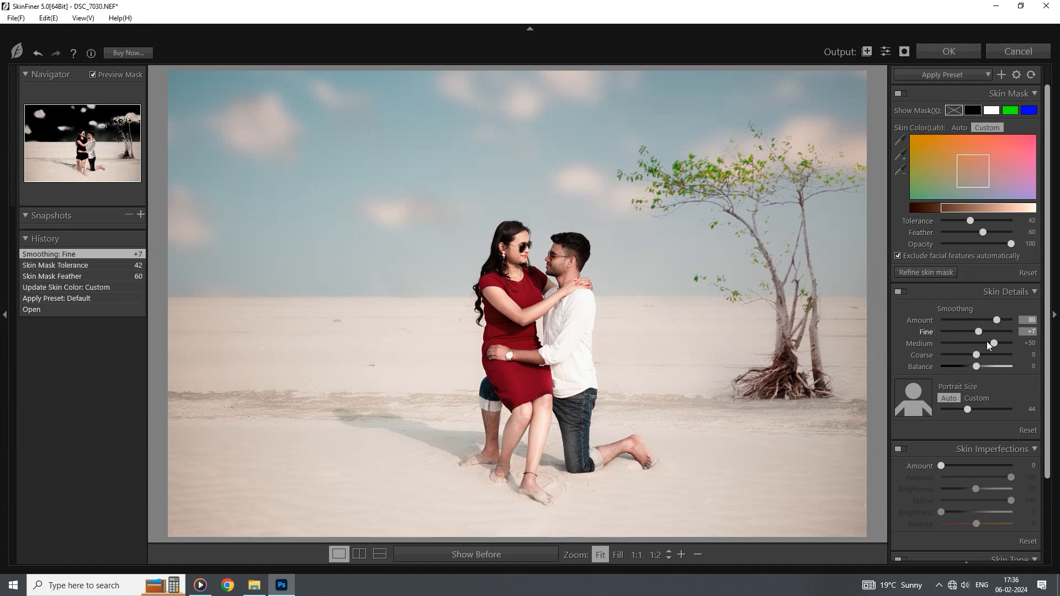
click(971, 467)
drag(972, 467, 985, 467)
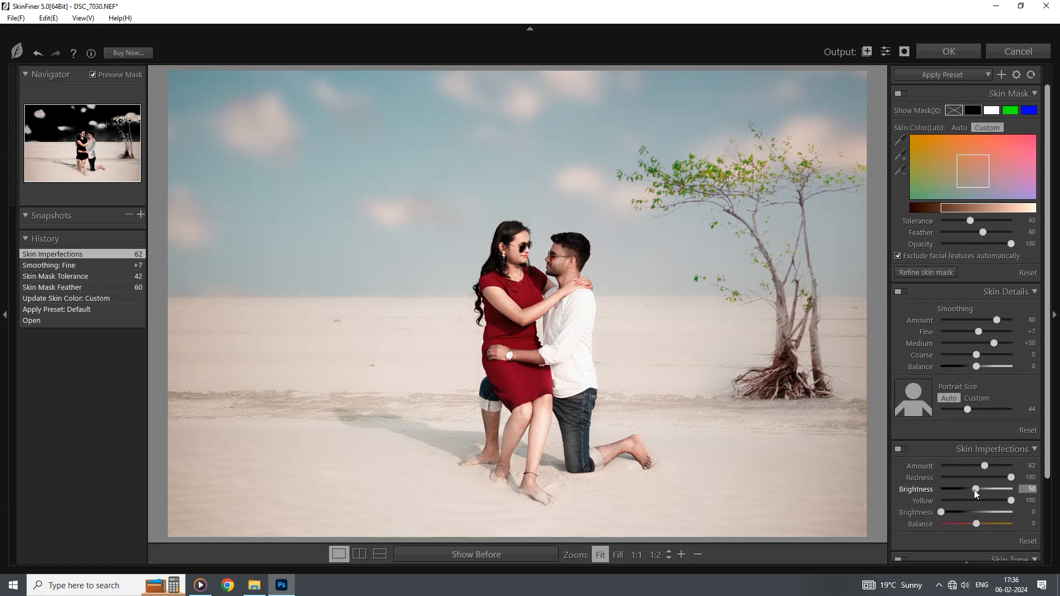
Step: Set the skin tone contrast to +30, shadow to +2, highlight to -10 and saturation to +8, and apply the filter
scroll(980, 500, down, 3)
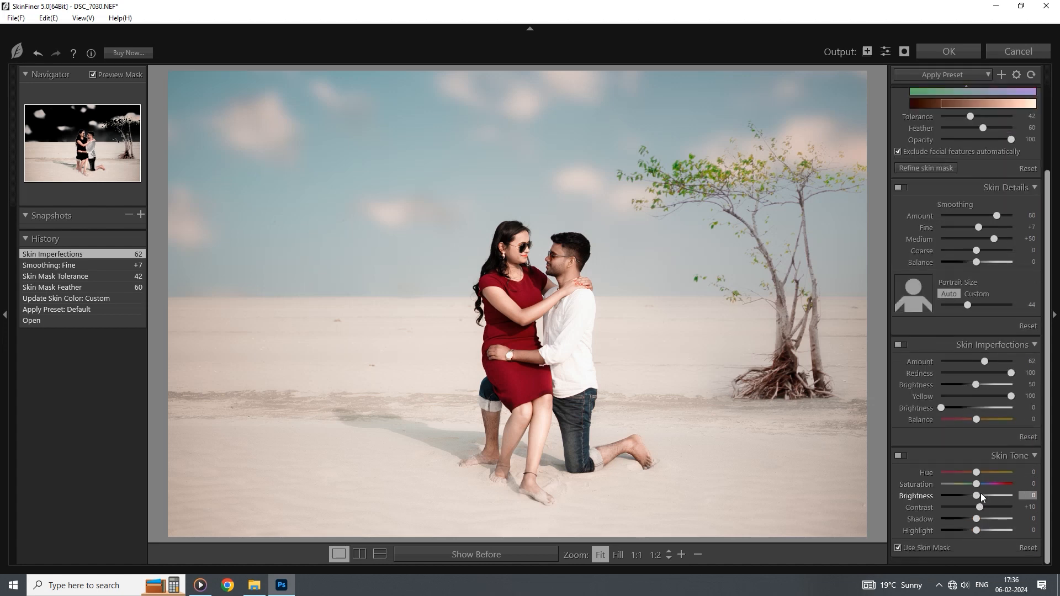
drag(975, 507, 973, 531)
mouse_move(976, 484)
mouse_down()
mouse_move(991, 489)
mouse_move(968, 486)
mouse_move(980, 488)
mouse_up()
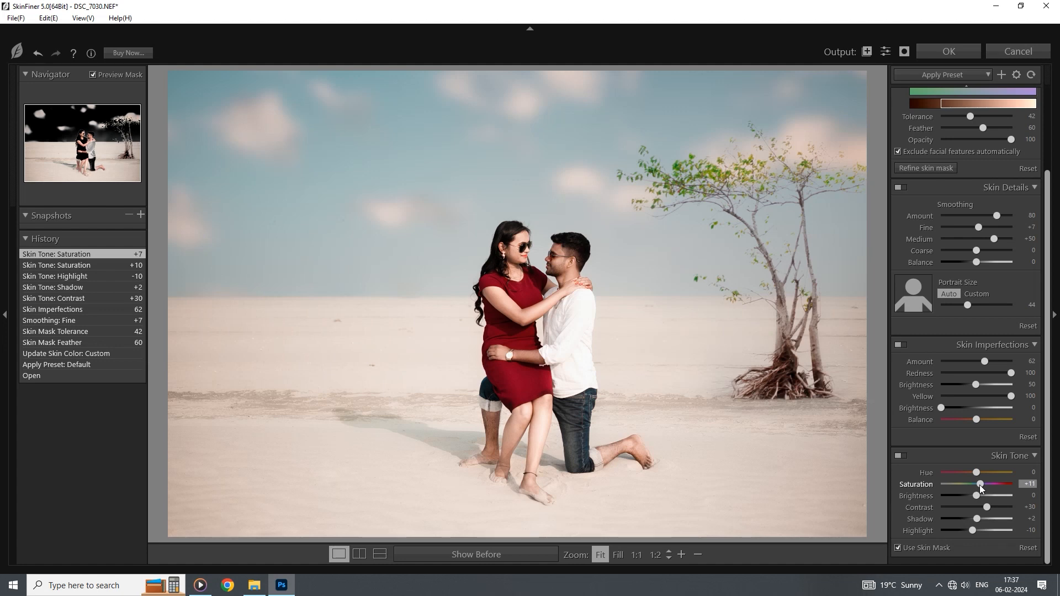
drag(979, 489, 979, 489)
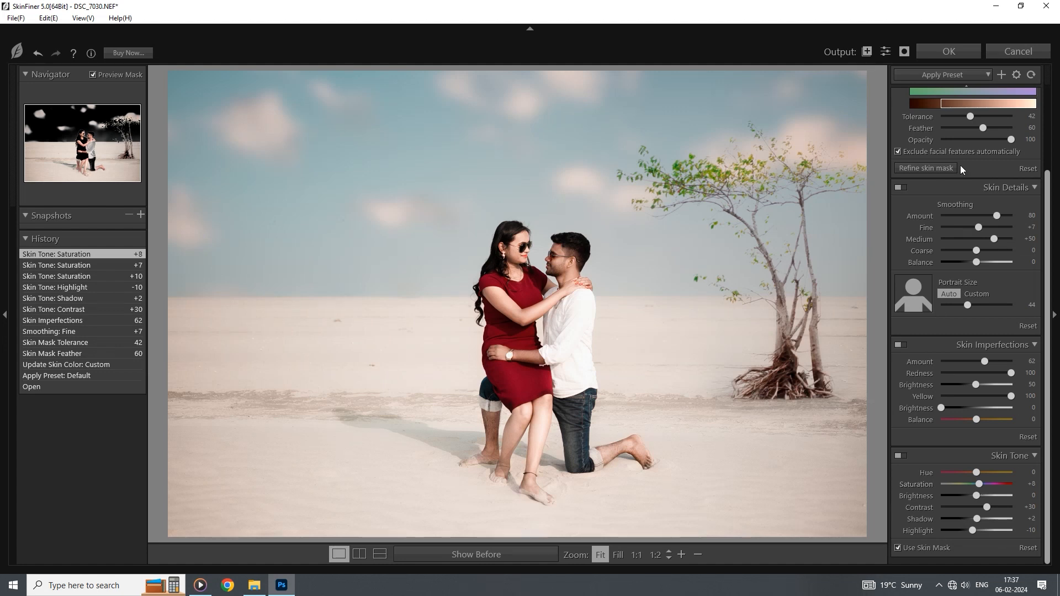
click(948, 55)
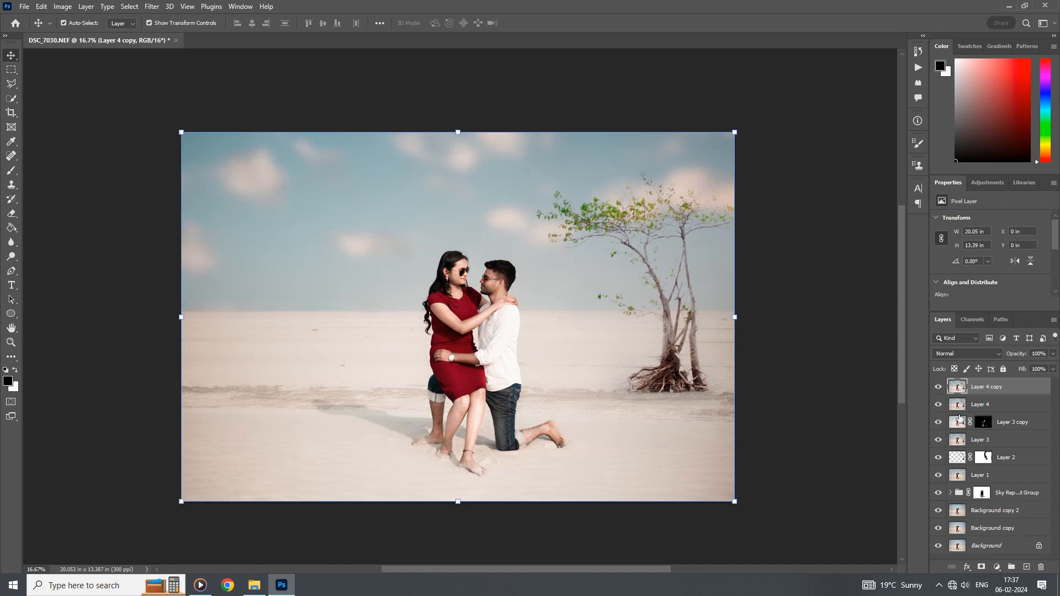
Step: Duplicate Layer 4 copy and create a Background mask on the duplicate in the Camera Raw Filter
key(ctrl+j)
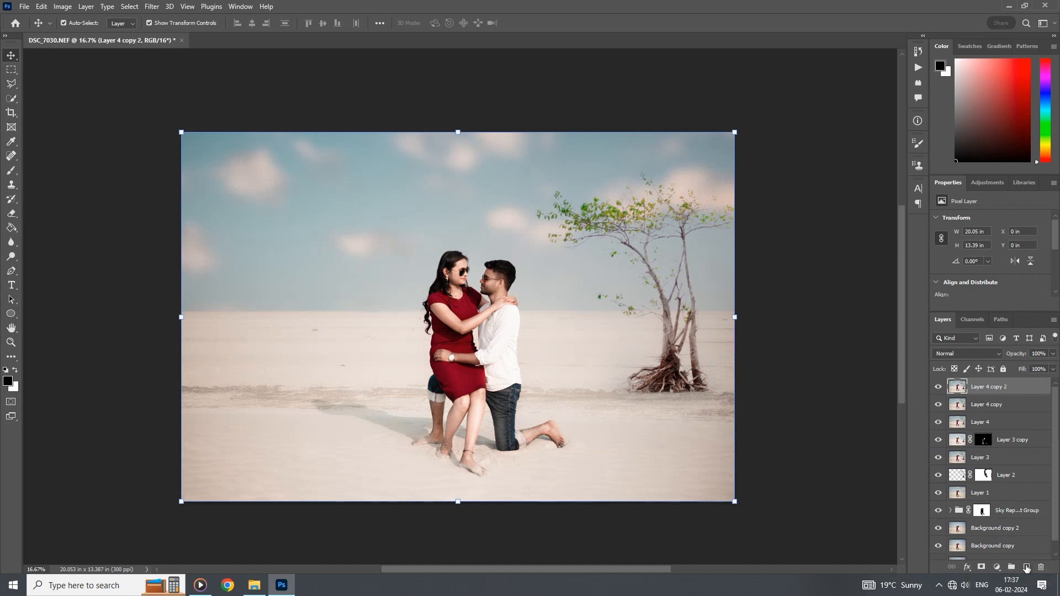
click(154, 6)
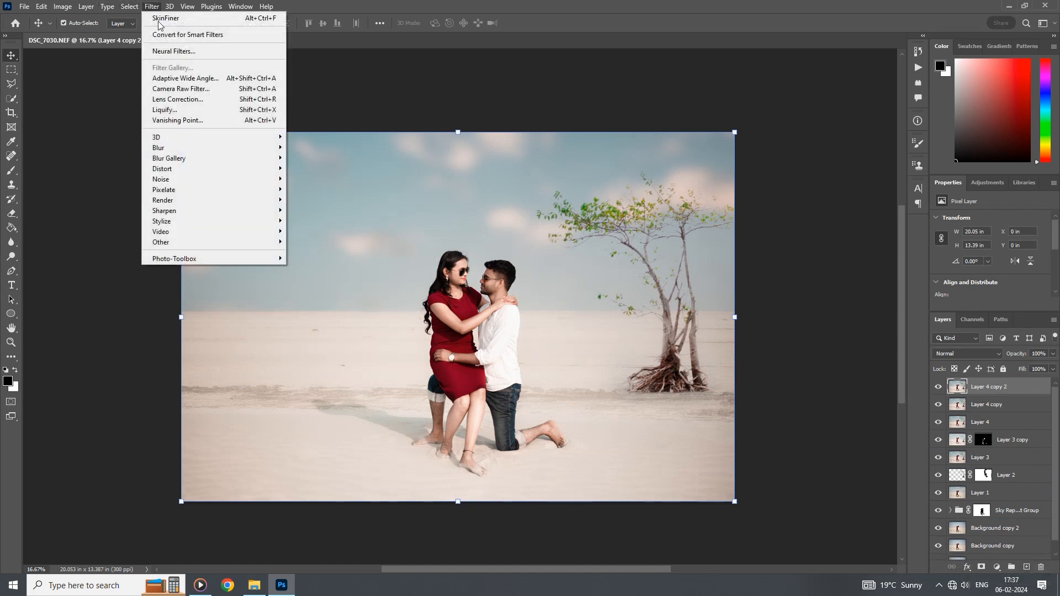
click(180, 92)
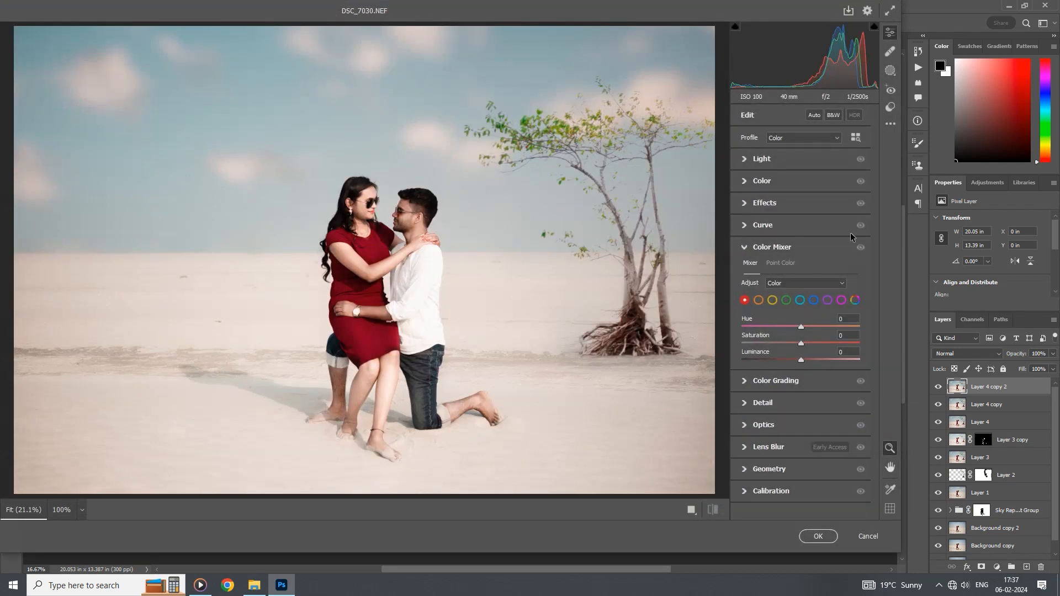
click(890, 71)
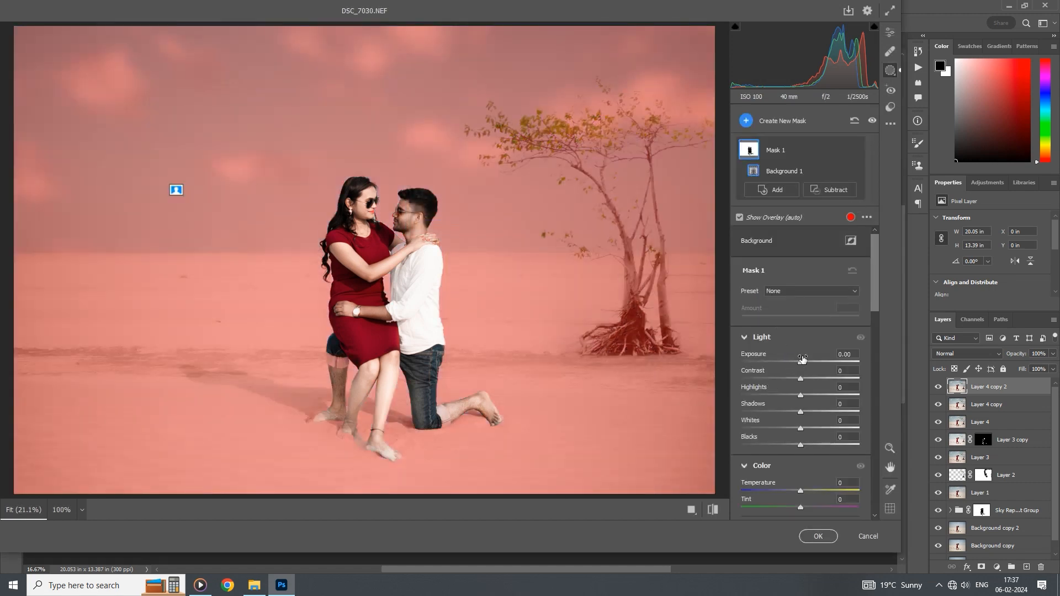
Step: Set the background mask's exposure to -0.90, contrast to +94, highlights to -30, shadows to -3 and blacks to +18, and apply the filter
drag(802, 359, 856, 379)
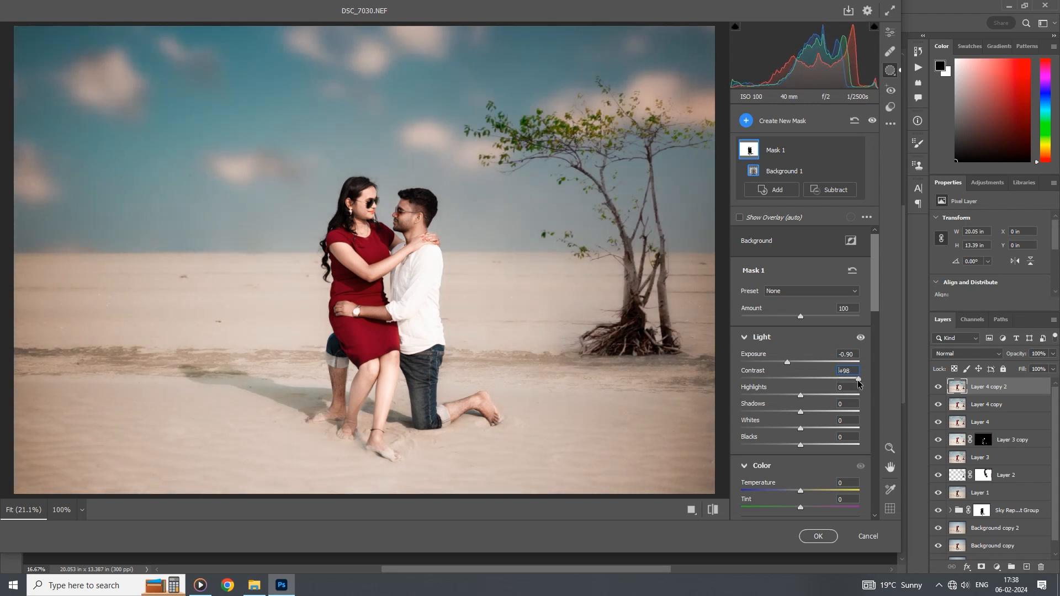
drag(801, 393, 822, 440)
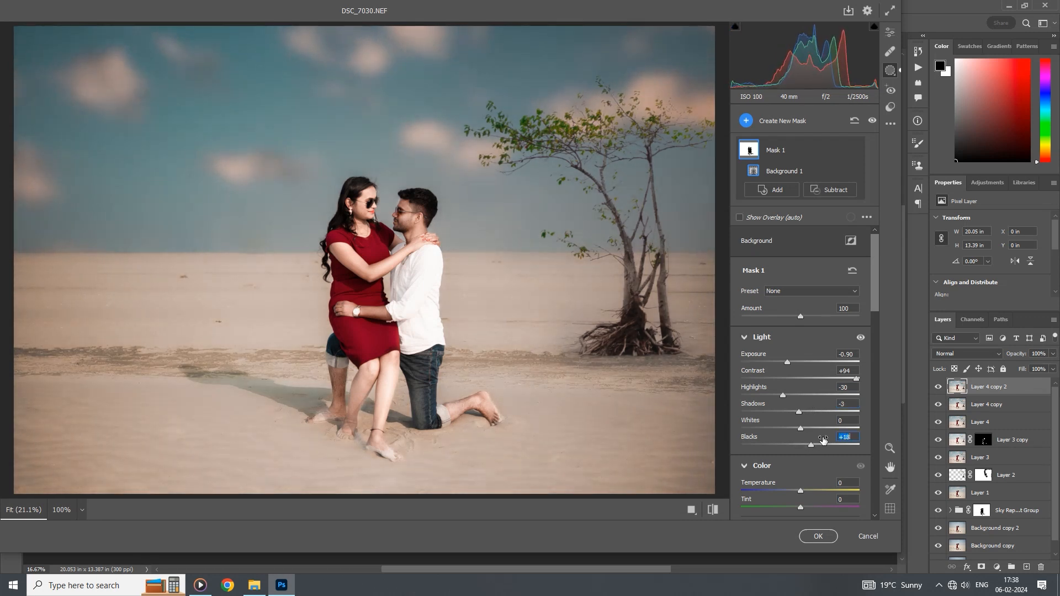
click(817, 537)
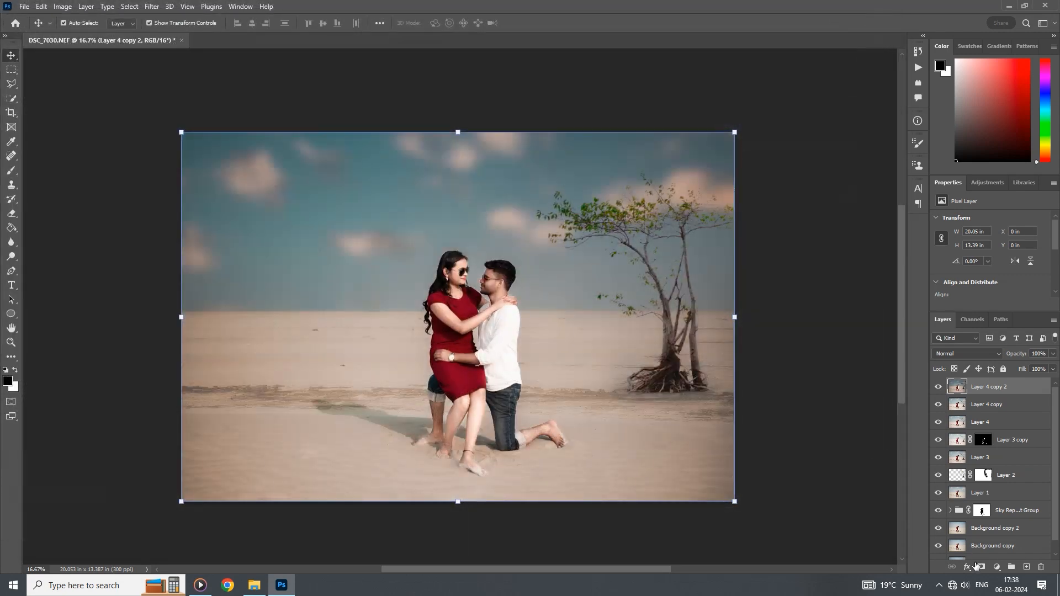
Step: Add a layer mask to Layer 4 copy 2 and paint black over the sky with a very large soft brush at 18% flow
click(978, 567)
click(11, 170)
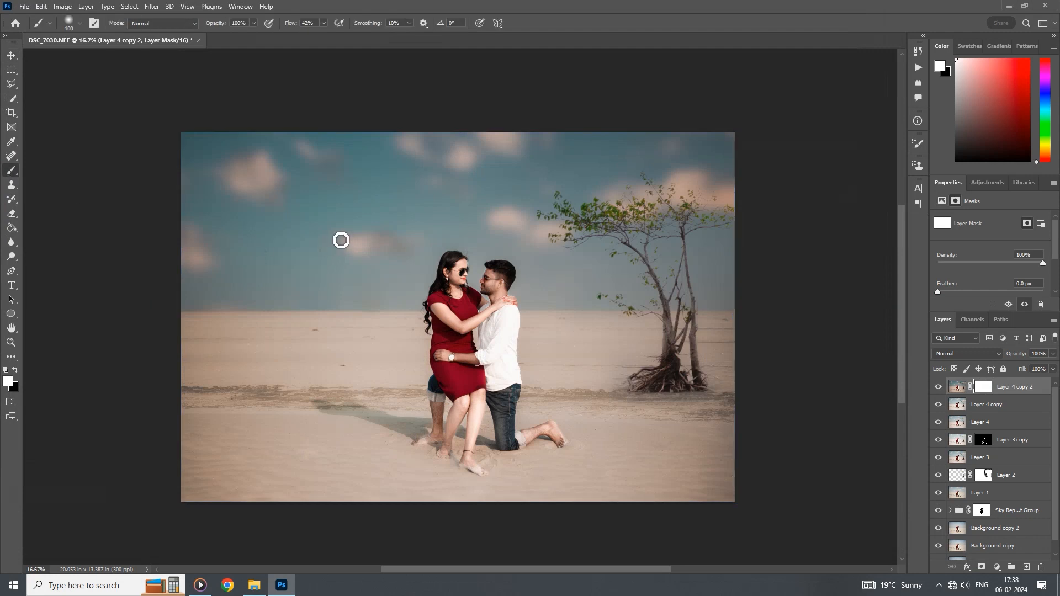
key(x)
key(bracketright)
key(bracketright)
key(bracketright)
key(bracketright)
key(bracketright)
key(bracketright)
key(bracketright)
key(bracketright)
key(bracketright)
key(bracketright)
key(bracketright)
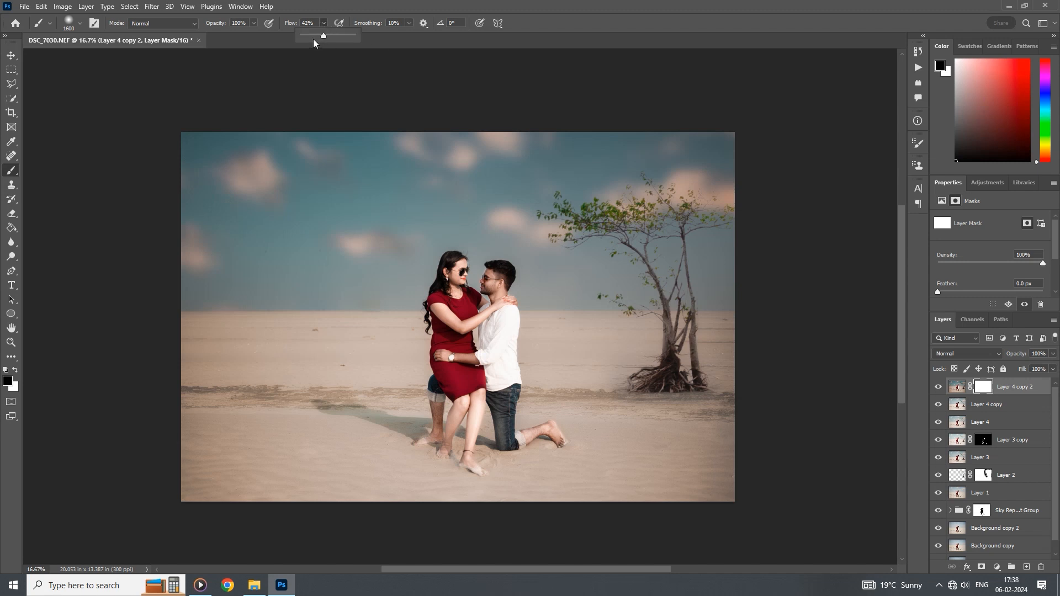
drag(324, 36, 310, 36)
key(bracketright)
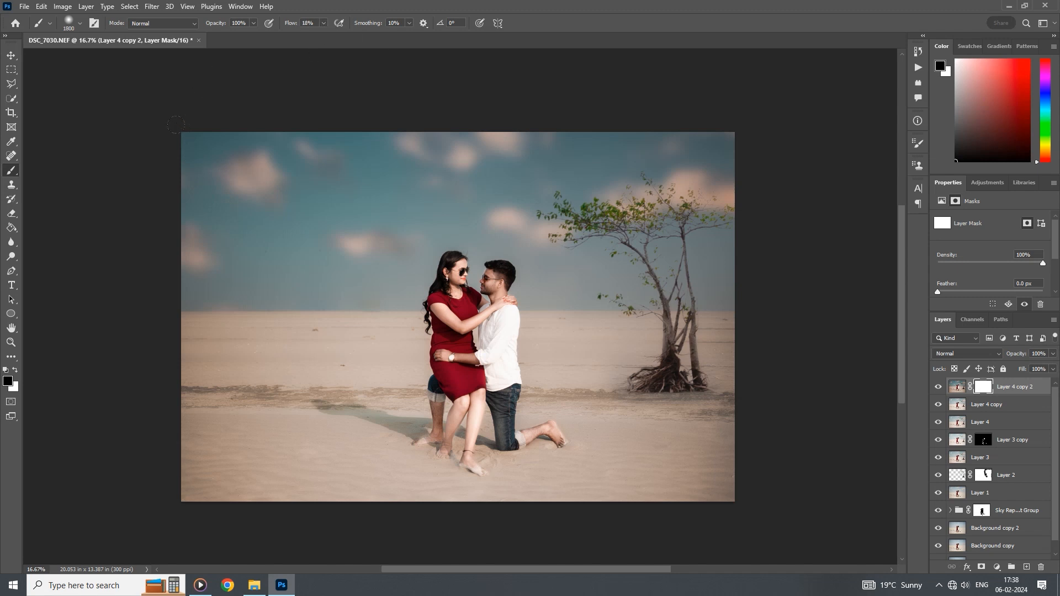
mouse_move(130, 123)
mouse_down()
mouse_move(683, 129)
mouse_move(622, 110)
mouse_move(321, 134)
mouse_move(108, 124)
mouse_move(151, 97)
mouse_move(684, 89)
mouse_move(86, 87)
mouse_up()
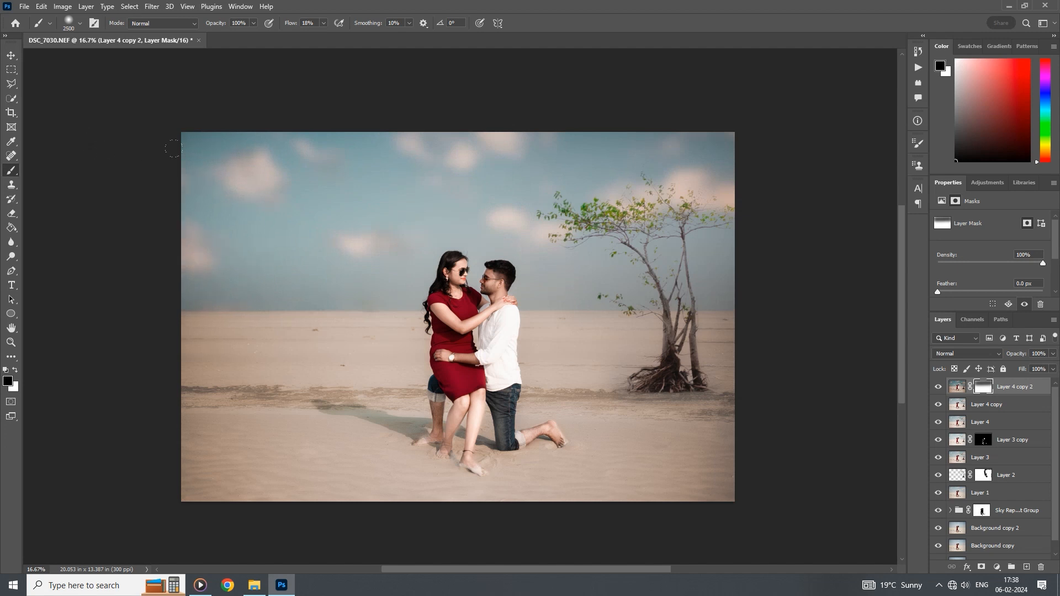
drag(173, 149, 670, 145)
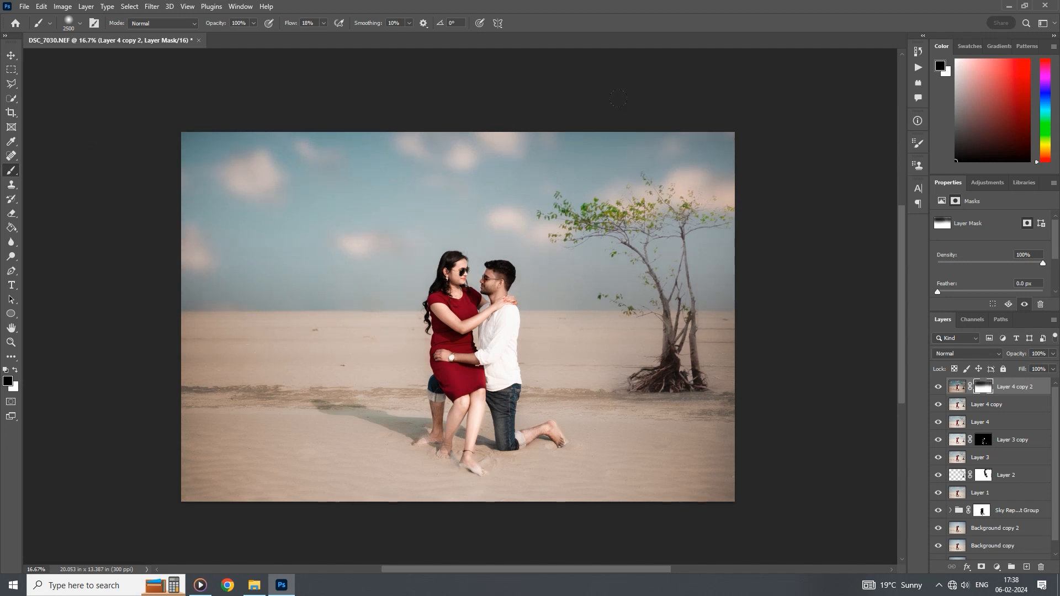
Step: Stamp all visible layers into a new layer and open it in the Camera Raw Filter
click(11, 55)
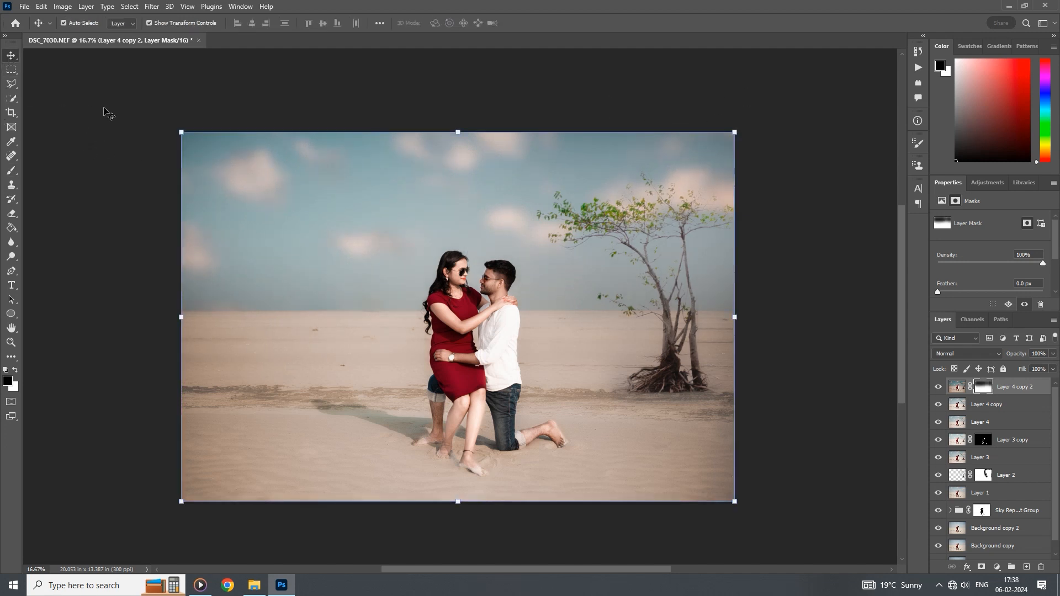
click(105, 112)
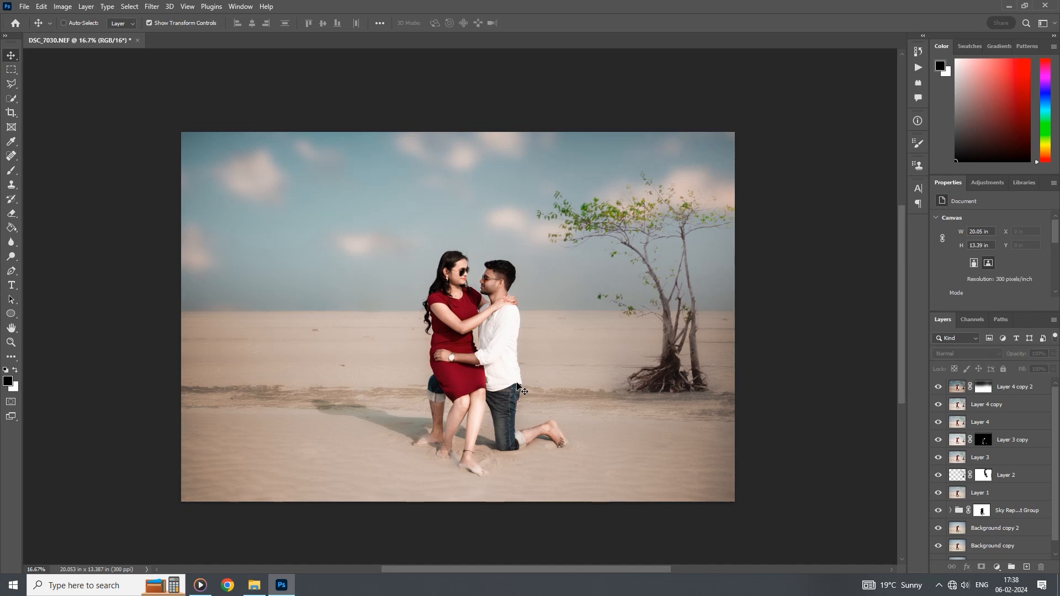
key(ctrl+alt+shift+e)
click(152, 6)
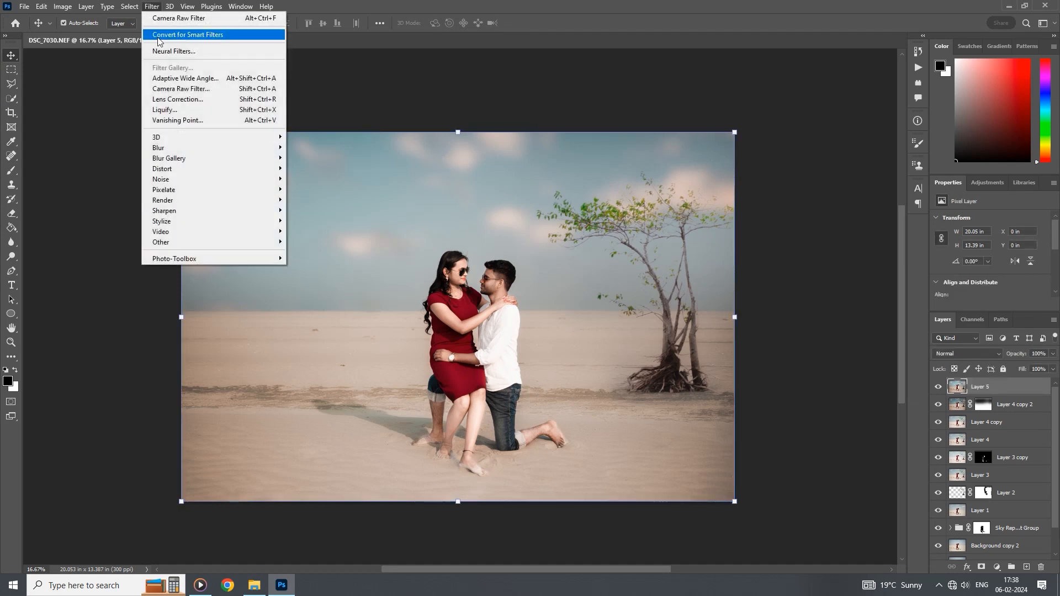
click(169, 88)
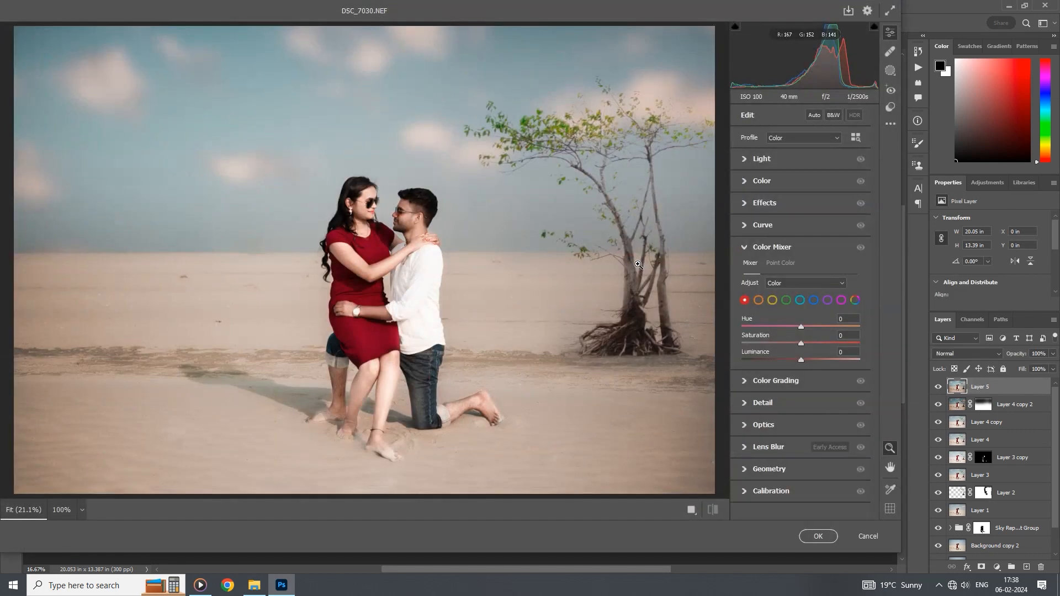
Step: Set the Blues hue to -49 and the Aquas saturation to +79 in the Color Mixer
click(813, 300)
drag(800, 327, 782, 326)
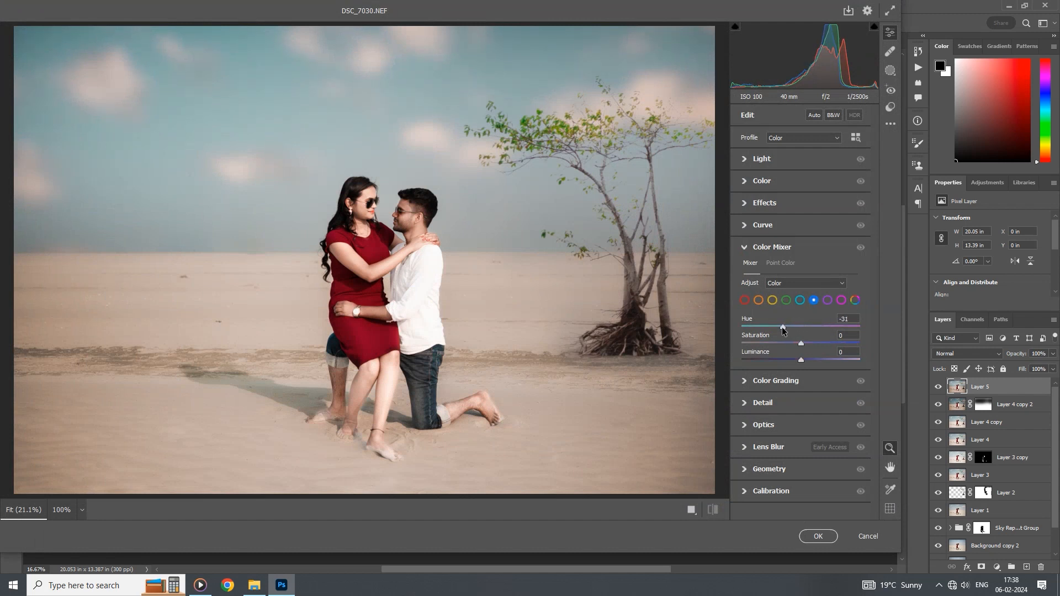
click(799, 300)
drag(808, 346, 843, 353)
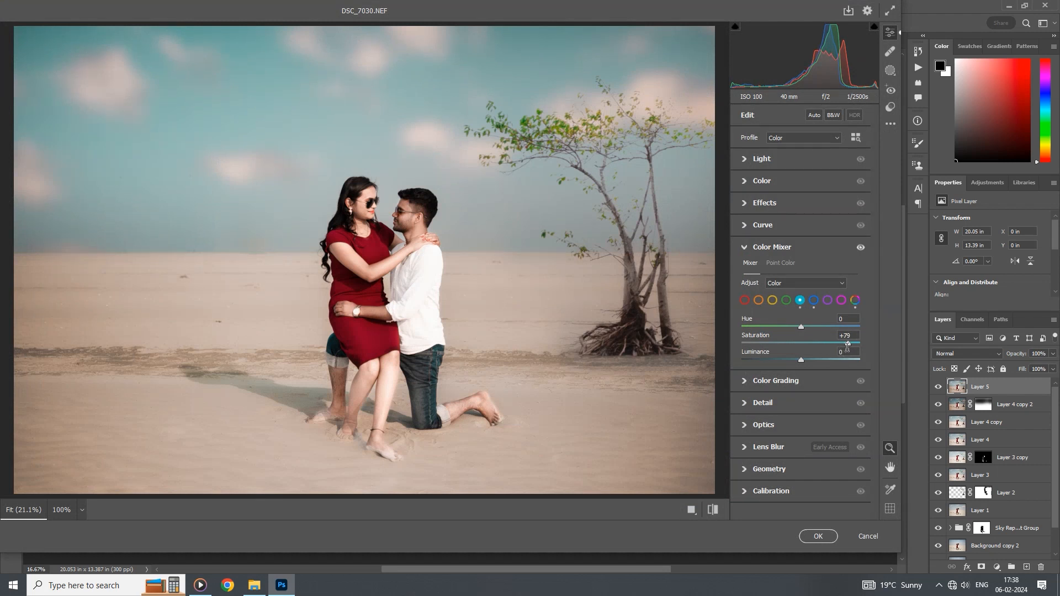
Step: Calibrate the colours by setting the green primary hue to +55 and adjusting the green primary saturation and blue primary hue
click(796, 494)
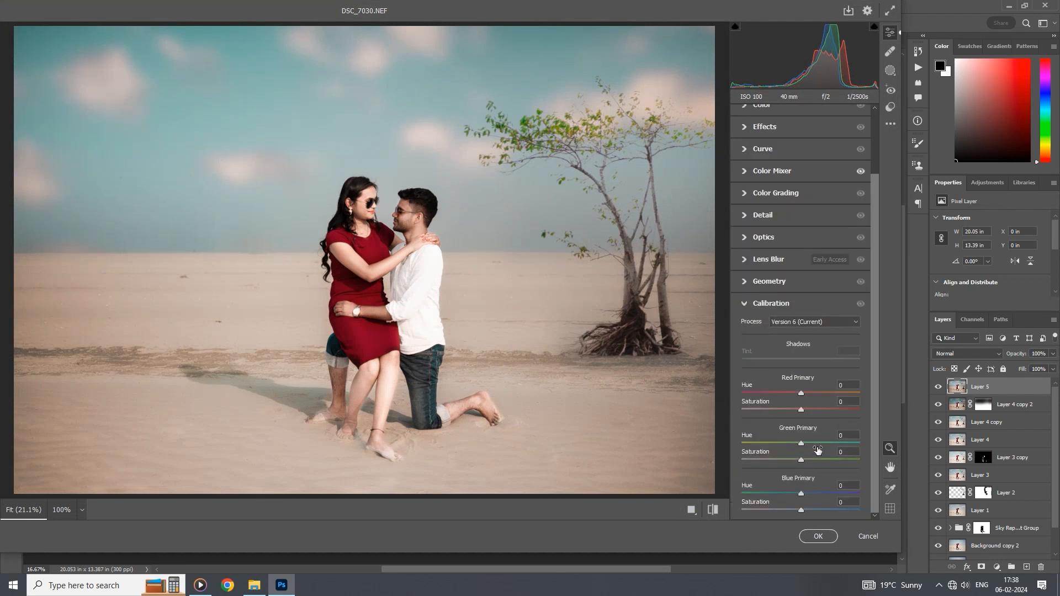
mouse_move(817, 450)
mouse_down()
mouse_move(837, 448)
mouse_move(827, 461)
mouse_up()
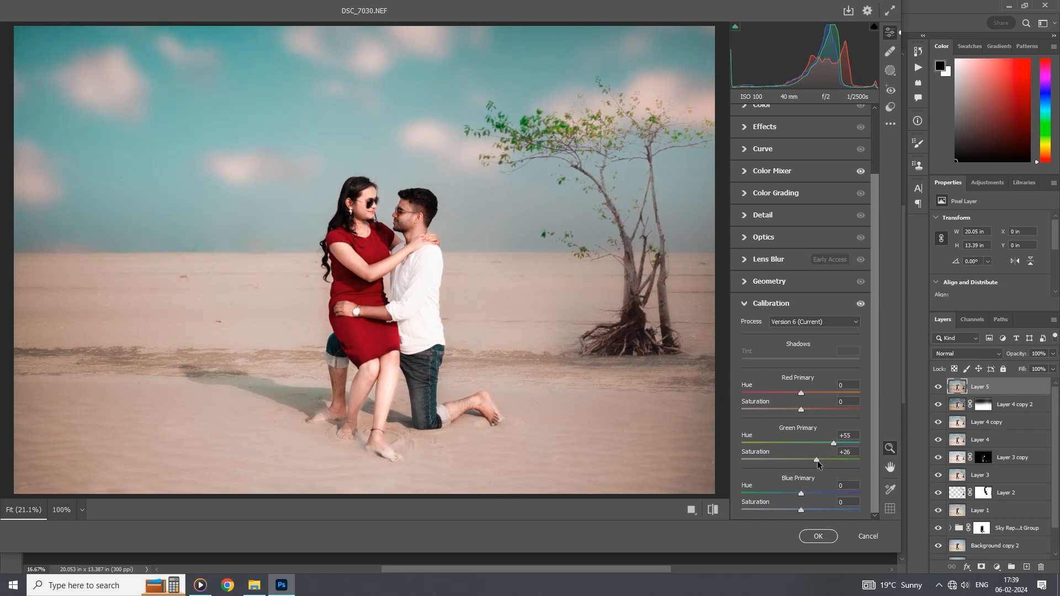
drag(812, 460, 802, 462)
click(779, 493)
drag(775, 495, 794, 504)
Step: Set the Blues hue to -8 and saturation to +4 and the Aquas saturation to +27 in the Color Mixer, and apply the filter
click(788, 176)
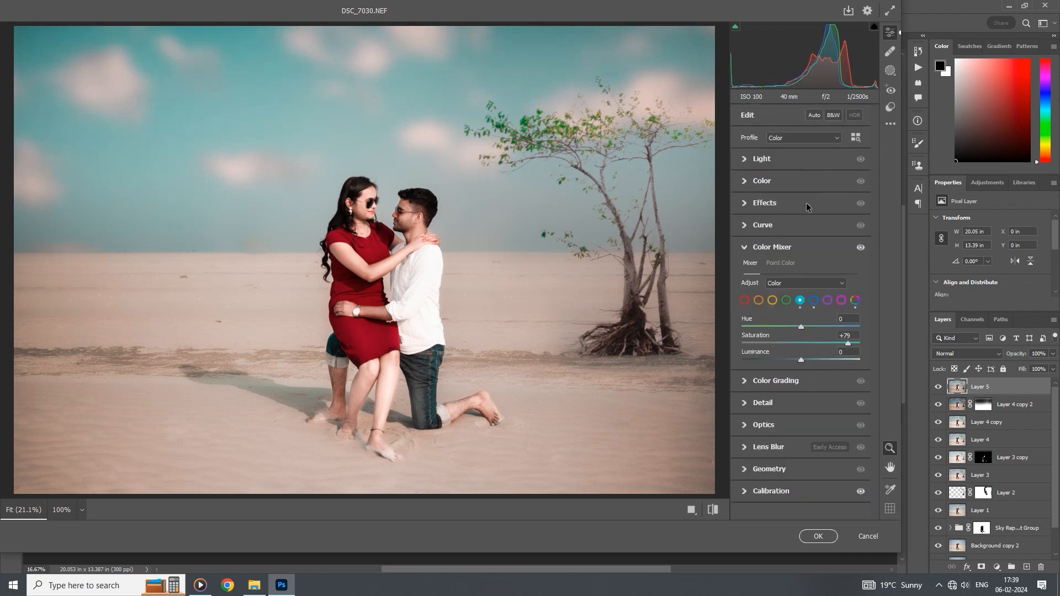
click(813, 301)
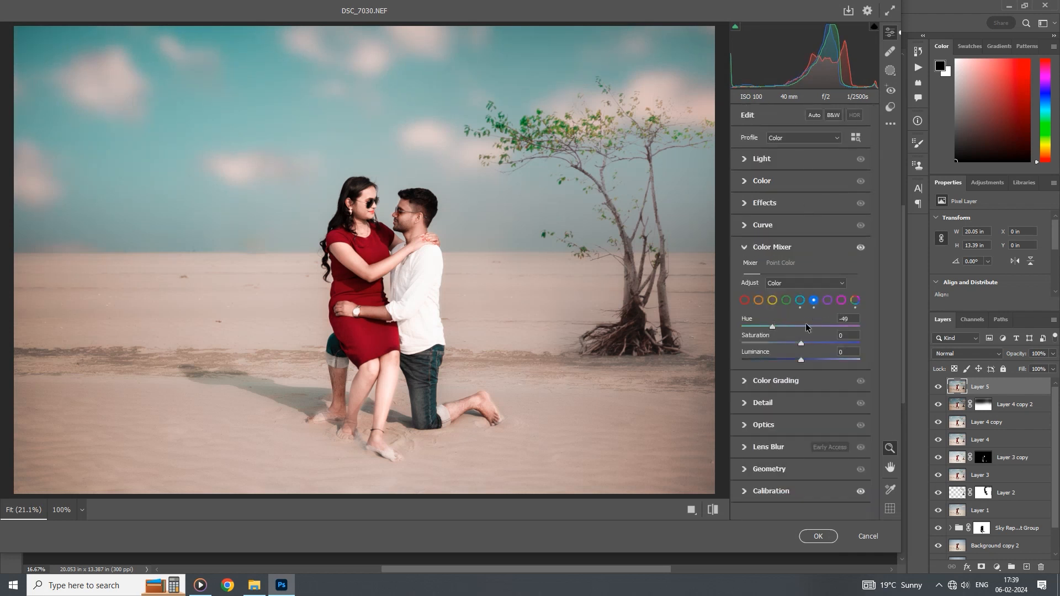
drag(773, 329, 795, 346)
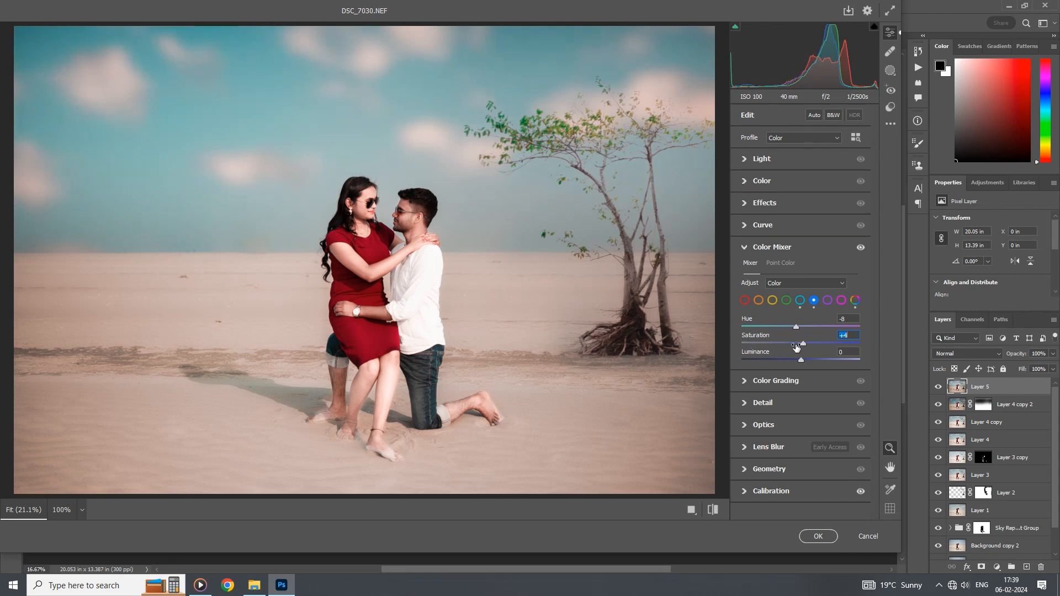
click(800, 300)
drag(804, 336, 818, 345)
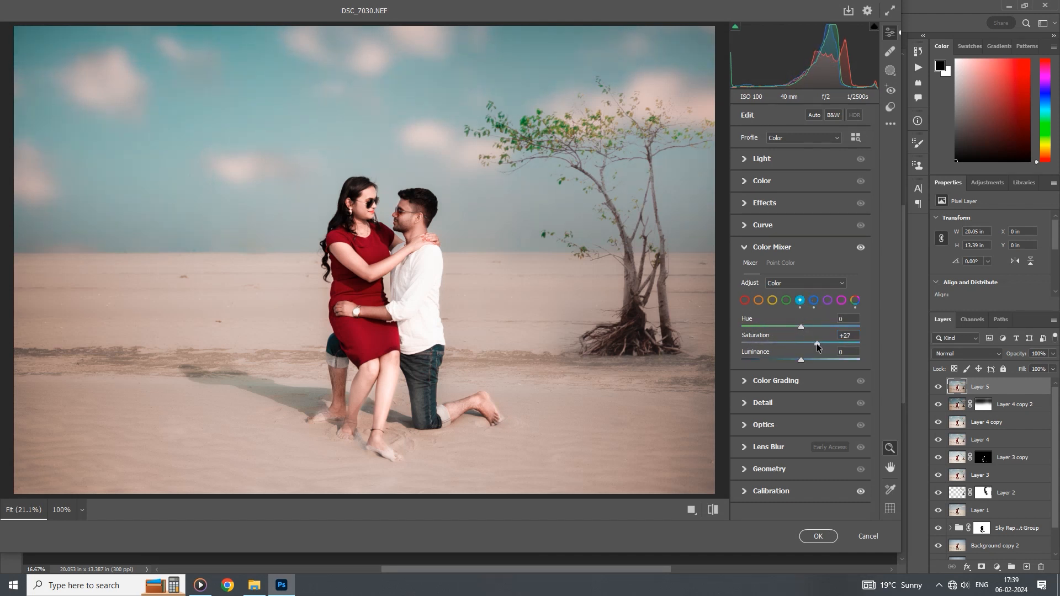
click(813, 536)
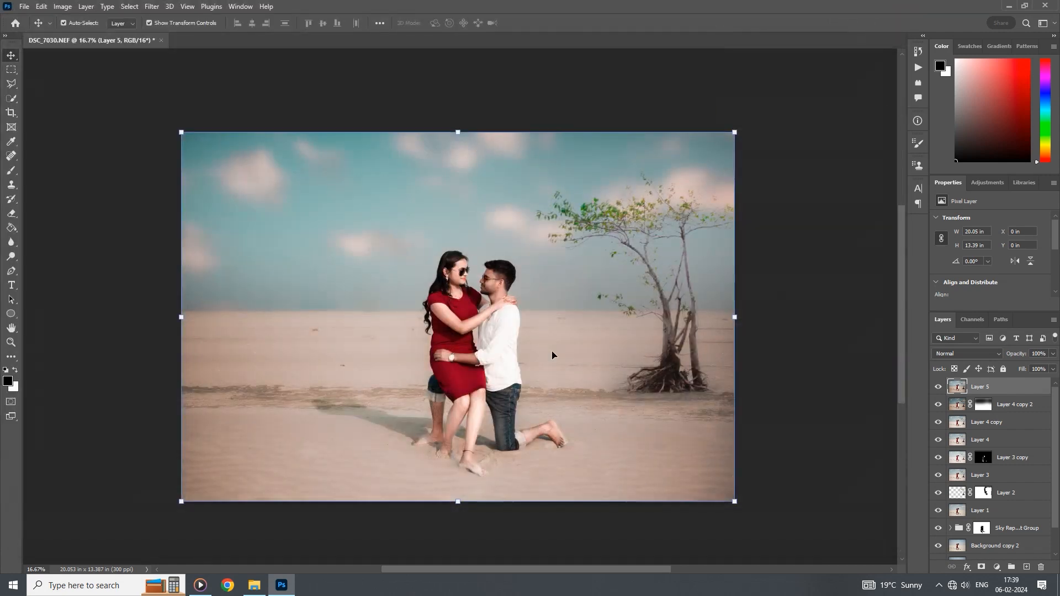
ctrl+click(452, 430)
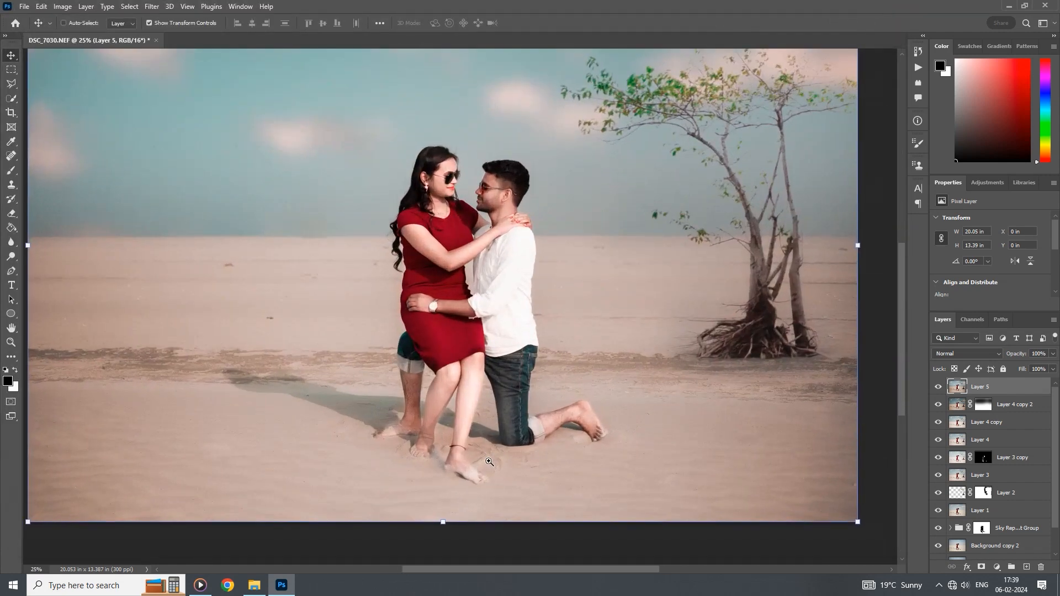
ctrl+click(343, 365)
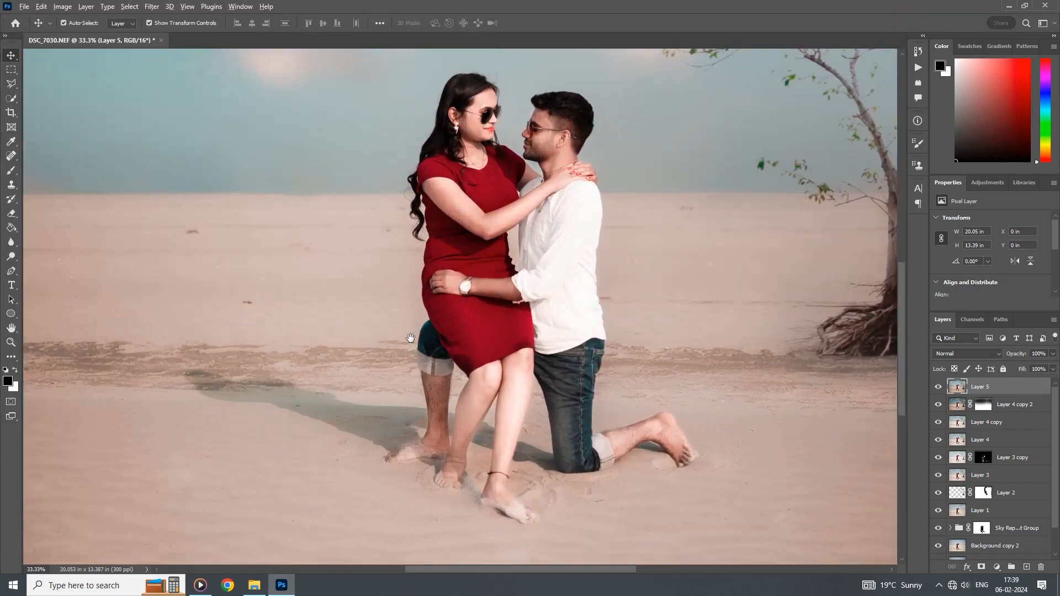
ctrl+alt+click(411, 338)
ctrl+alt+click(436, 341)
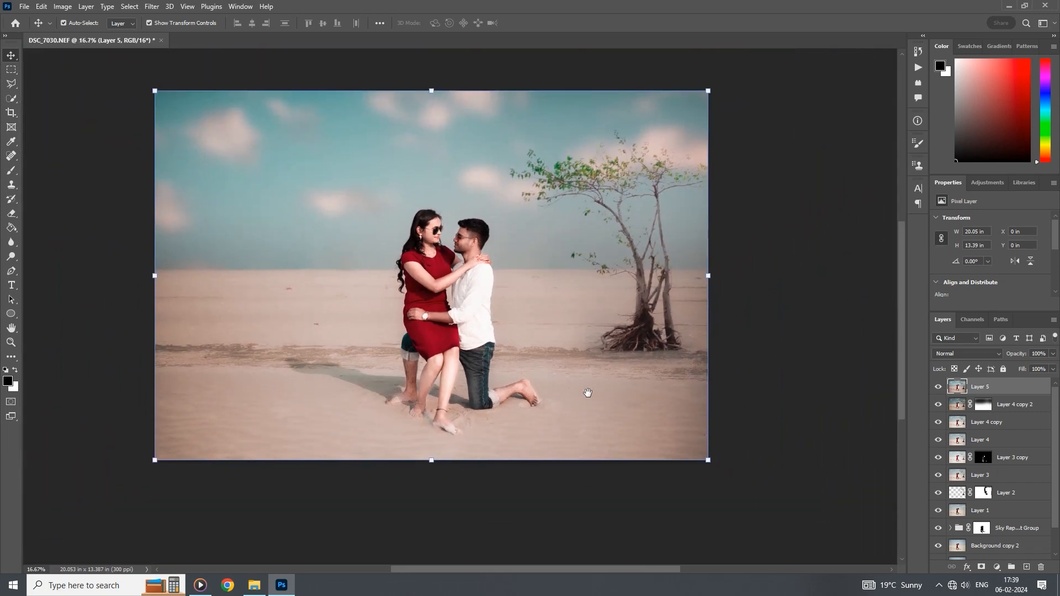
Step: Add a thin white stroke inside the edges of the top layer as a photo border
ctrl+click(587, 392)
ctrl+alt+click(635, 436)
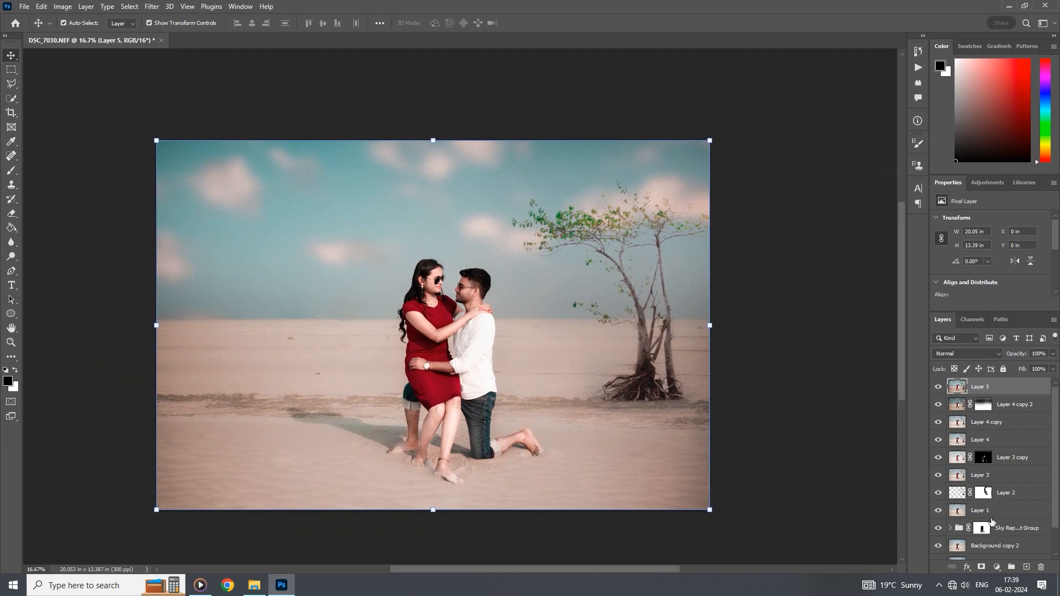
click(966, 566)
click(975, 486)
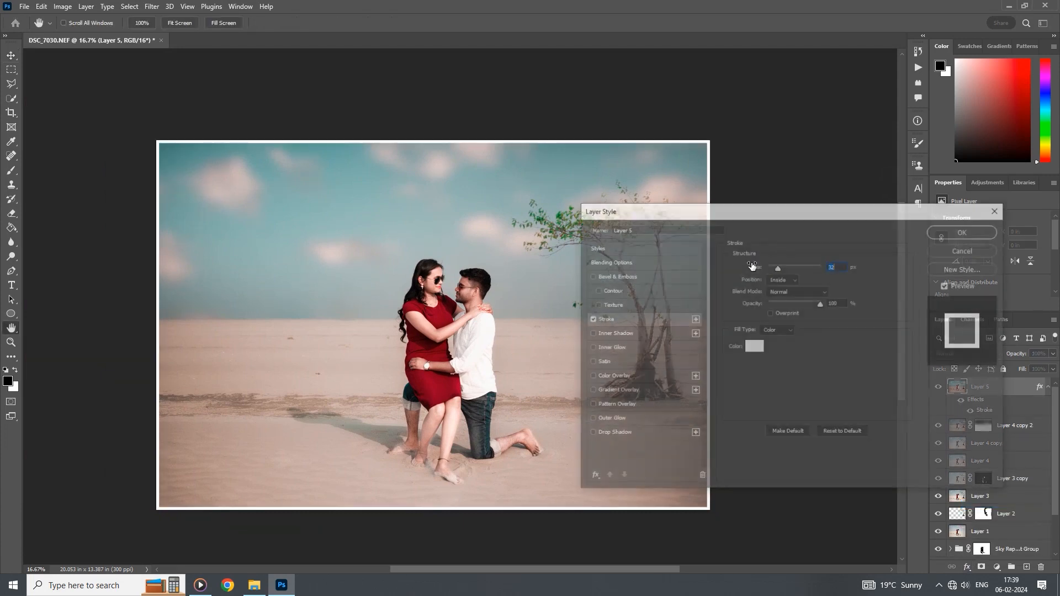
drag(781, 265, 772, 268)
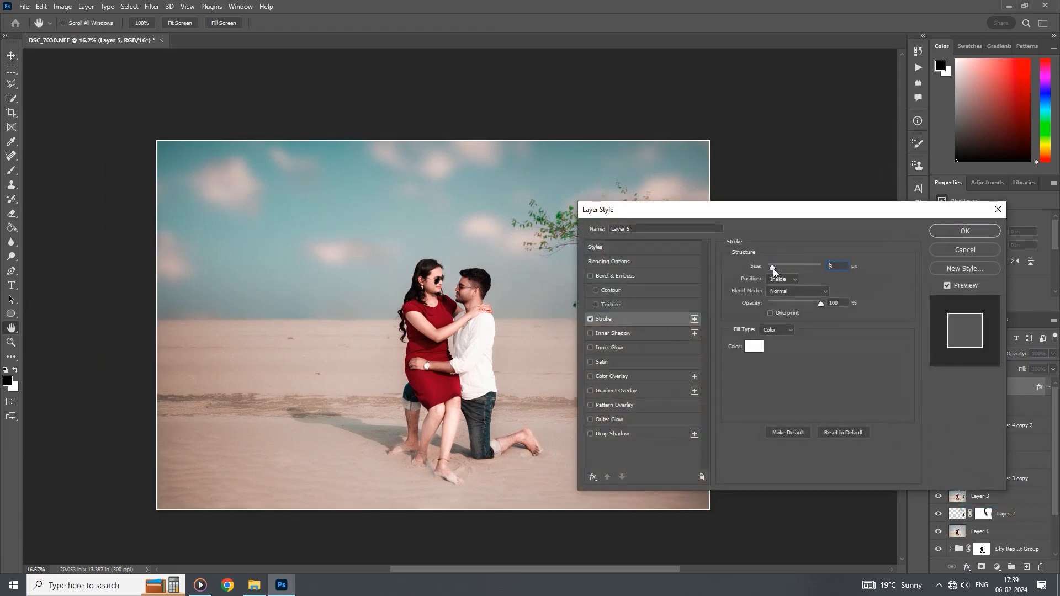
click(965, 231)
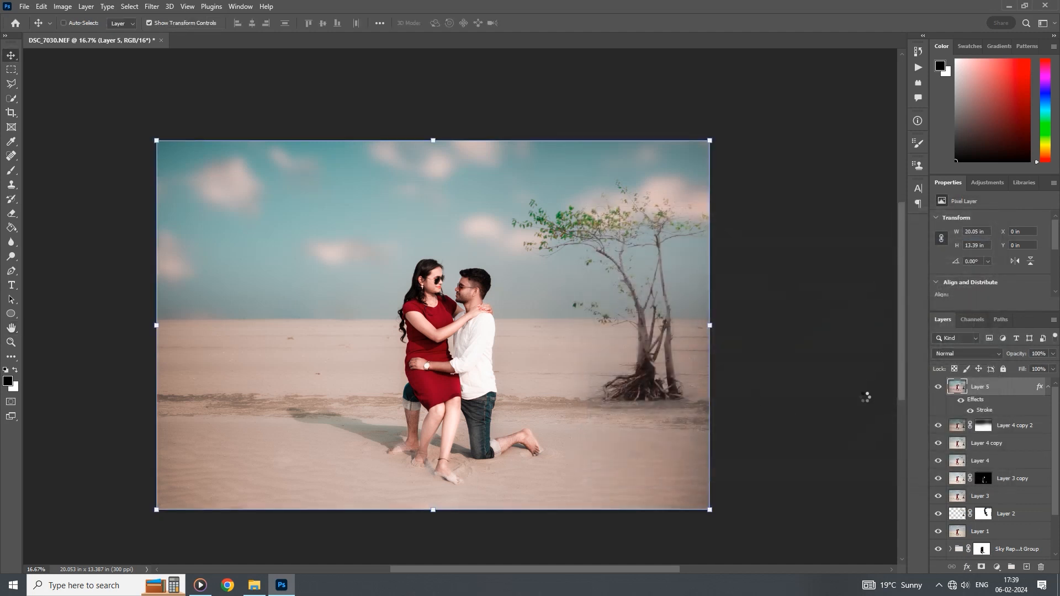
Step: Stamp all visible layers into a new layer and set its blend mode to Vivid Light
key(ctrl+shift+alt+e)
click(947, 357)
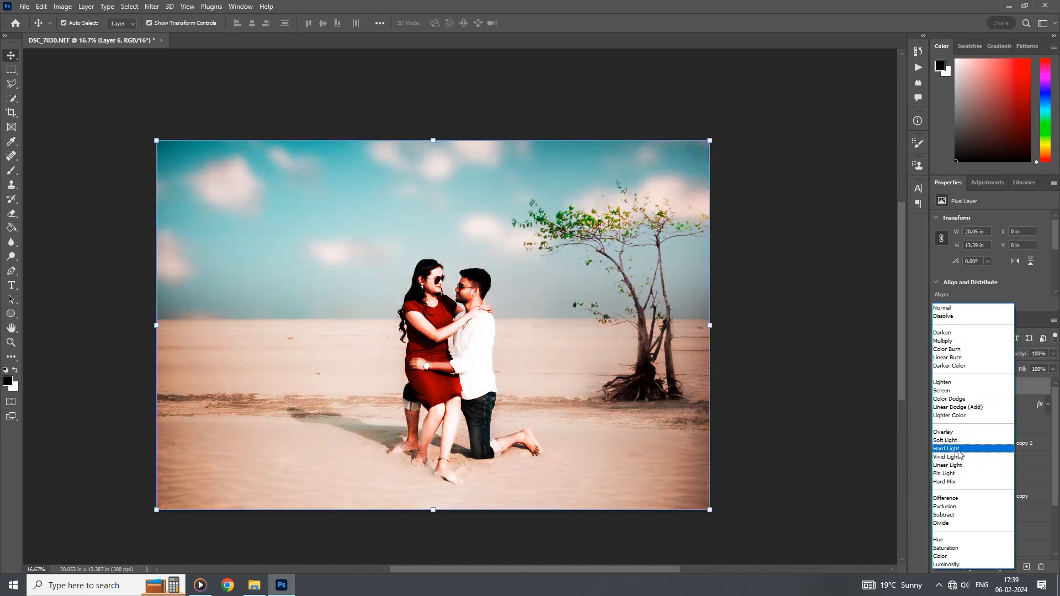
click(959, 457)
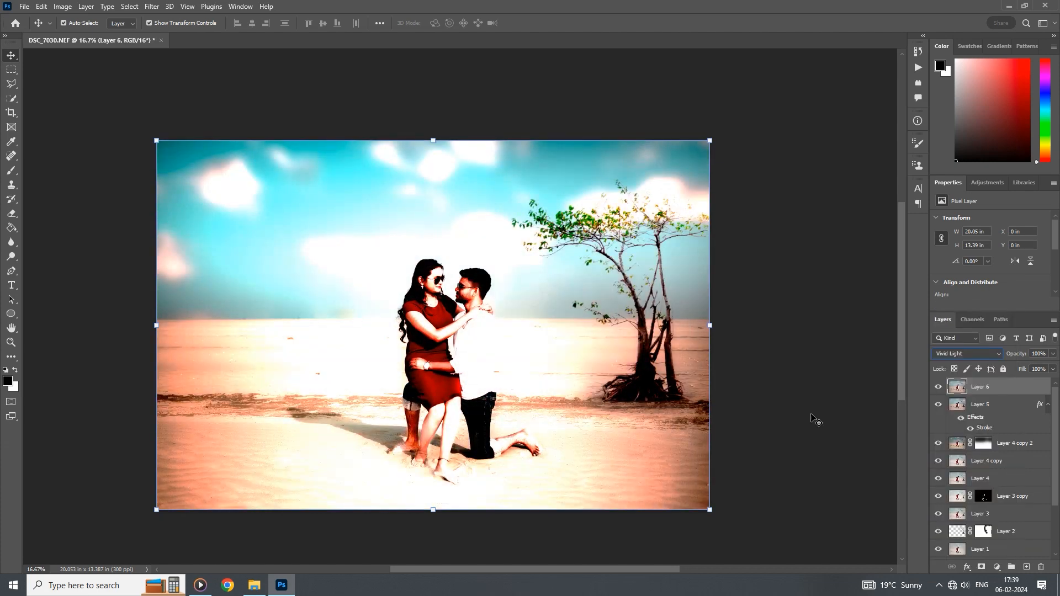
Step: Sharpen the image by applying a High Pass filter with a 1.7 pixel radius to the Vivid Light layer
click(151, 6)
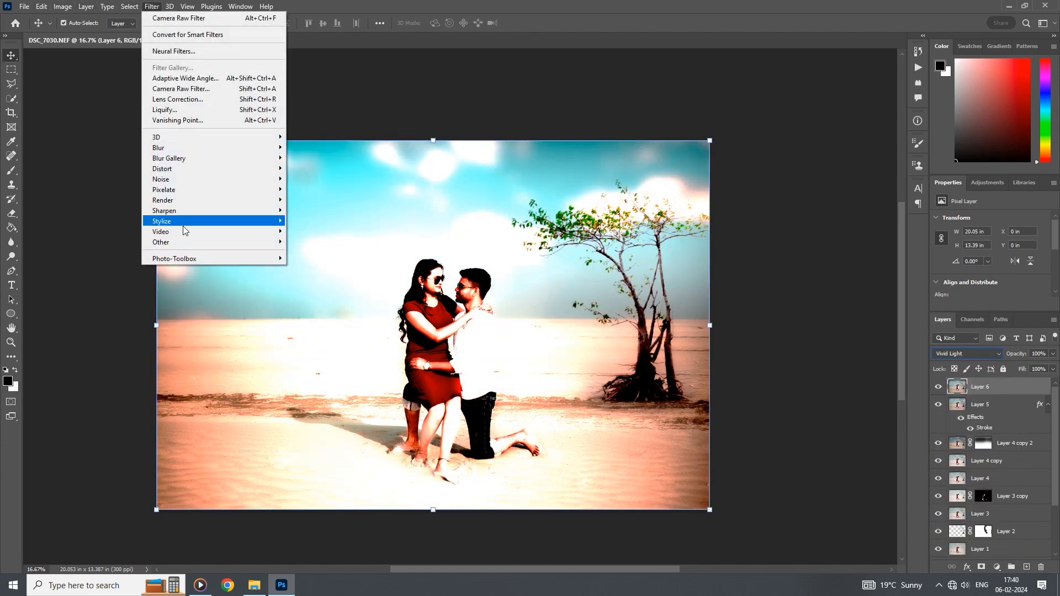
mouse_move(188, 235)
click(308, 251)
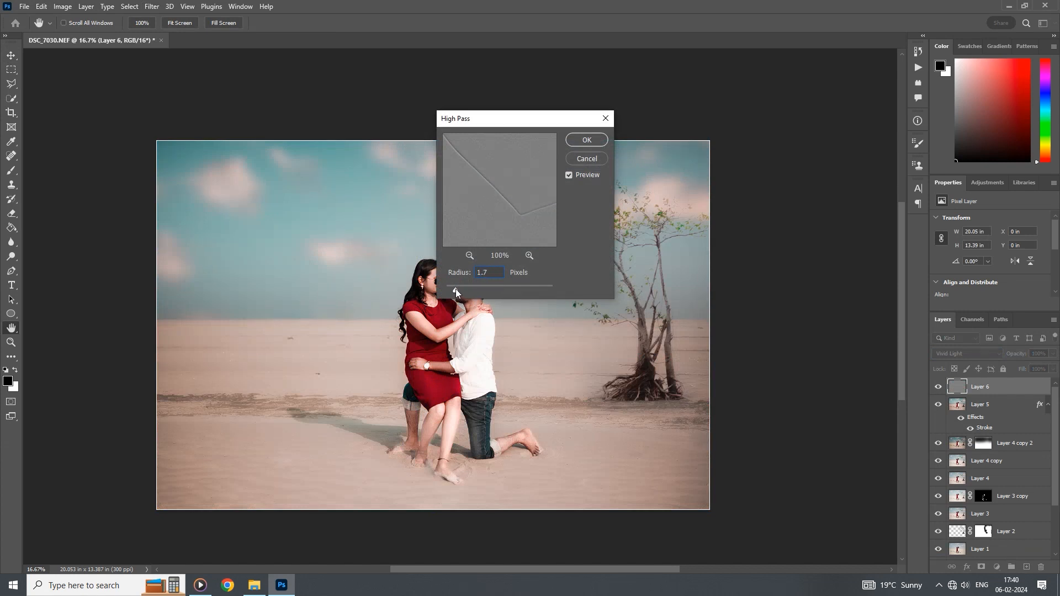
click(586, 140)
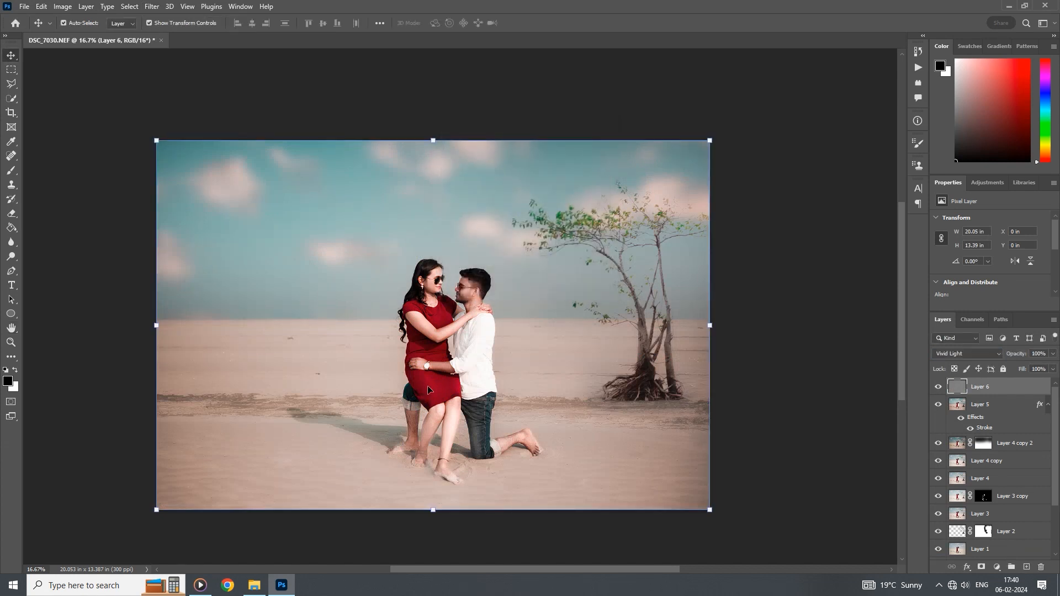
Step: Examine the couple's faces up close with the sharpening layer hidden and shown, and review the whole photo
ctrl+click(448, 297)
ctrl+click(469, 298)
ctrl+click(485, 299)
ctrl+click(500, 301)
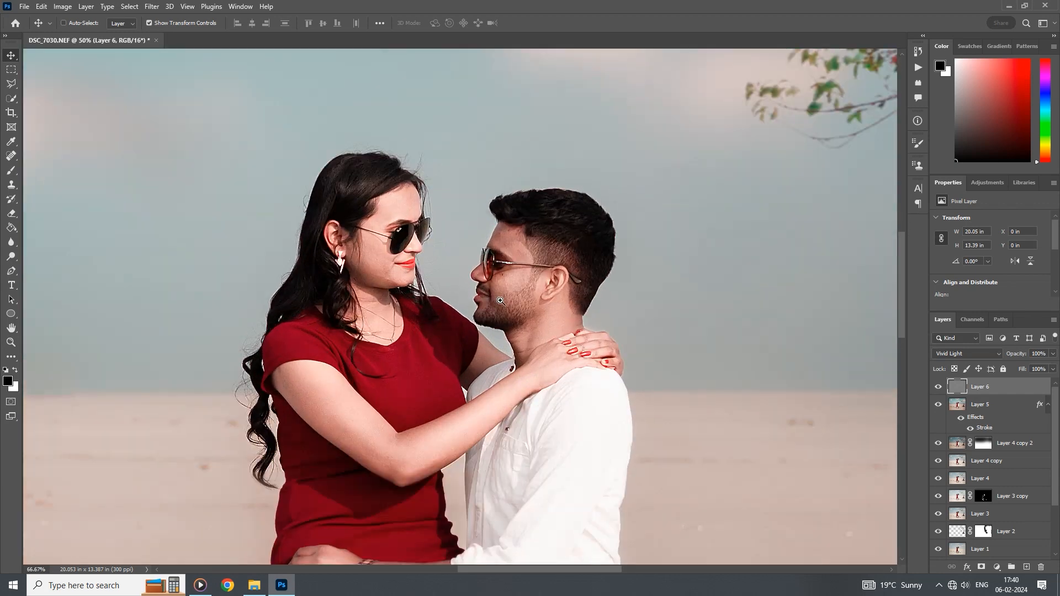
click(938, 387)
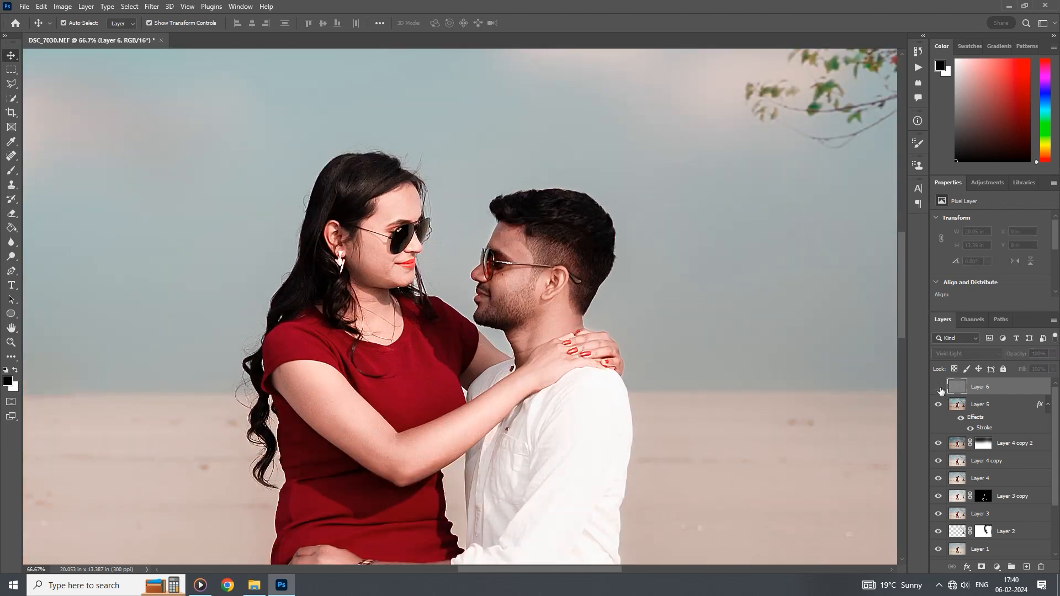
click(940, 389)
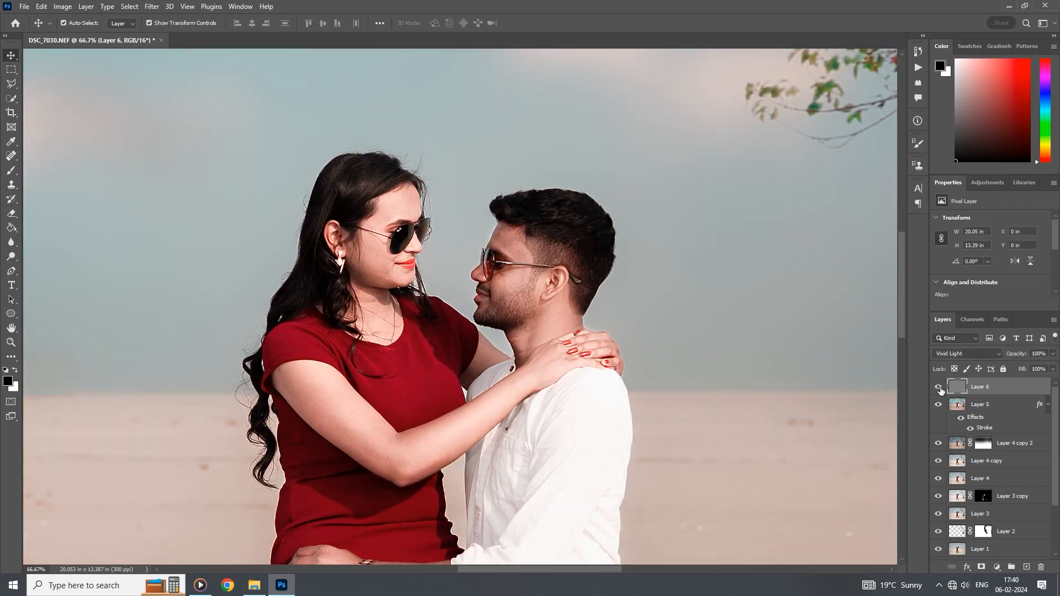
key(ctrl+minus)
key(ctrl+minus)
key(ctrl+minus)
key(ctrl+minus)
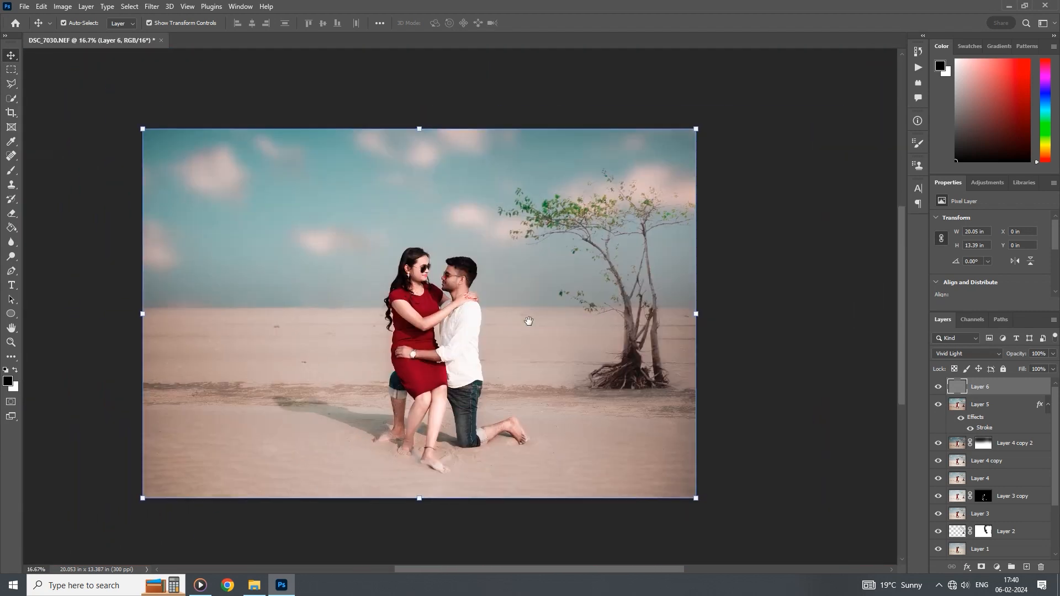
drag(529, 321, 501, 333)
key(ctrl+plus)
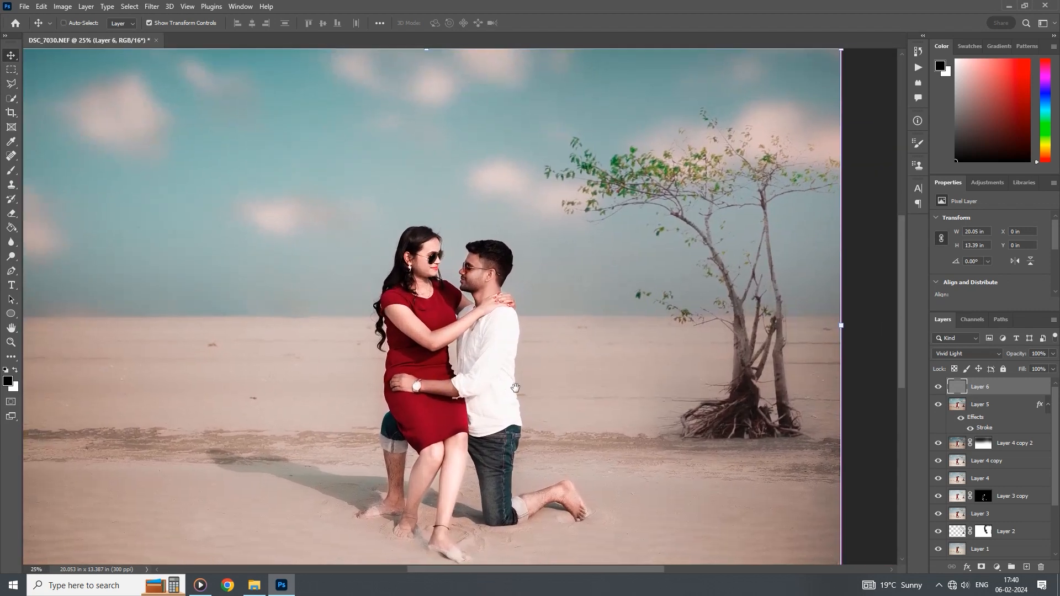
alt+click(517, 389)
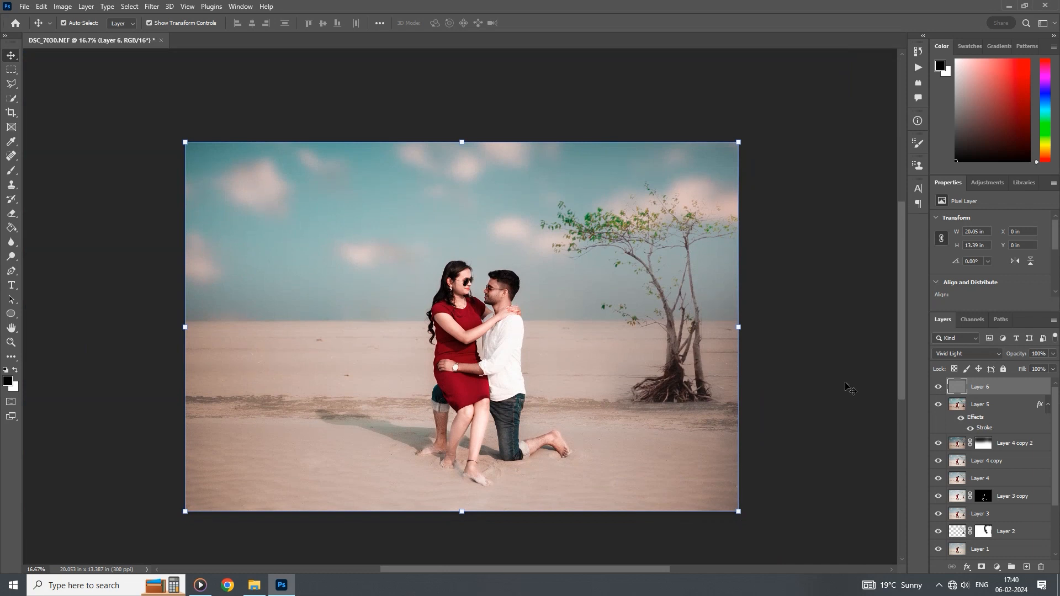
Step: Group all the layers above the Background layer
scroll(1017, 497, down, 3)
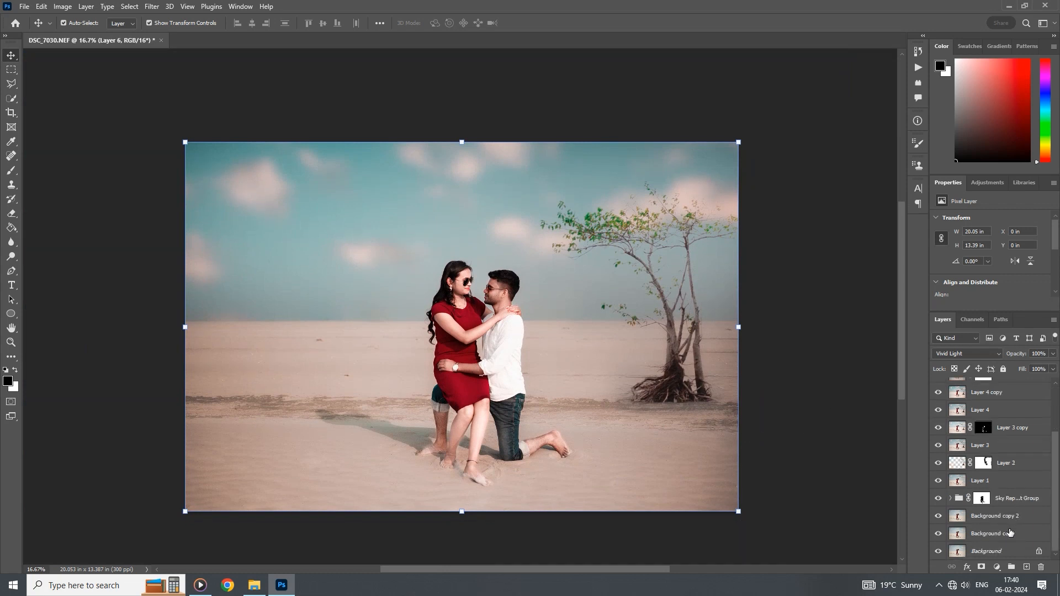
shift+click(1010, 534)
scroll(993, 485, up, 5)
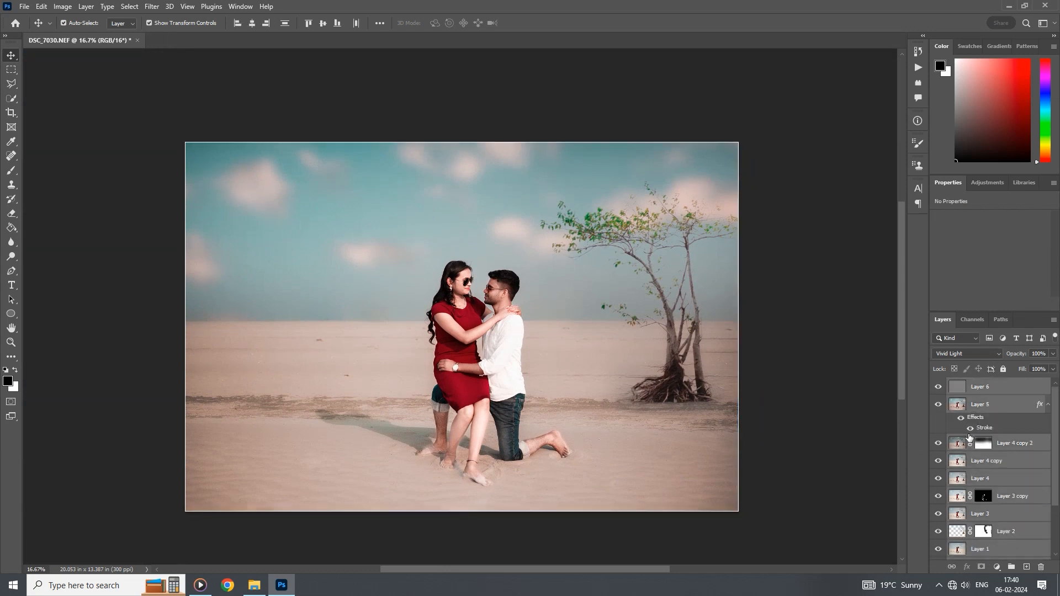
key(ctrl+g)
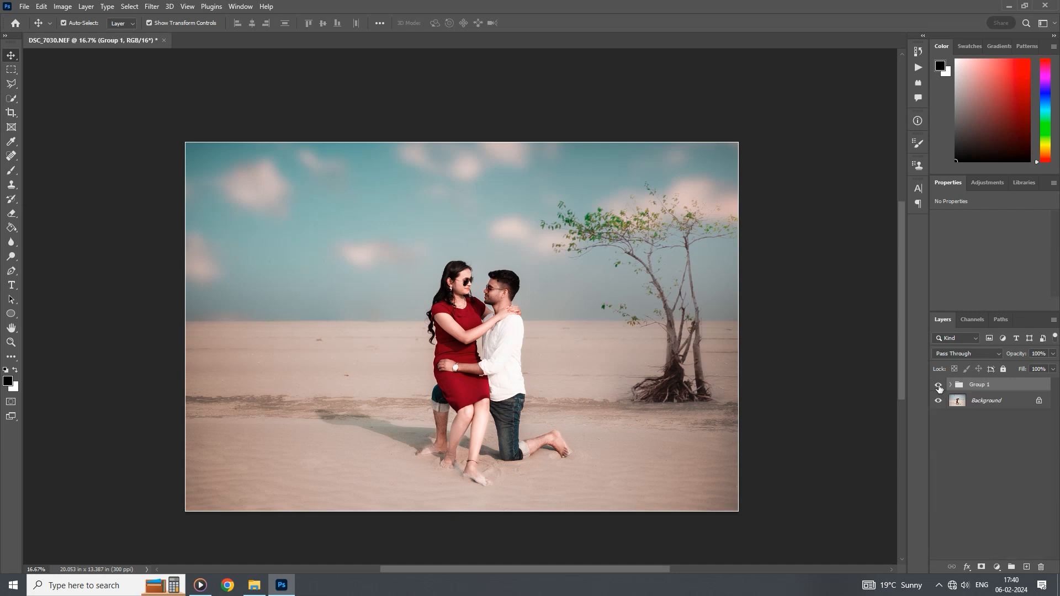
Step: Compare the photo before and after editing by hiding and showing the layer group
click(939, 388)
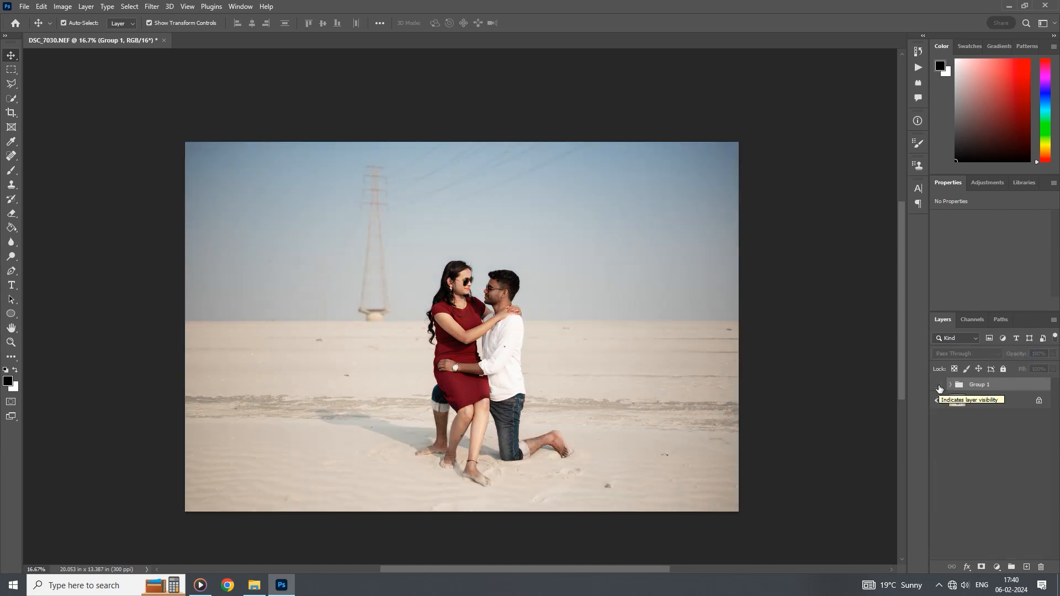
click(938, 387)
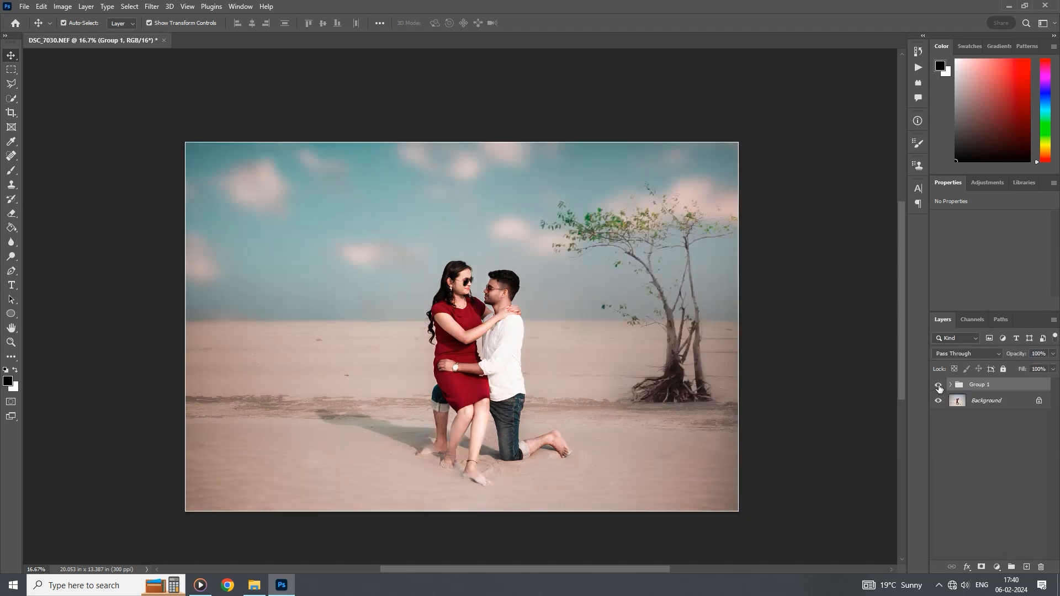
click(939, 388)
click(939, 388)
click(24, 6)
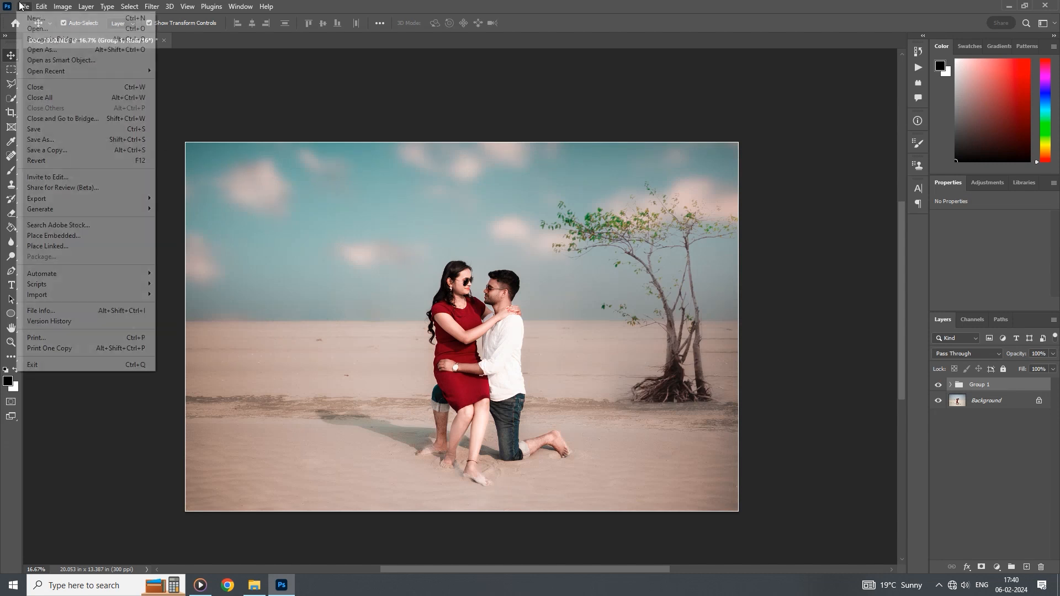
click(64, 151)
click(45, 86)
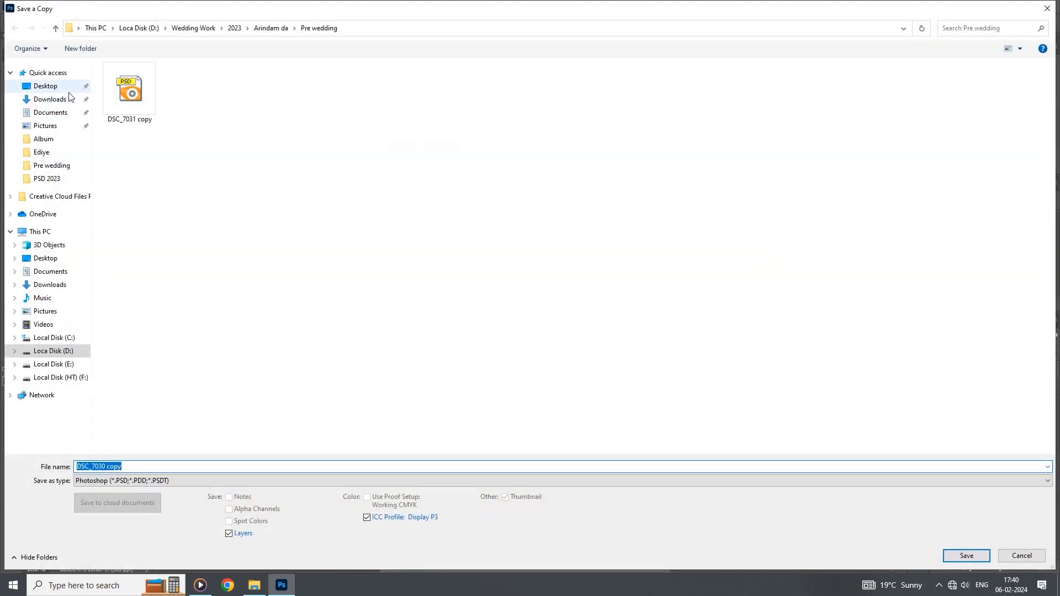
click(972, 555)
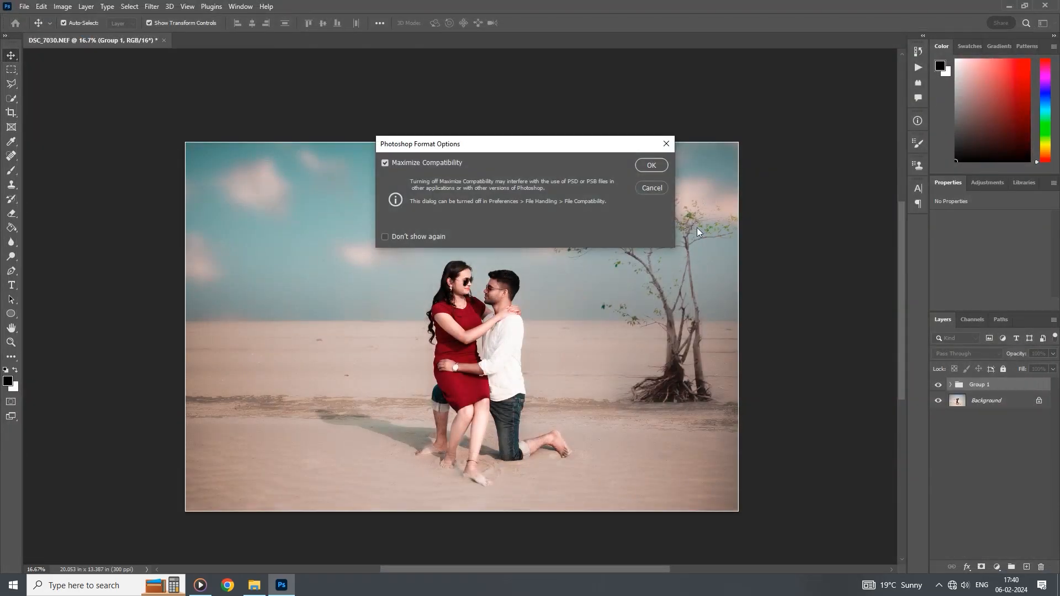
click(651, 189)
Step: Save a JPEG copy of the edited photo to the Desktop as "DSC_7030 copy"
click(24, 6)
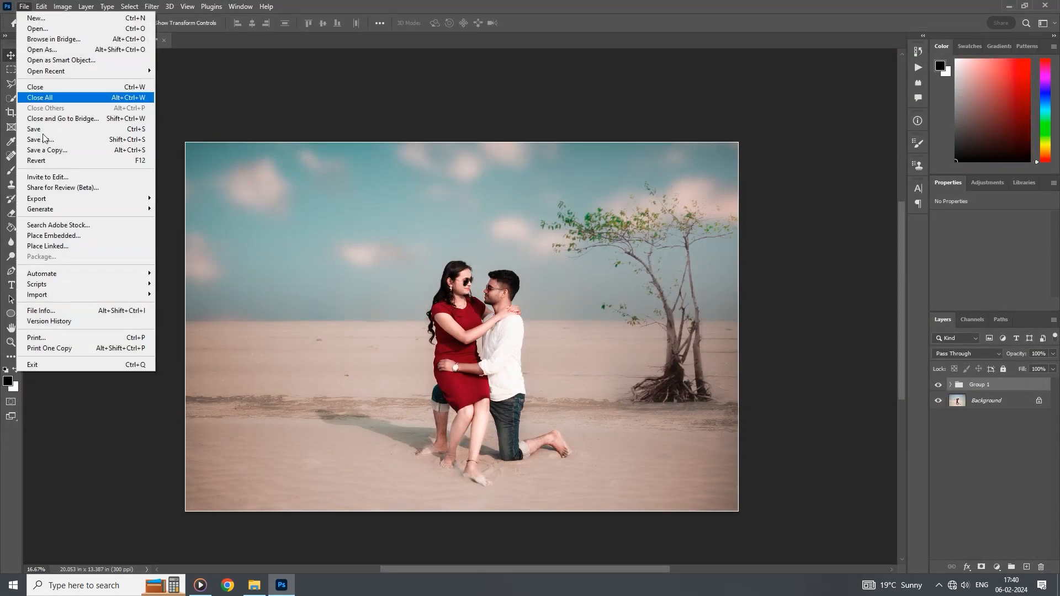
click(80, 150)
click(128, 481)
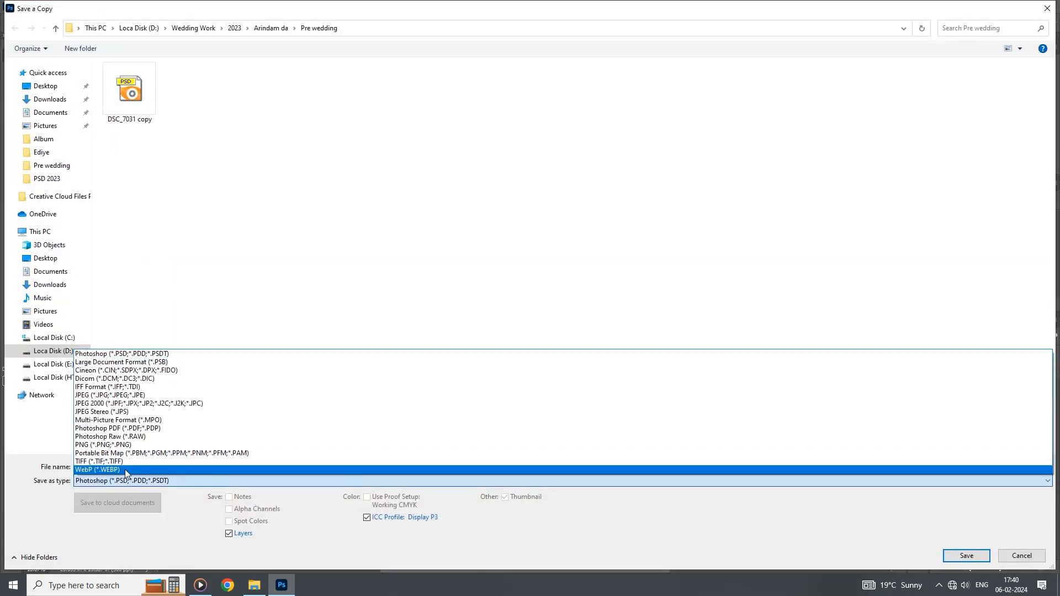
click(143, 395)
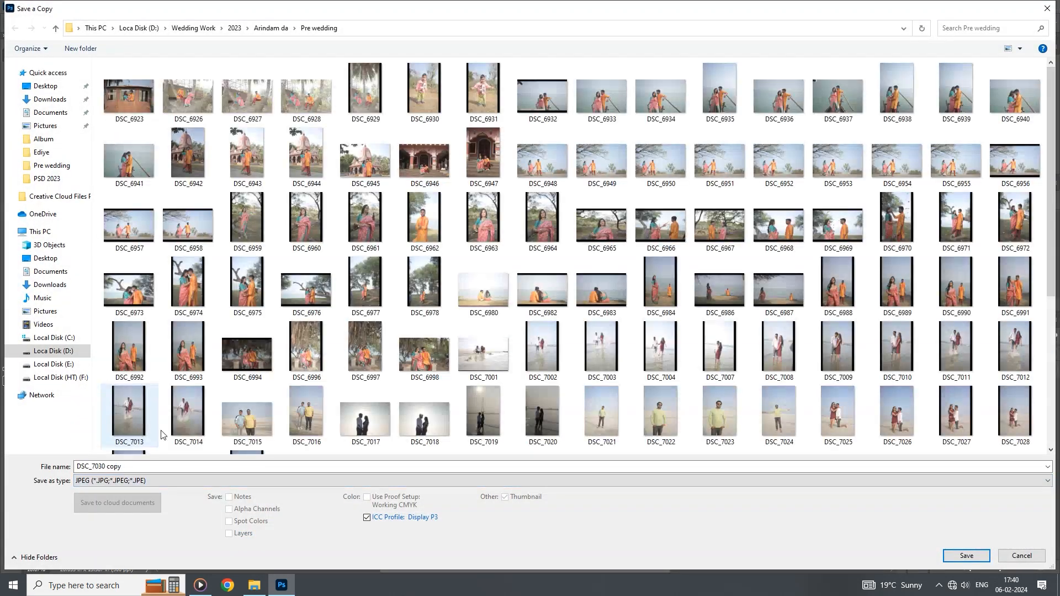
click(61, 88)
click(966, 555)
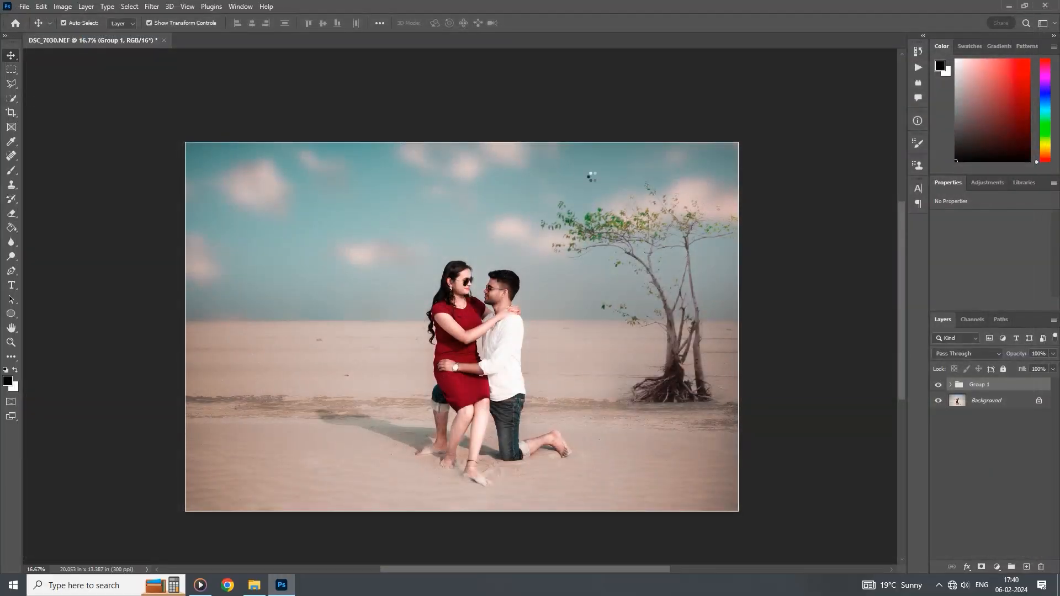
click(591, 143)
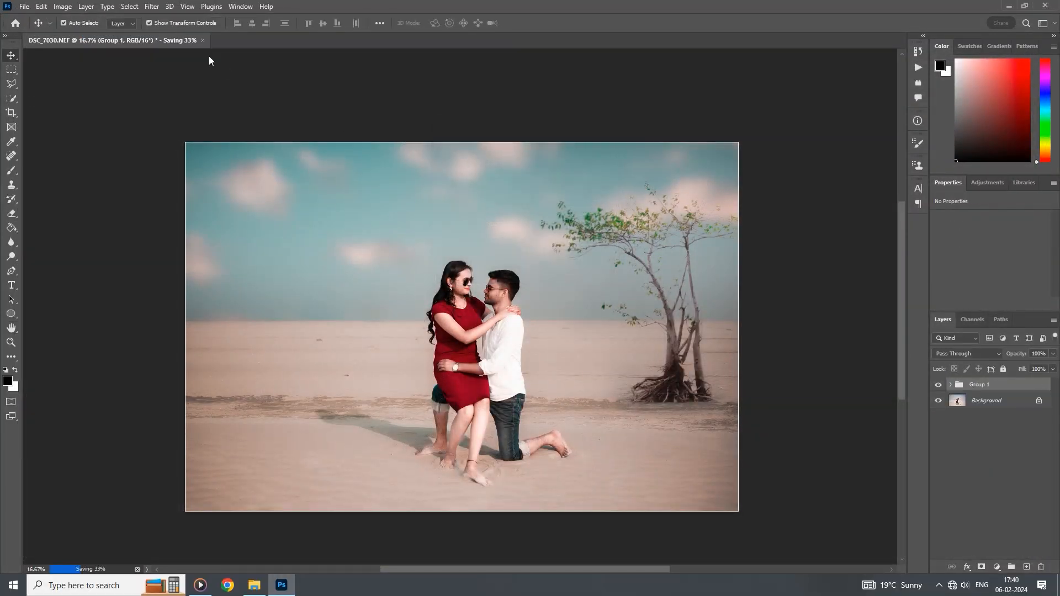